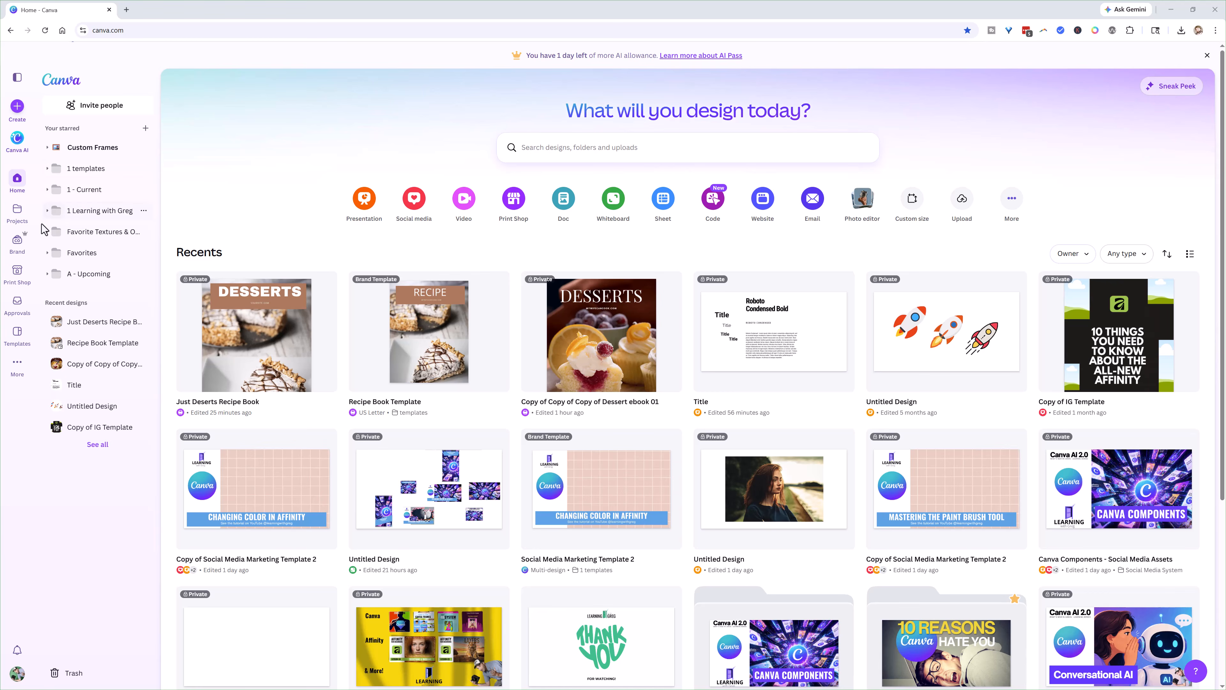
Browse the available Canva brand kits, including Just Desserts, and open the Learn Canva with Greg kit.
click(18, 247)
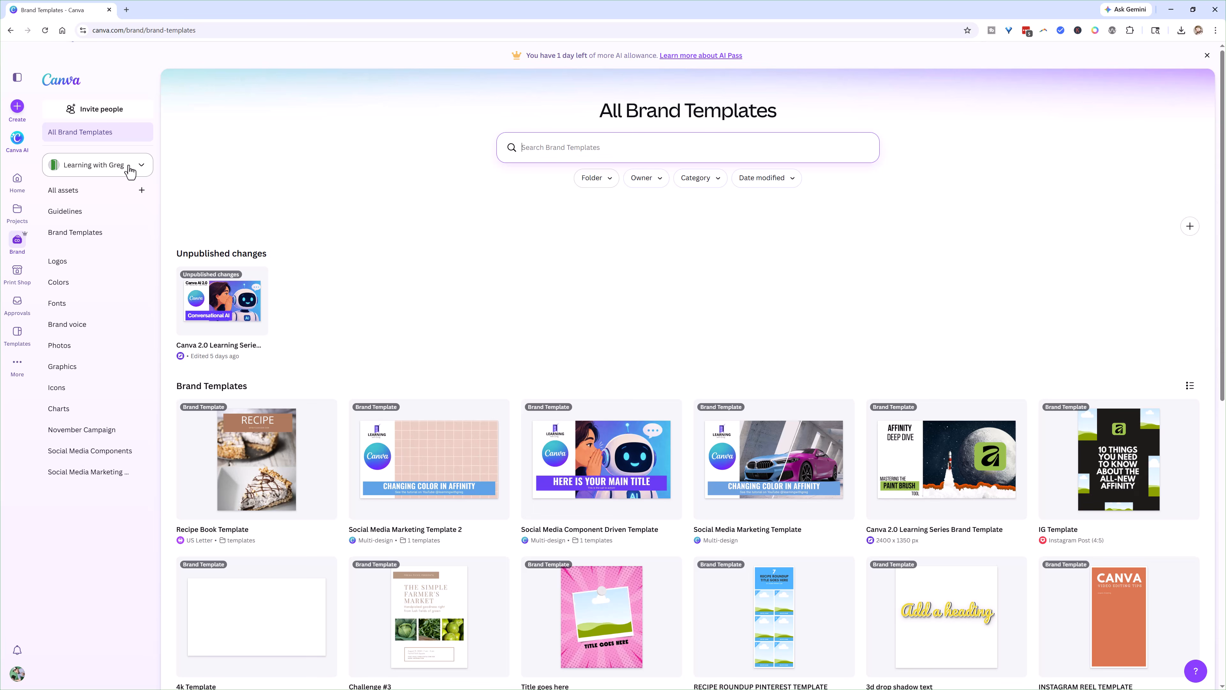
click(135, 166)
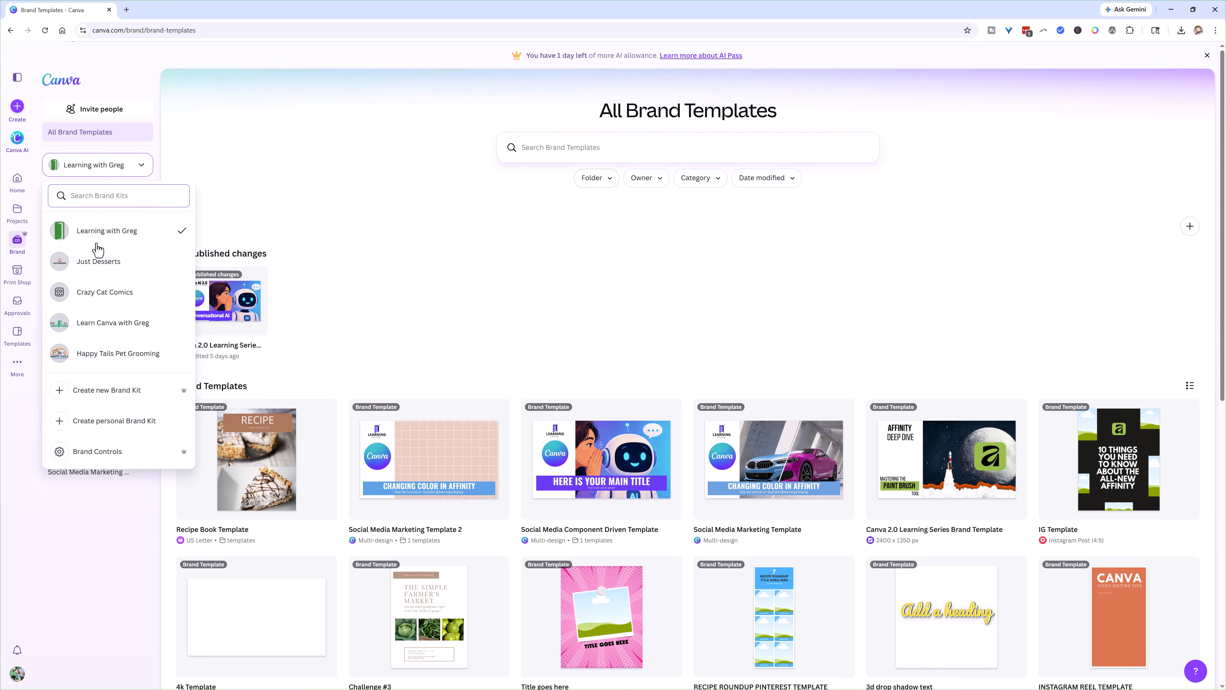
click(110, 268)
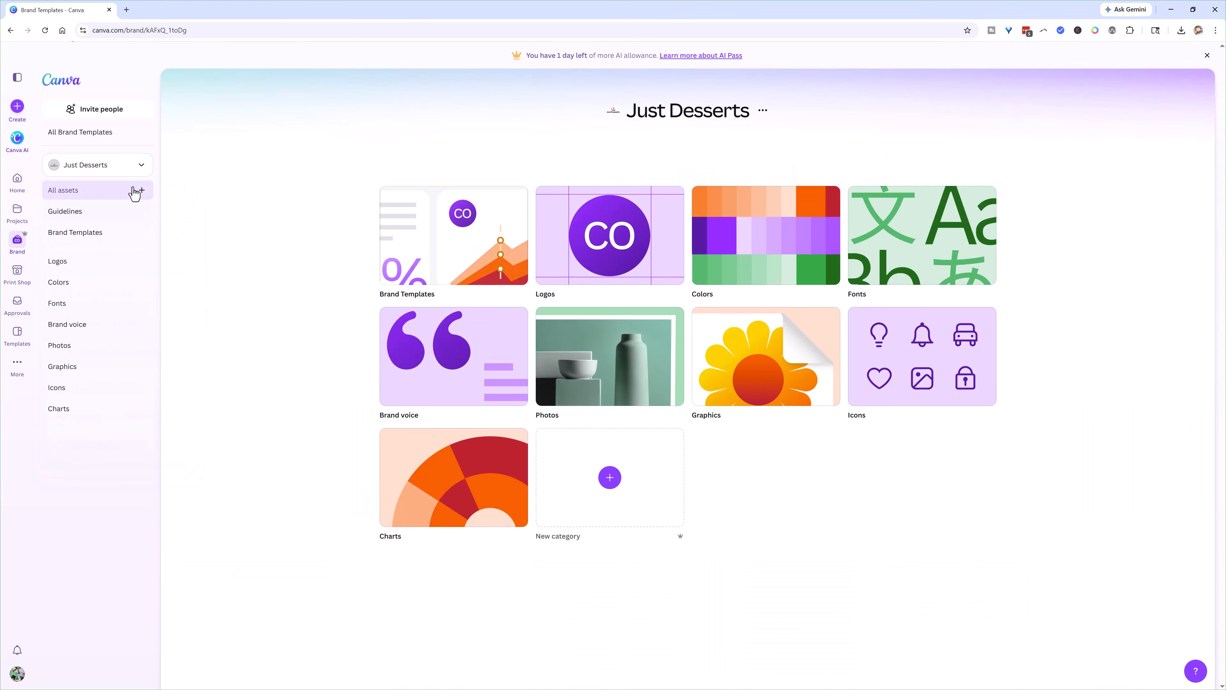
click(130, 166)
click(94, 261)
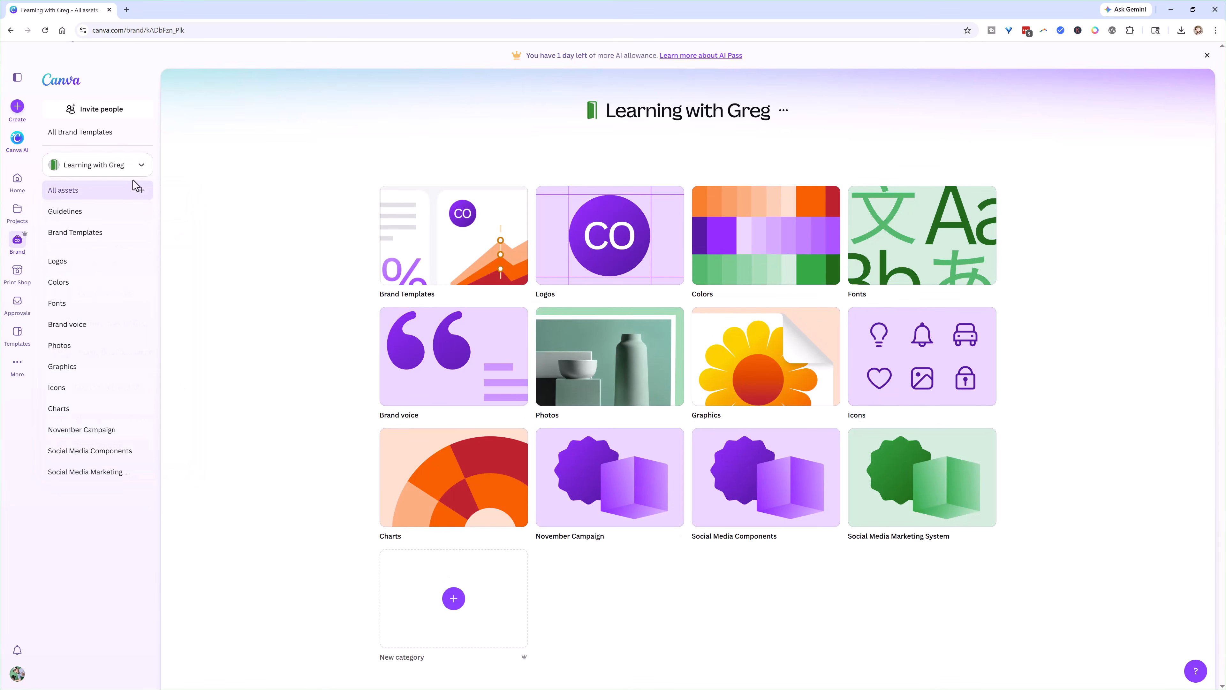
click(103, 321)
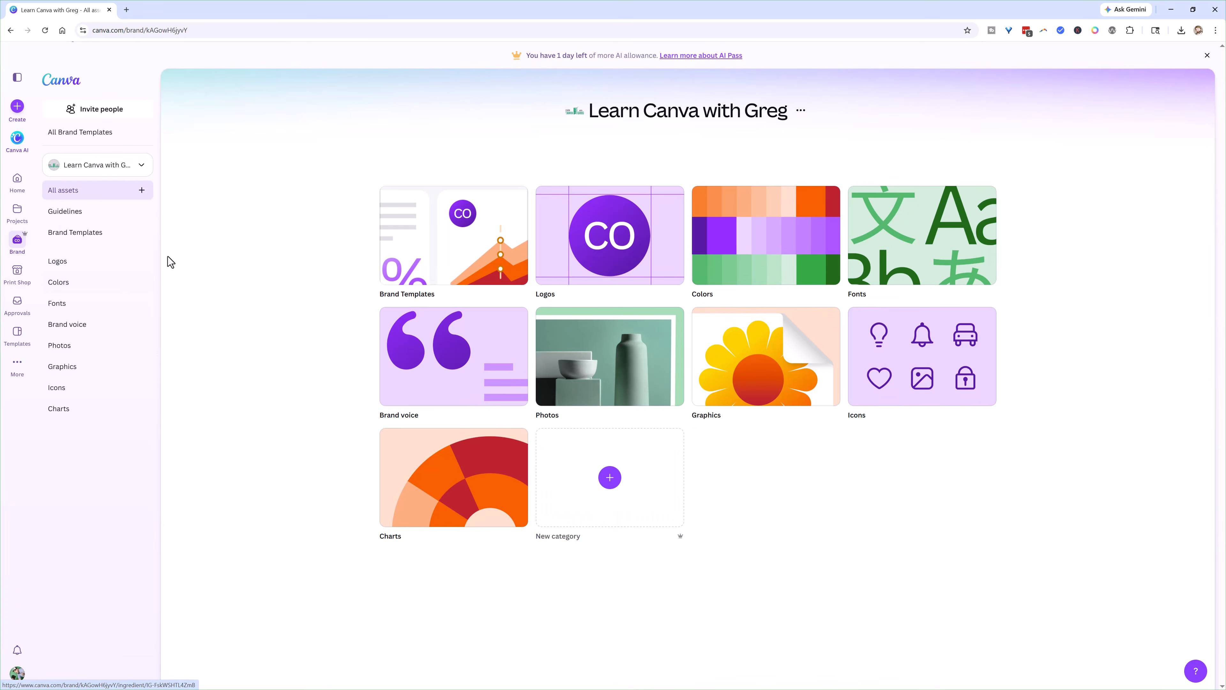
Look through the brand kit's logos, colors and fonts, and go back to its asset overview.
click(67, 265)
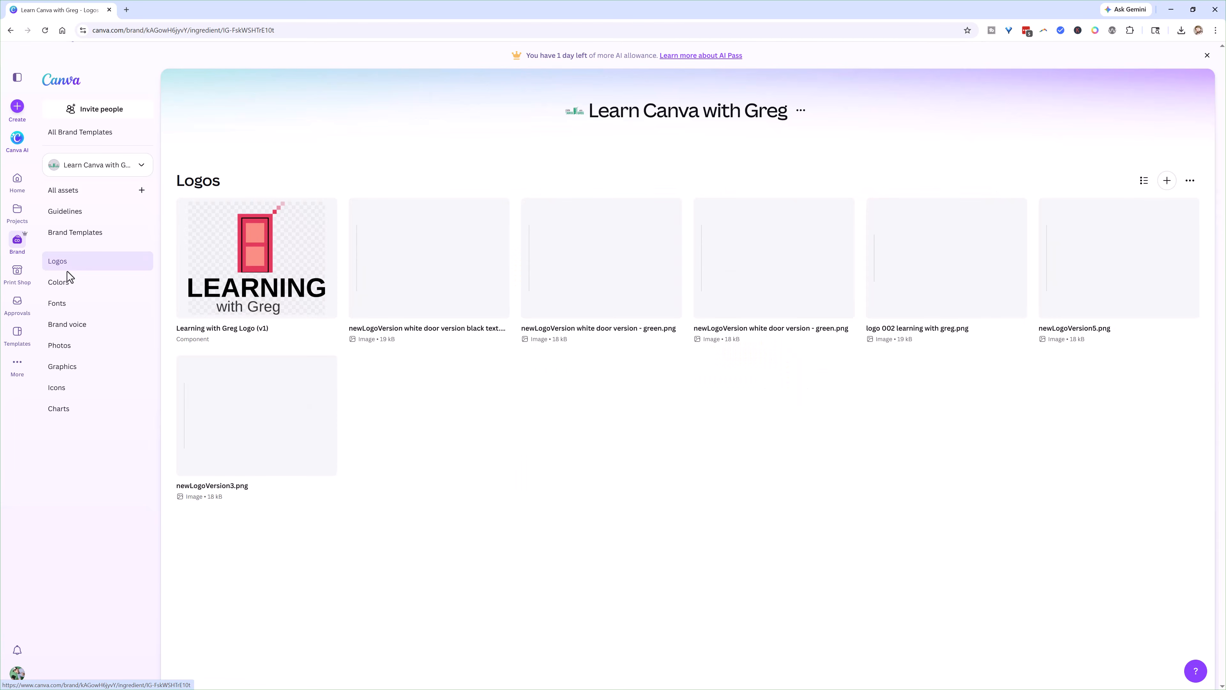
click(66, 285)
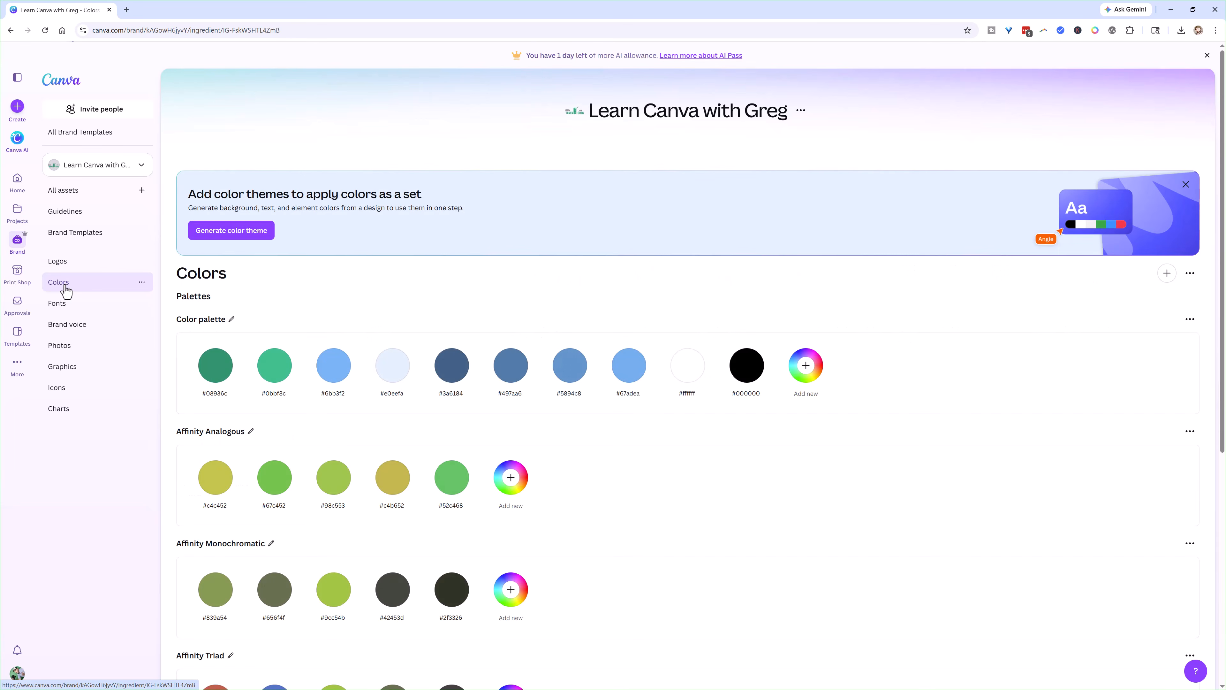
click(65, 304)
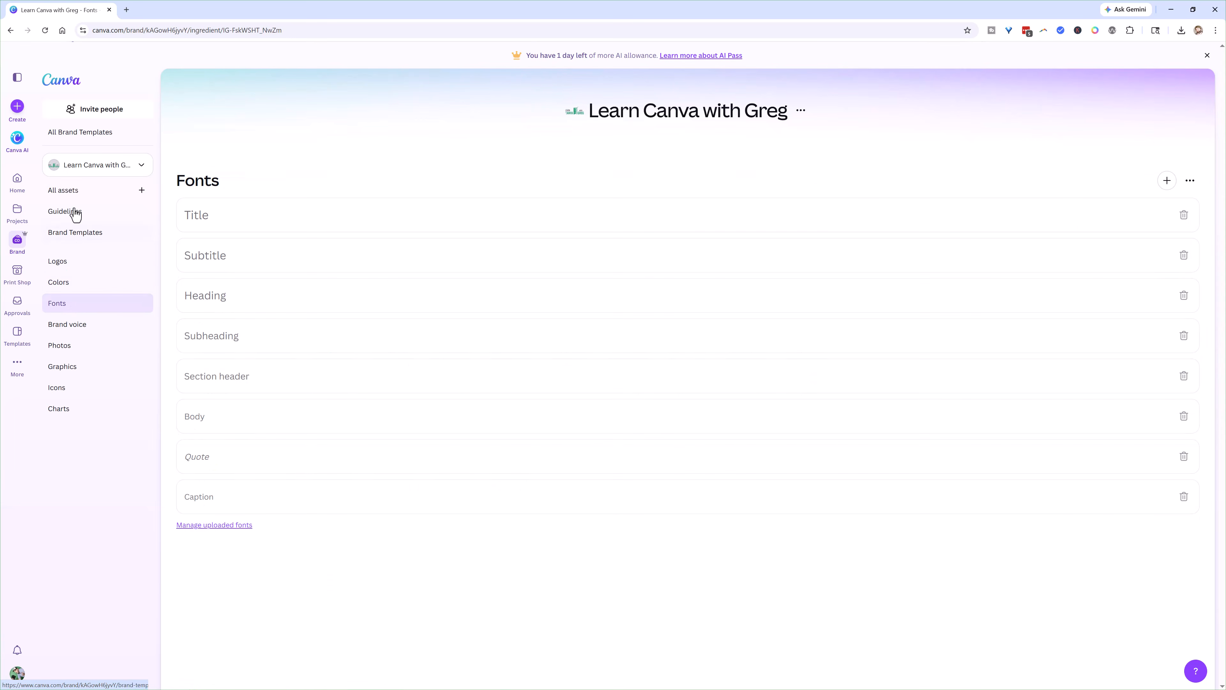
click(62, 190)
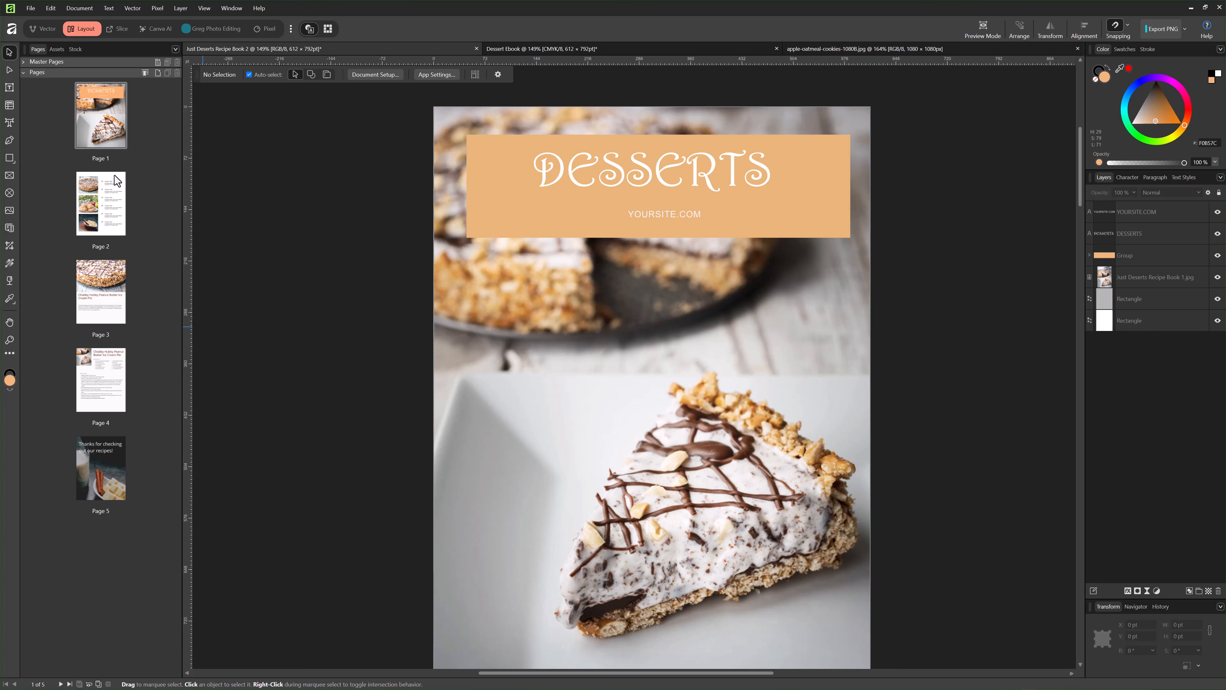
In Affinity, view recipe book pages 2 and 3, and look at the custom photo editing studio before returning to the Layout studio.
click(100, 197)
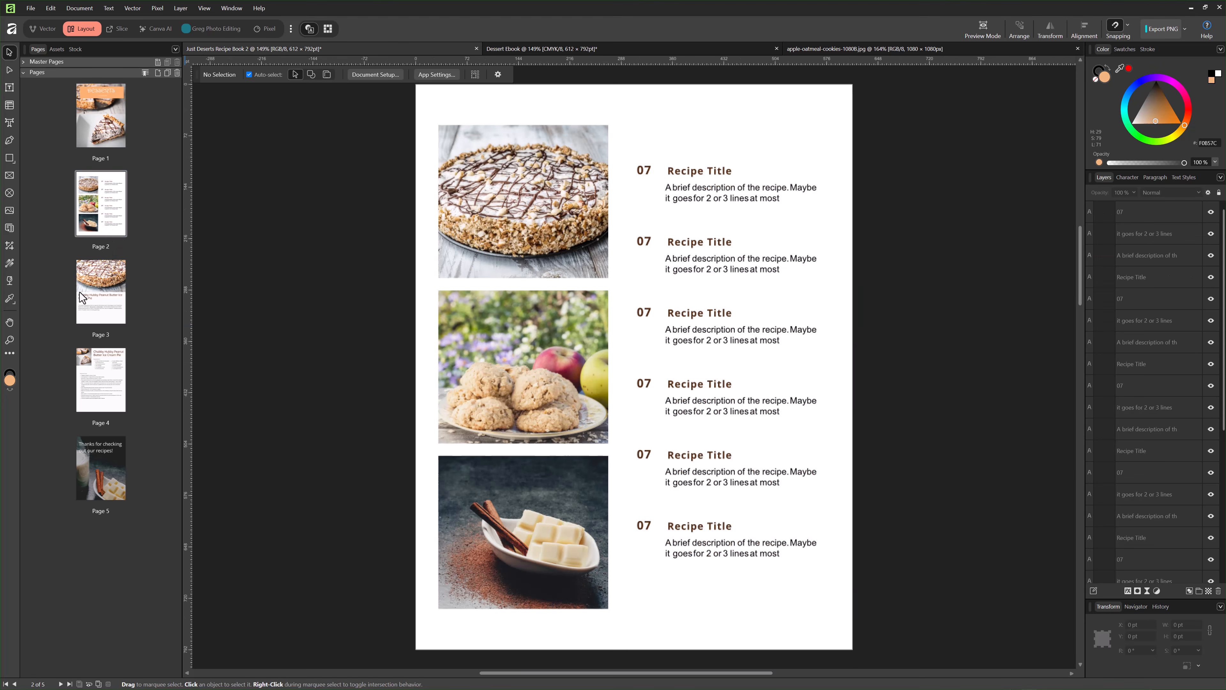
click(83, 303)
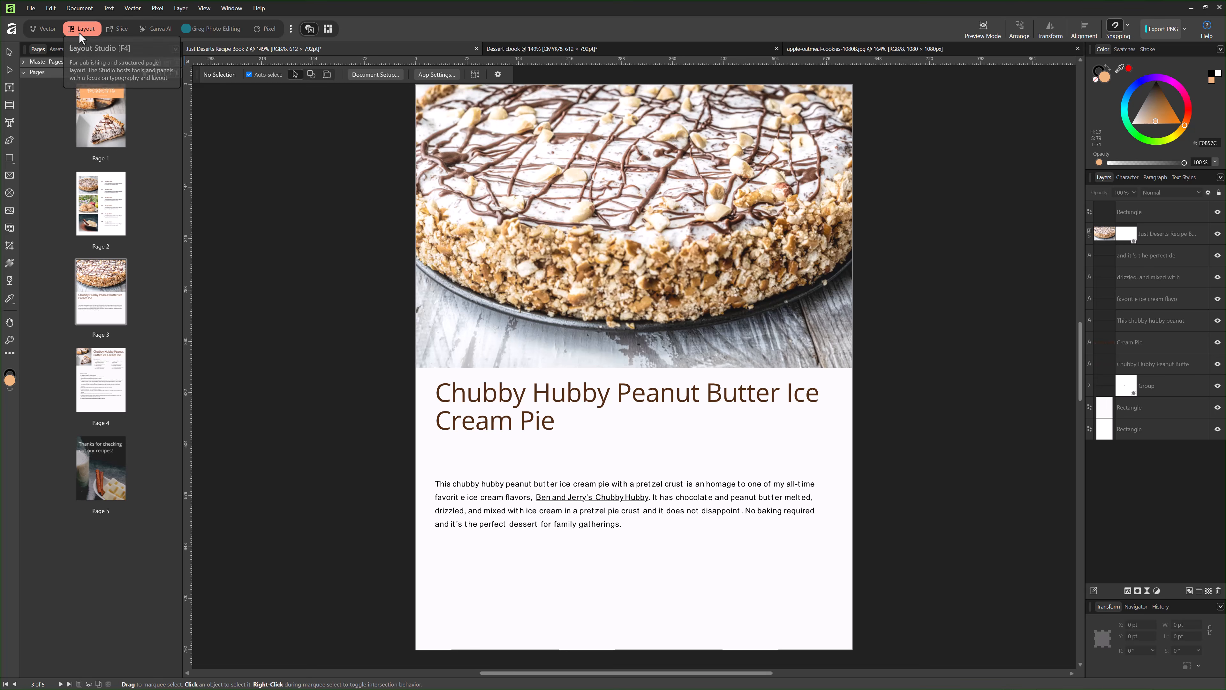
click(193, 30)
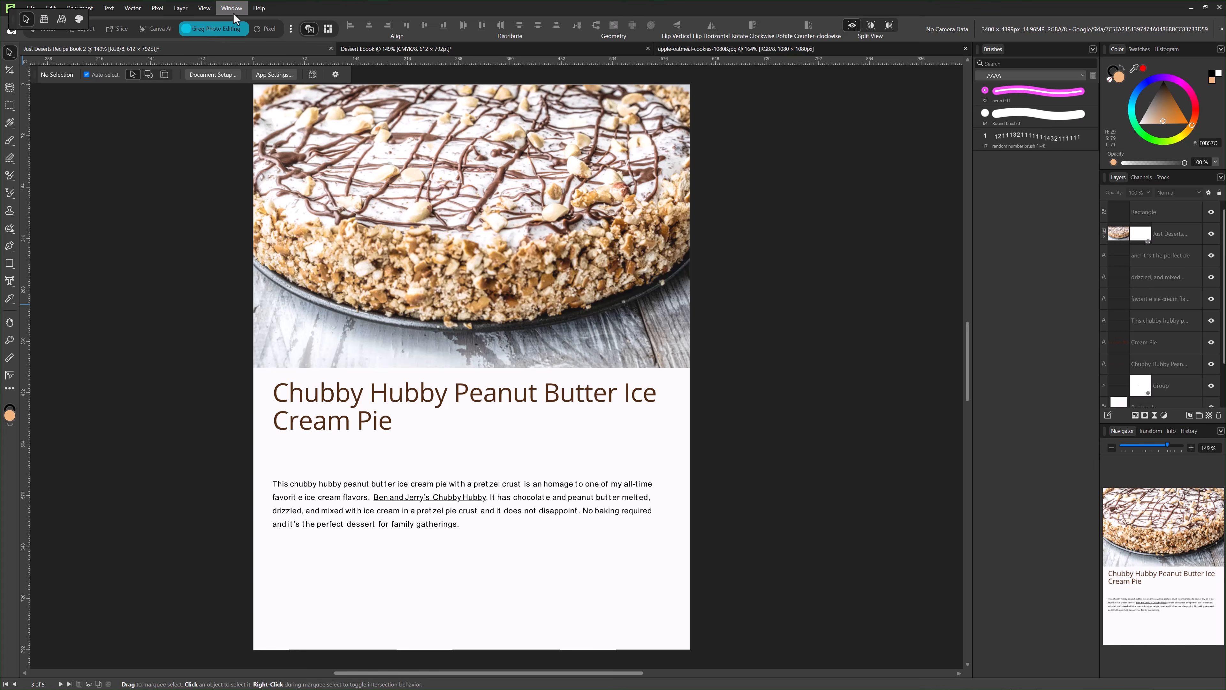
click(83, 29)
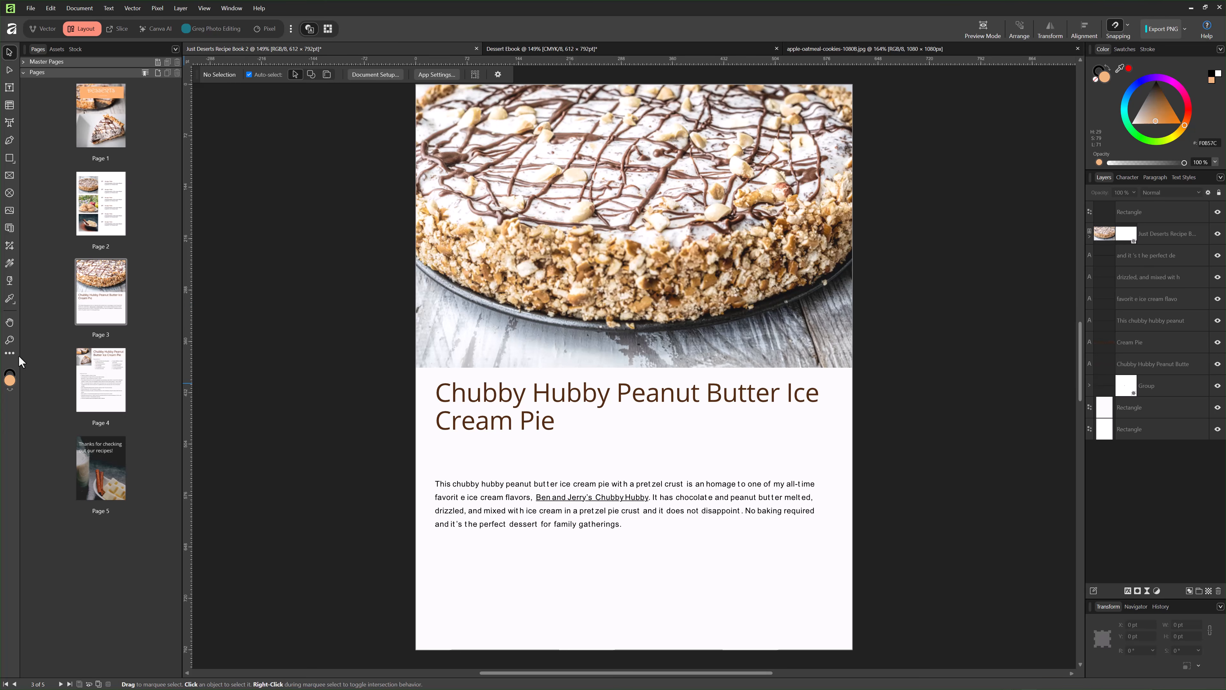
Enable and disable the Canva Brand Kits panel in the Layout studio's customisation settings, and close the settings.
click(8, 354)
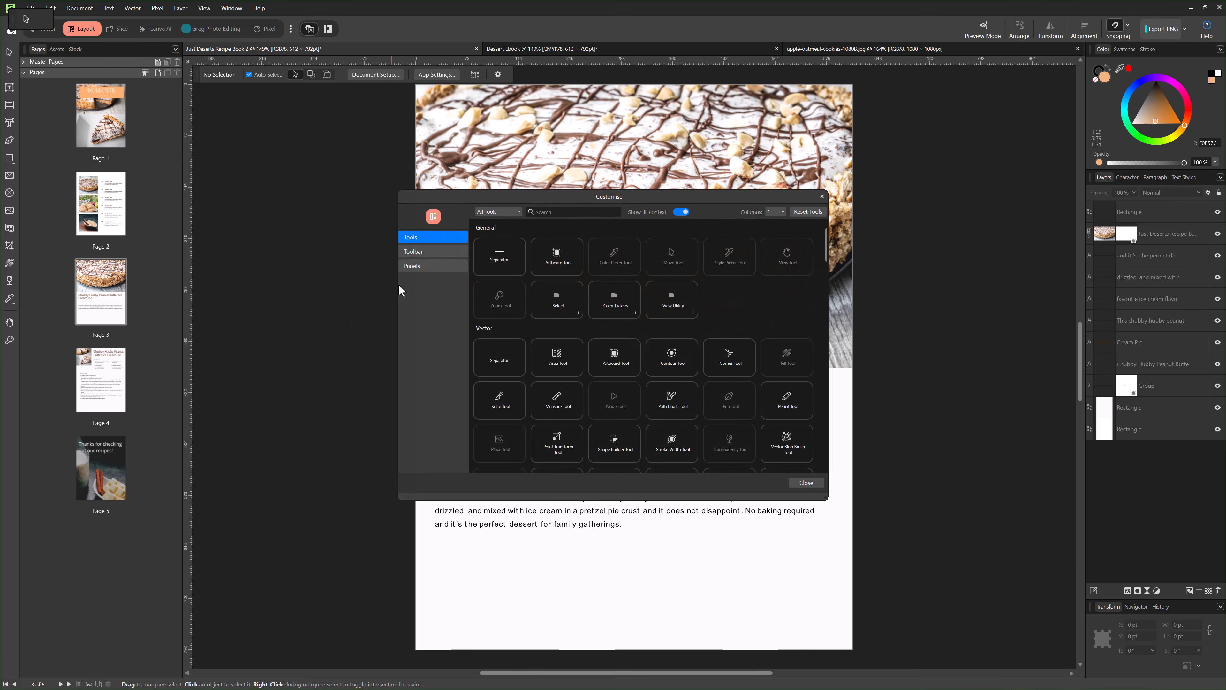
click(410, 266)
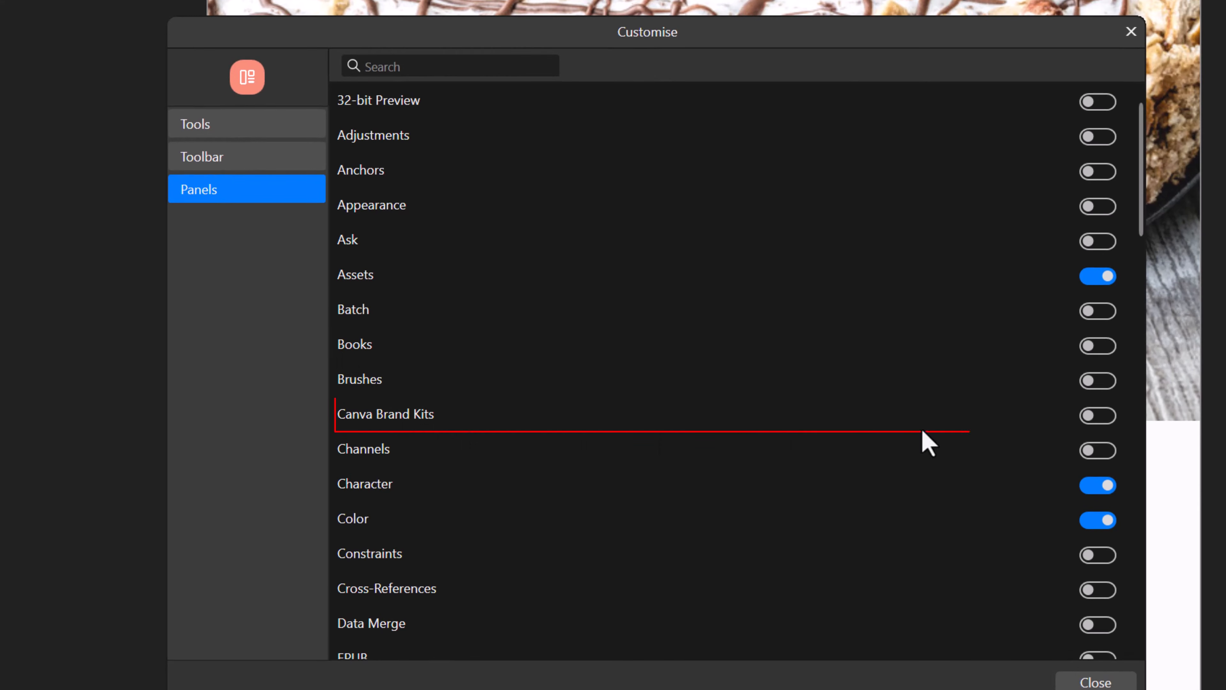
click(898, 383)
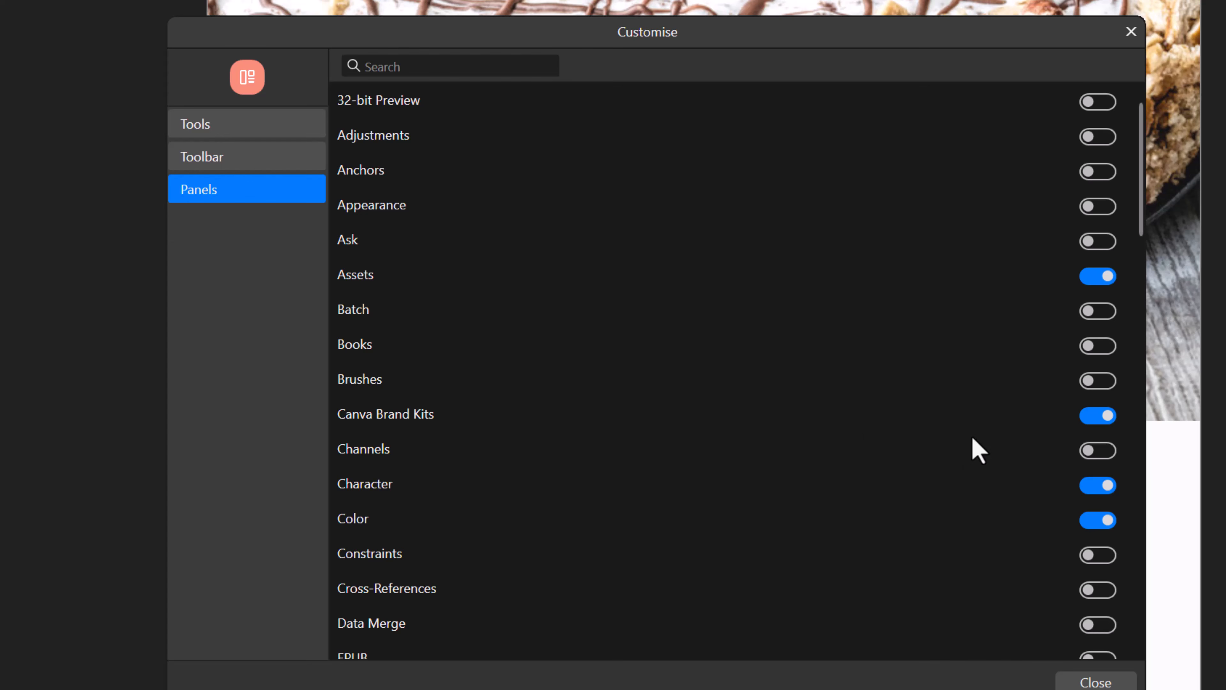
click(1094, 419)
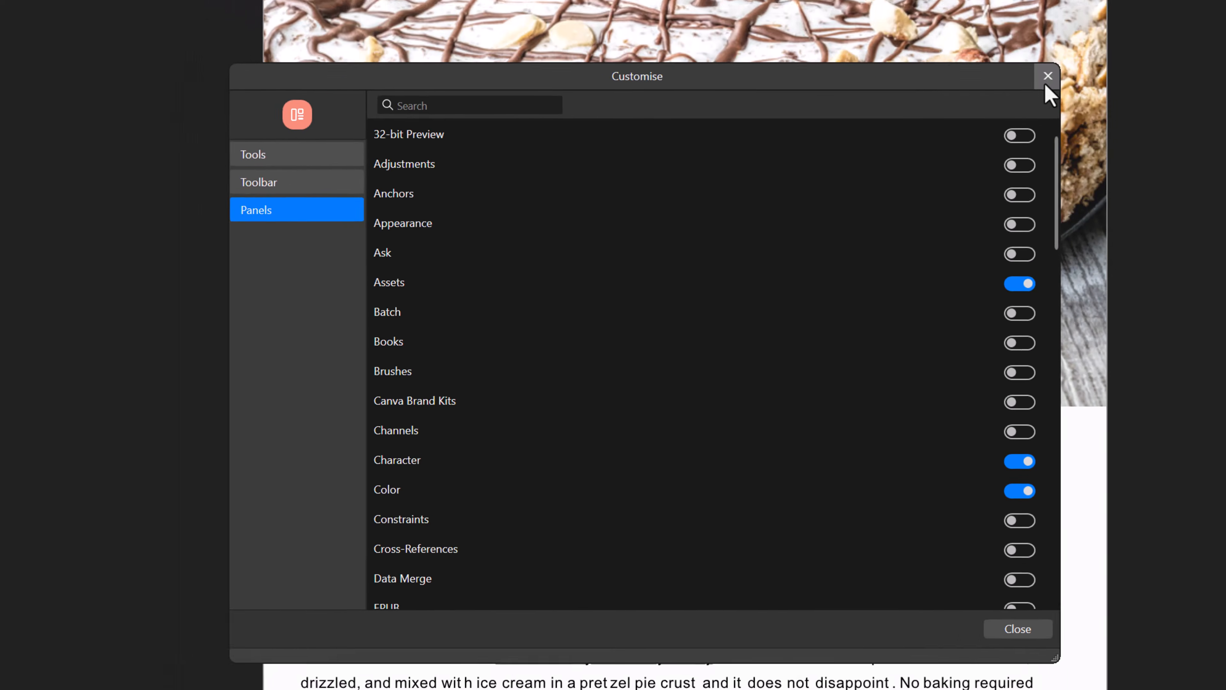
click(1131, 31)
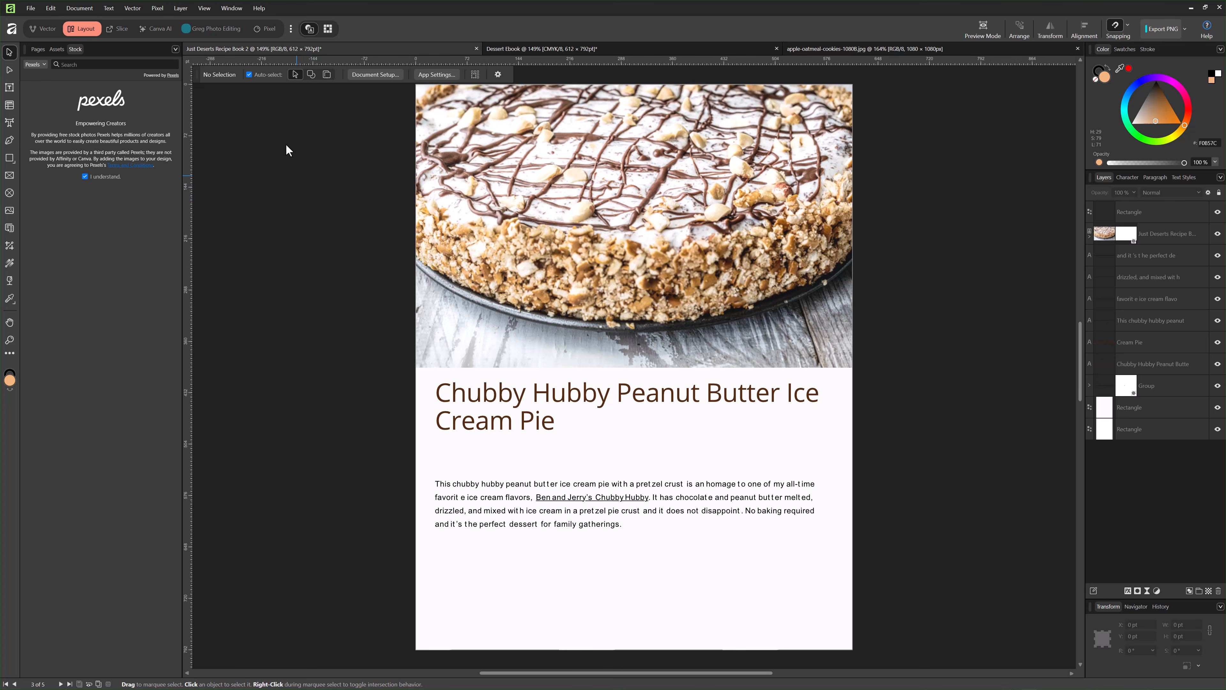
Try to show the Canva Brand Kits panel in the Layout studio.
click(232, 8)
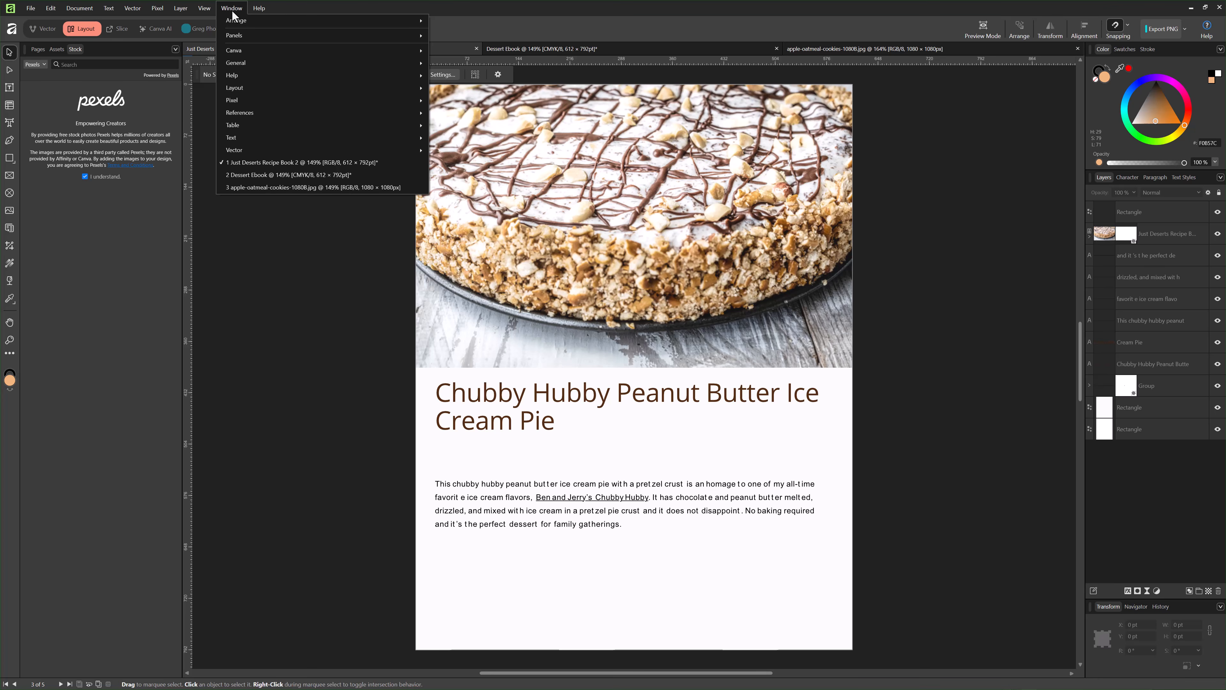
mouse_move(240, 52)
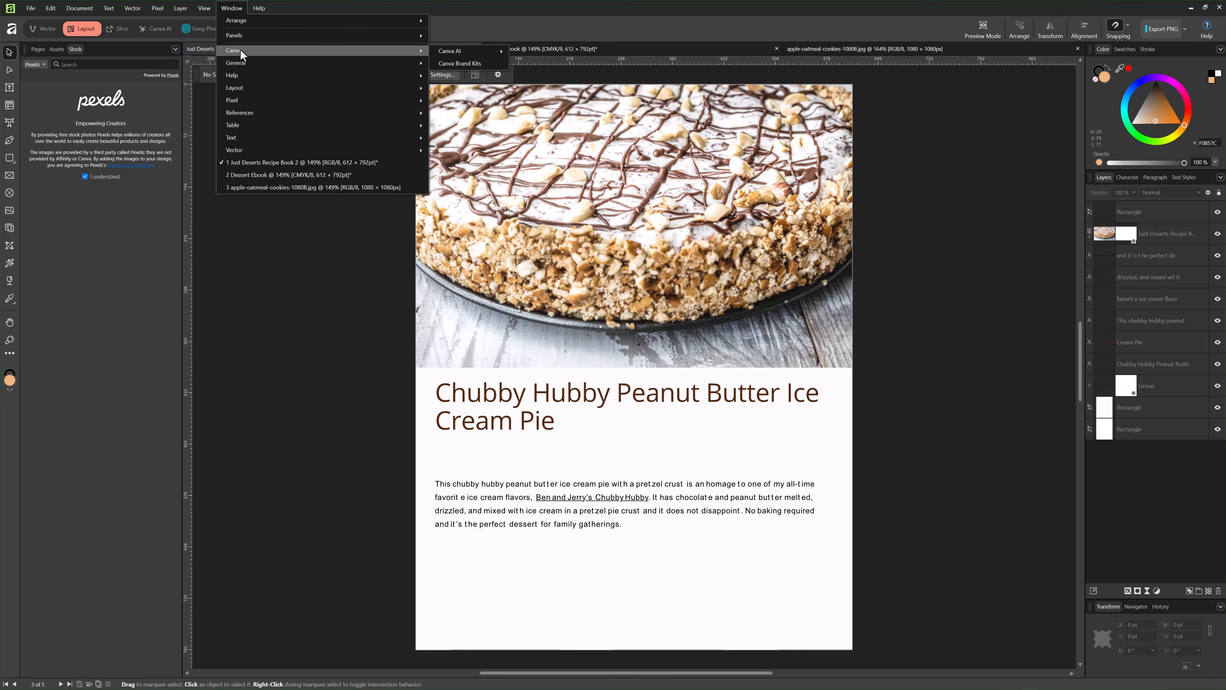
mouse_move(468, 53)
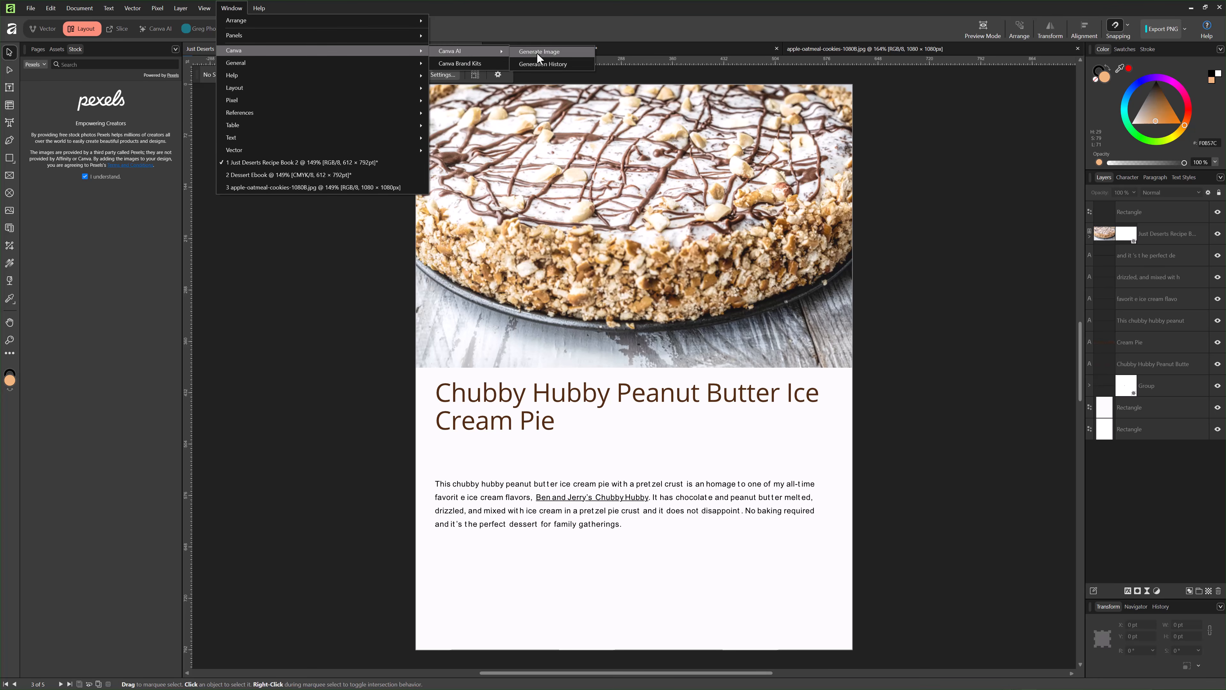
click(455, 63)
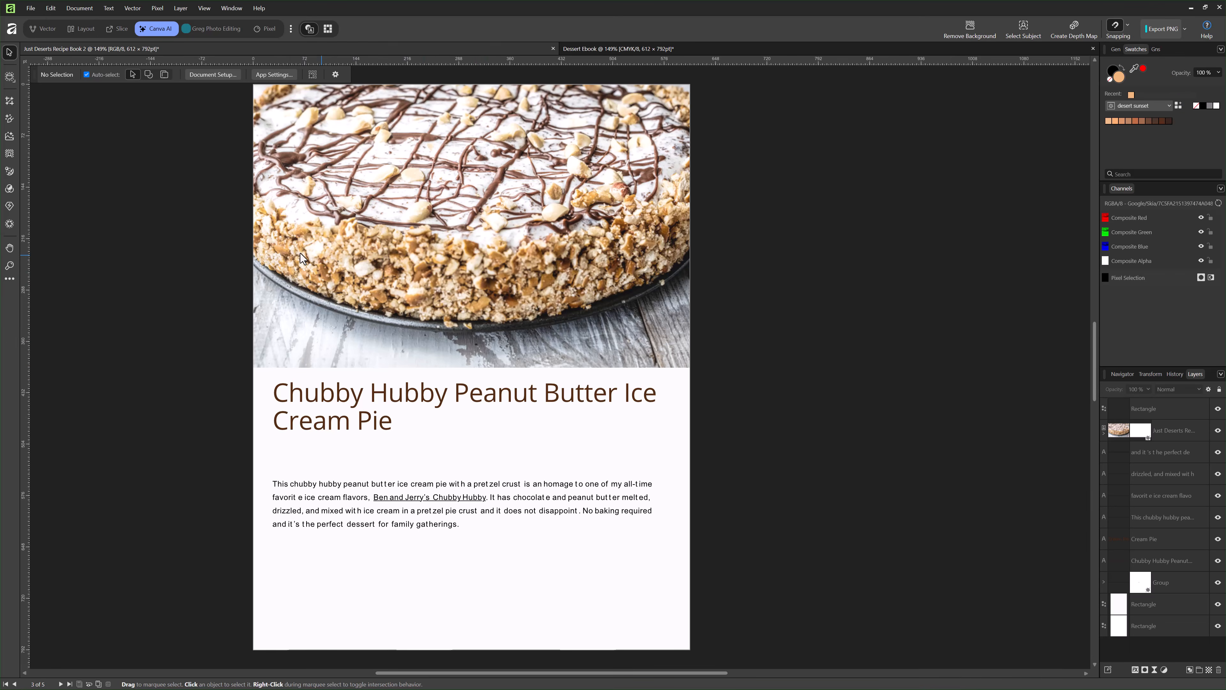
Check the file commands and the account options on the welcome screen, and return to the document.
click(30, 8)
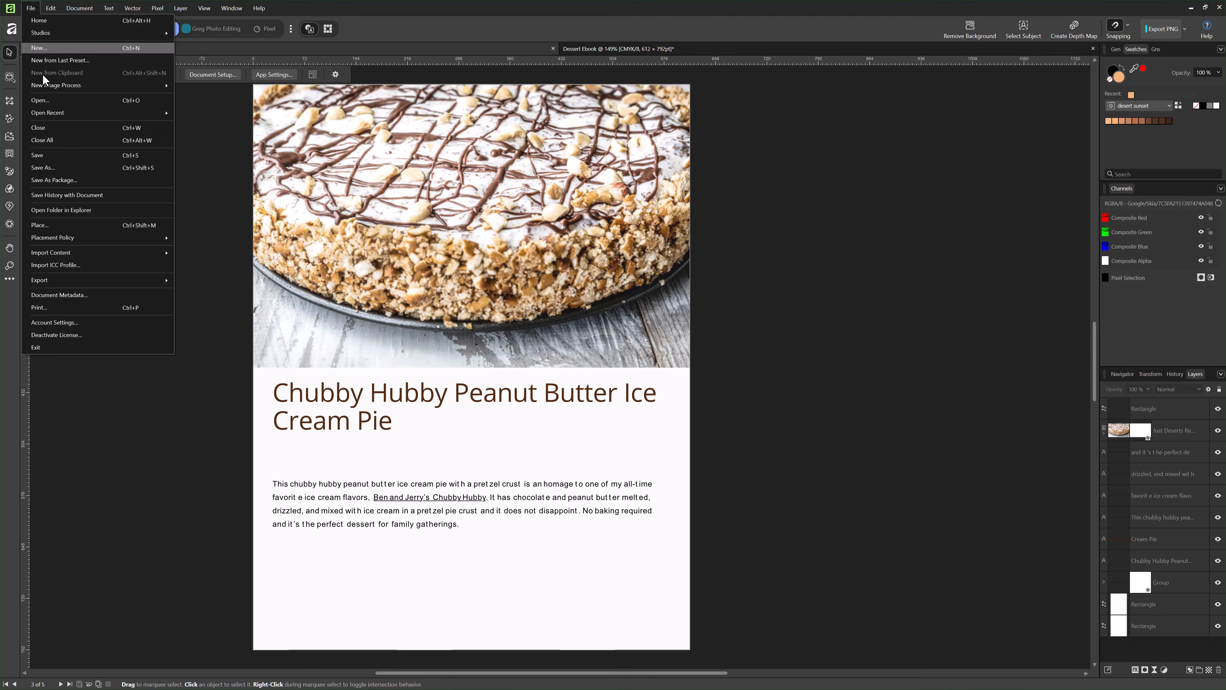
key(Escape)
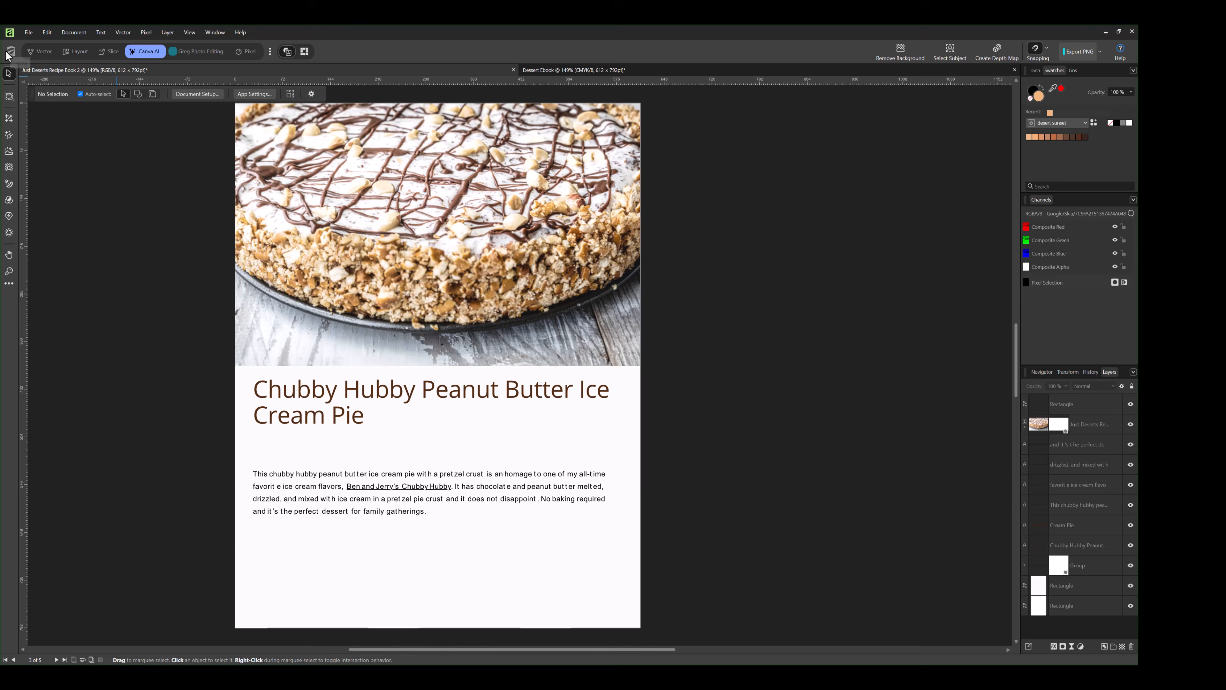
click(9, 52)
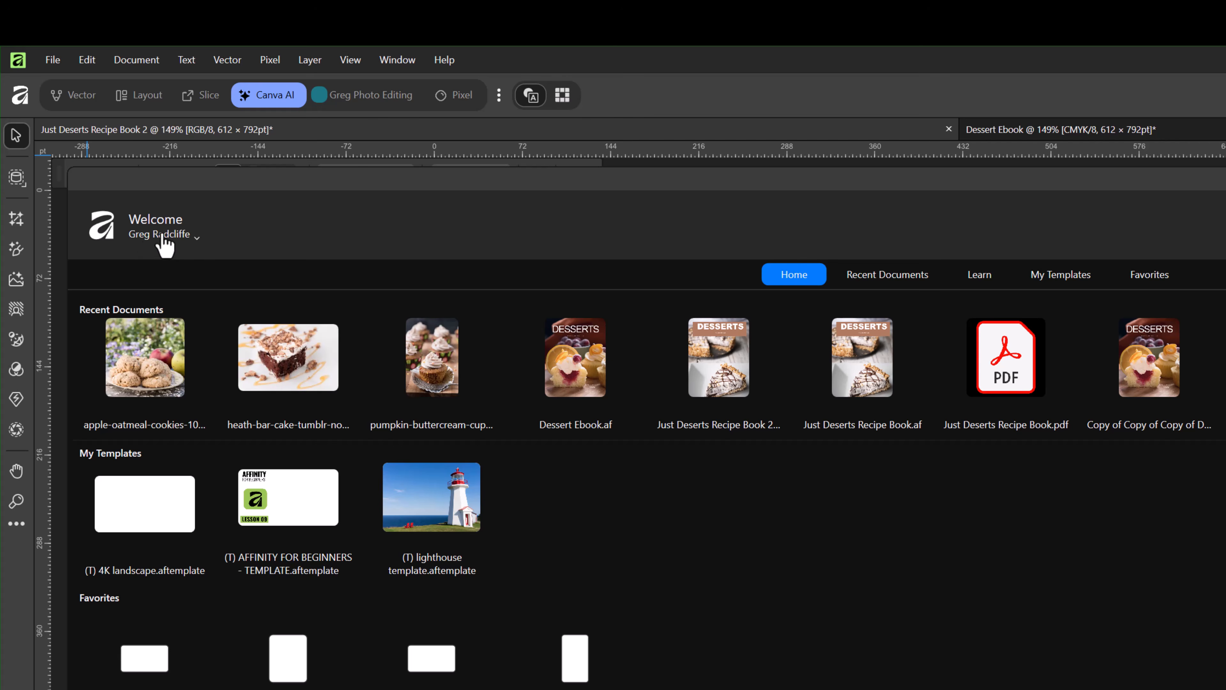
click(196, 240)
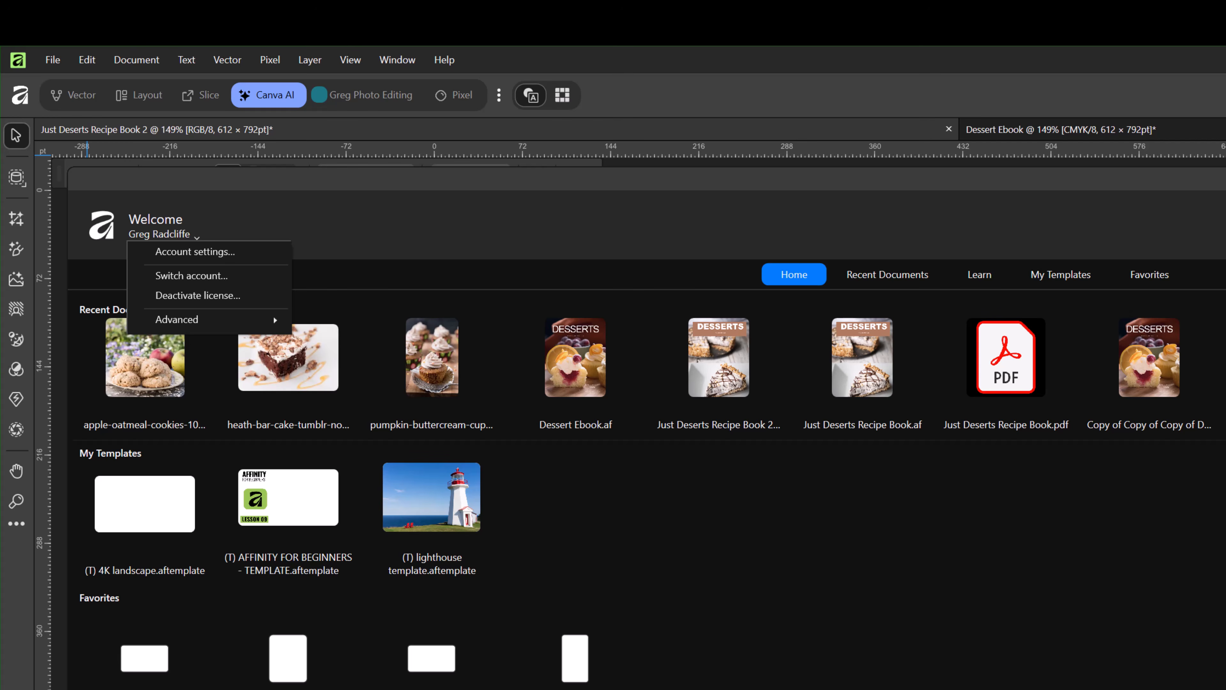
key(Escape)
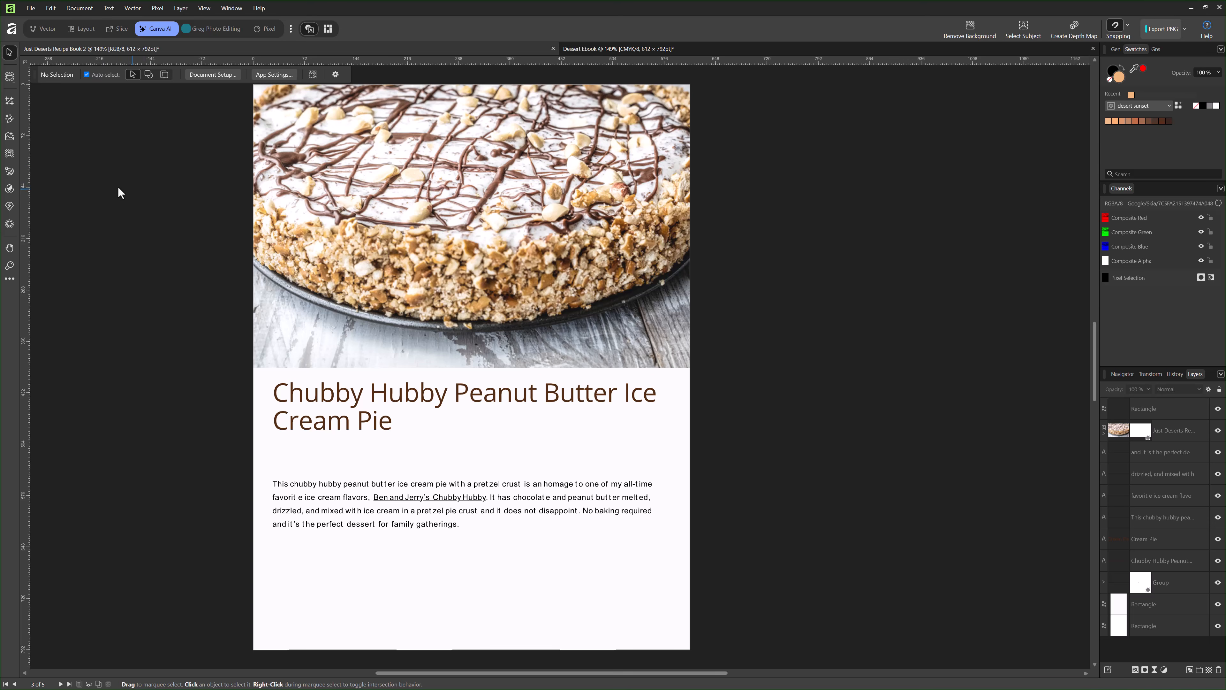
Show the Canva Brand Kits panel in the Canva AI studio.
click(232, 8)
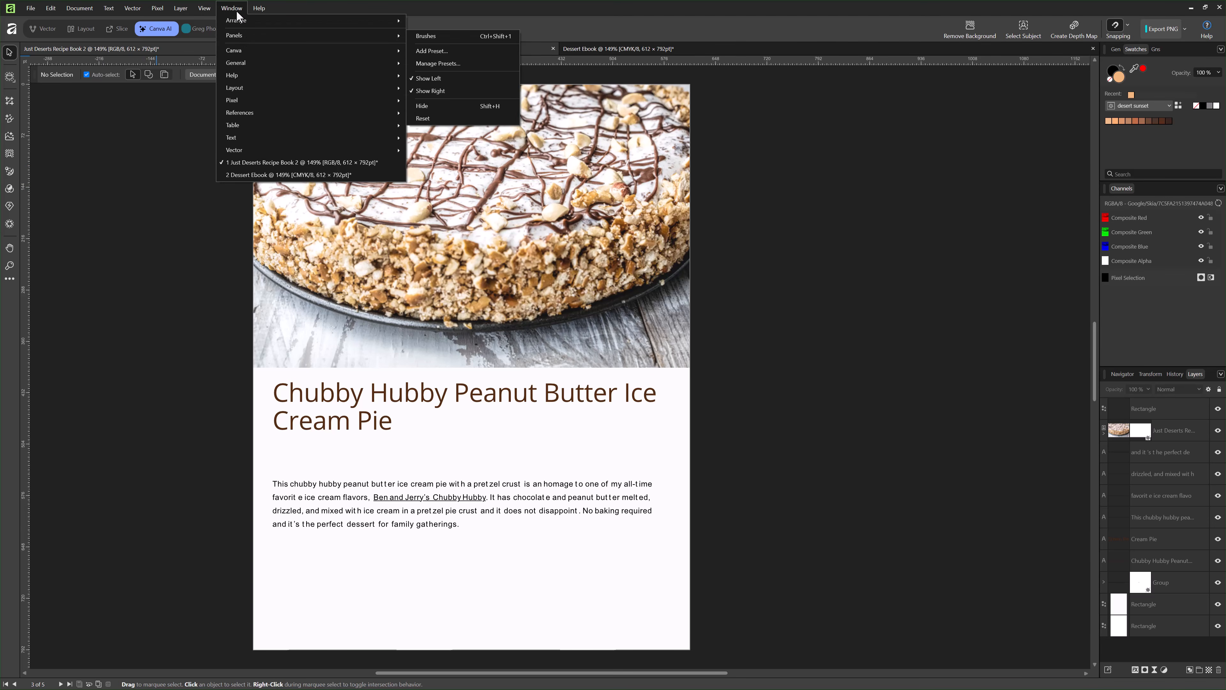
mouse_move(238, 48)
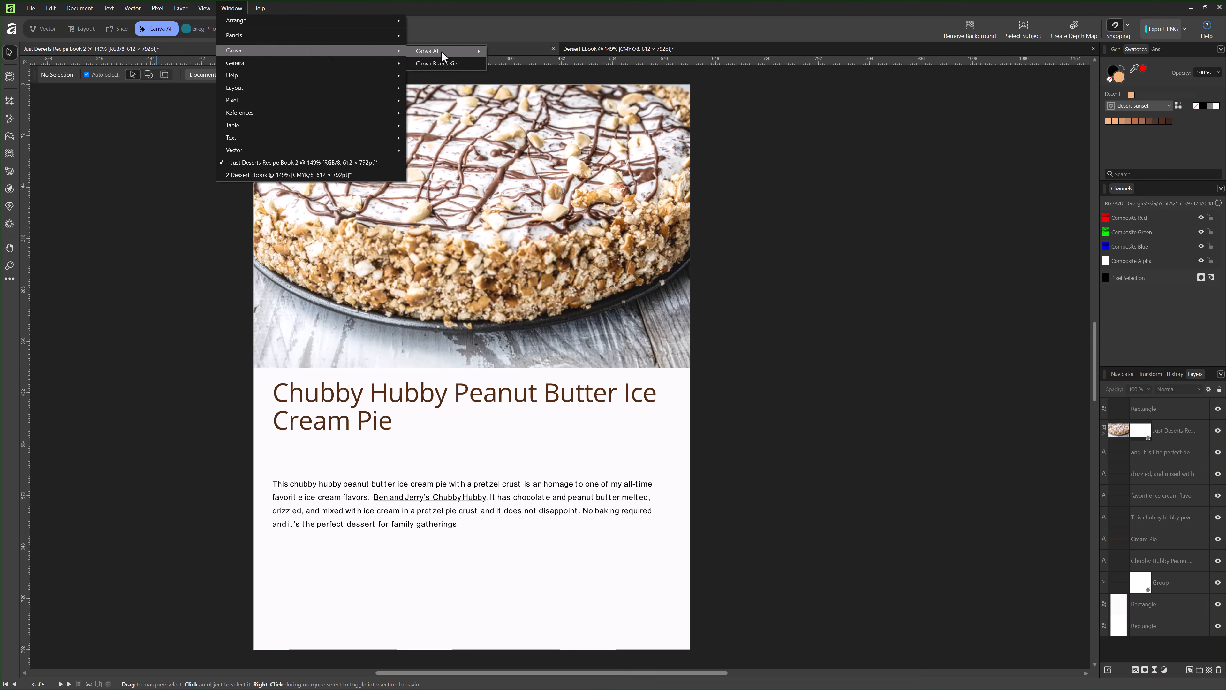
click(433, 65)
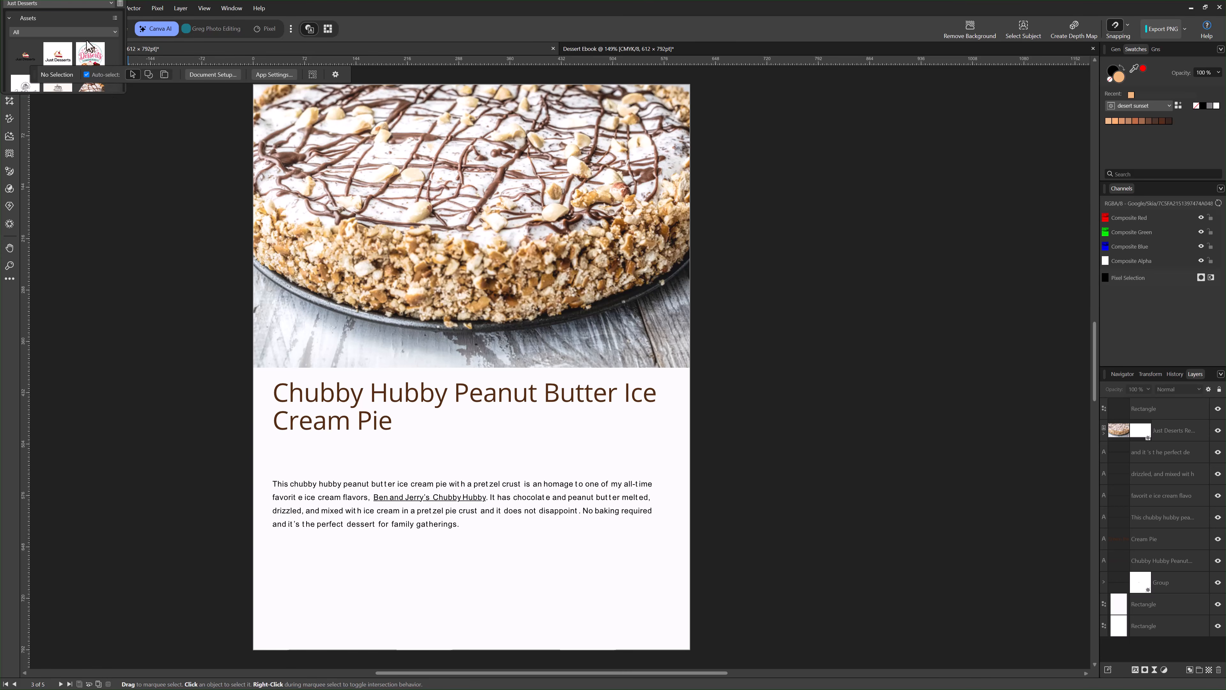
Set the brand kit to None, enlarge the Canva Brand Kits panel and move it fully into view beside the page.
click(70, 4)
click(71, 20)
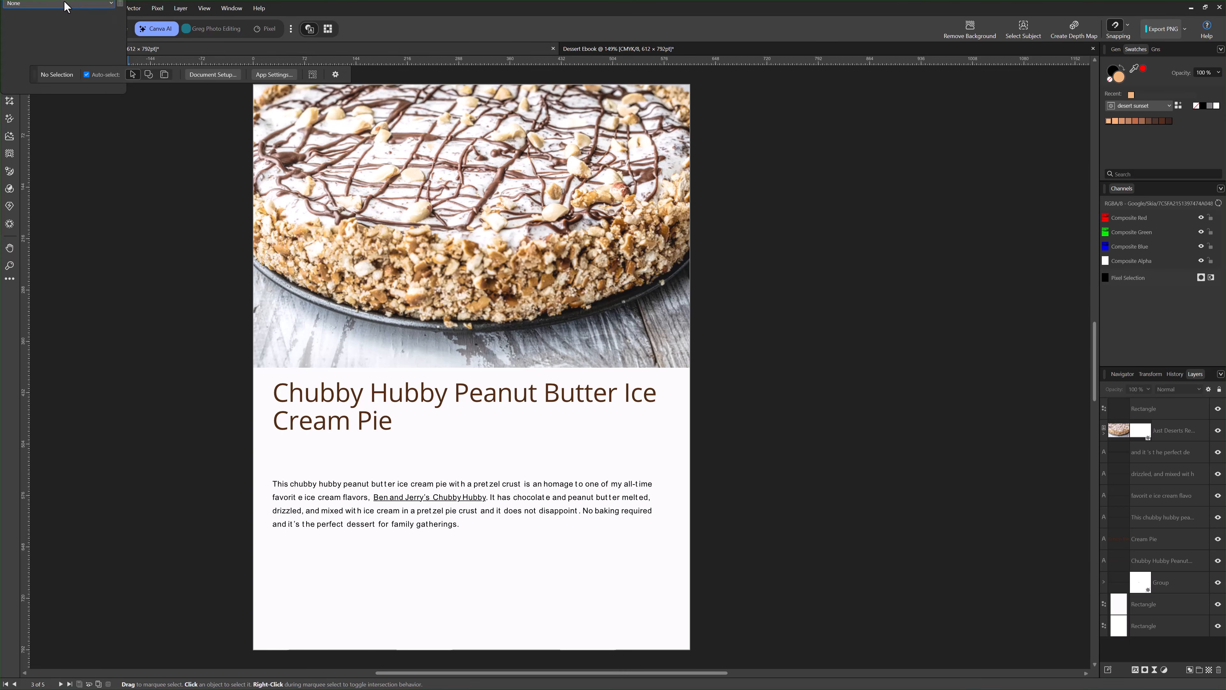
drag(121, 94, 215, 226)
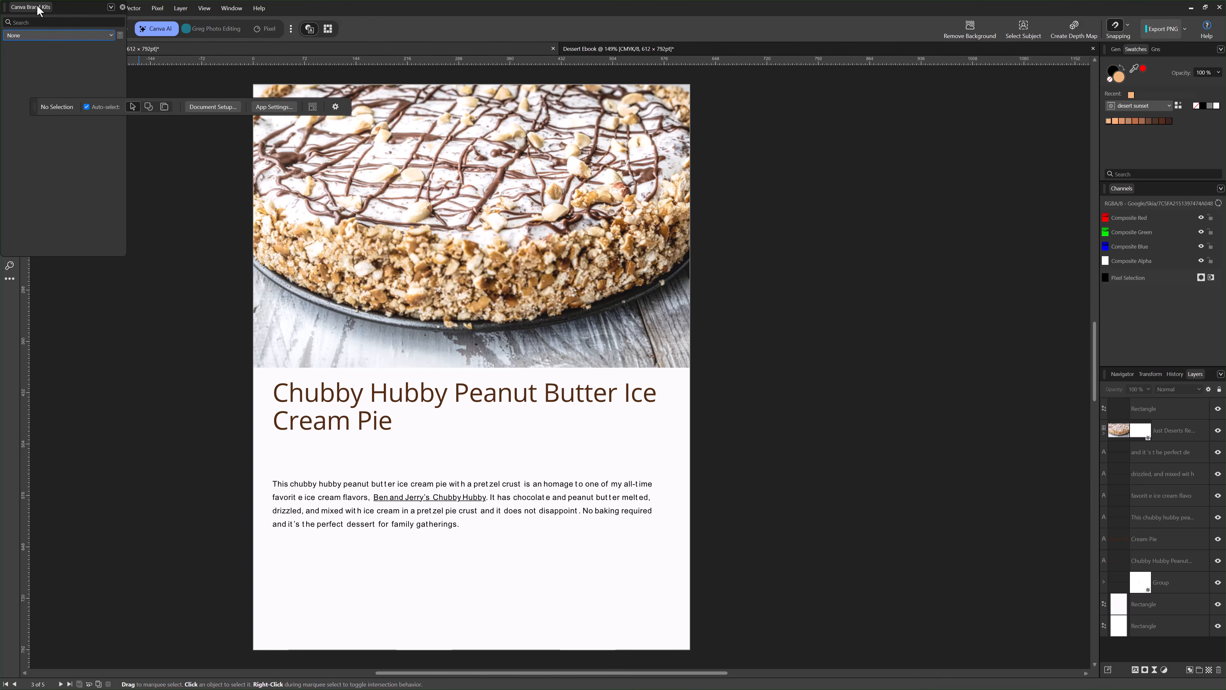
drag(13, 9, 80, 140)
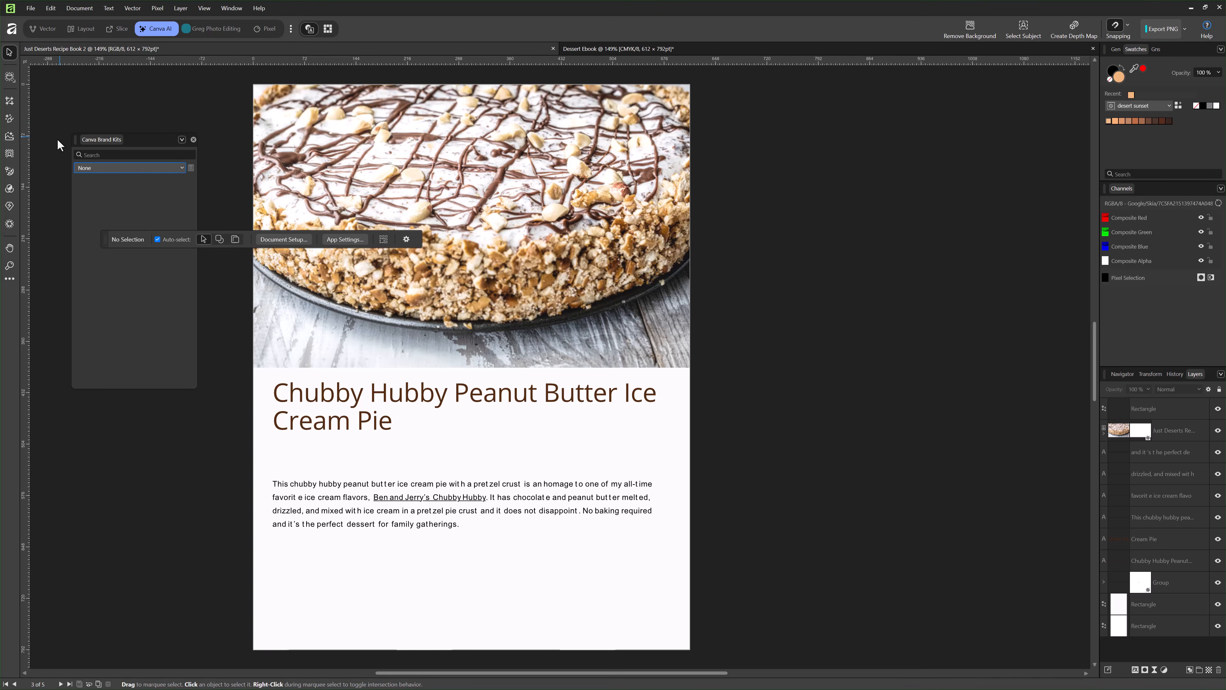
Load the Crazy Cat Comics brand kit, and switch the panel to the Just Desserts kit.
click(120, 168)
click(114, 196)
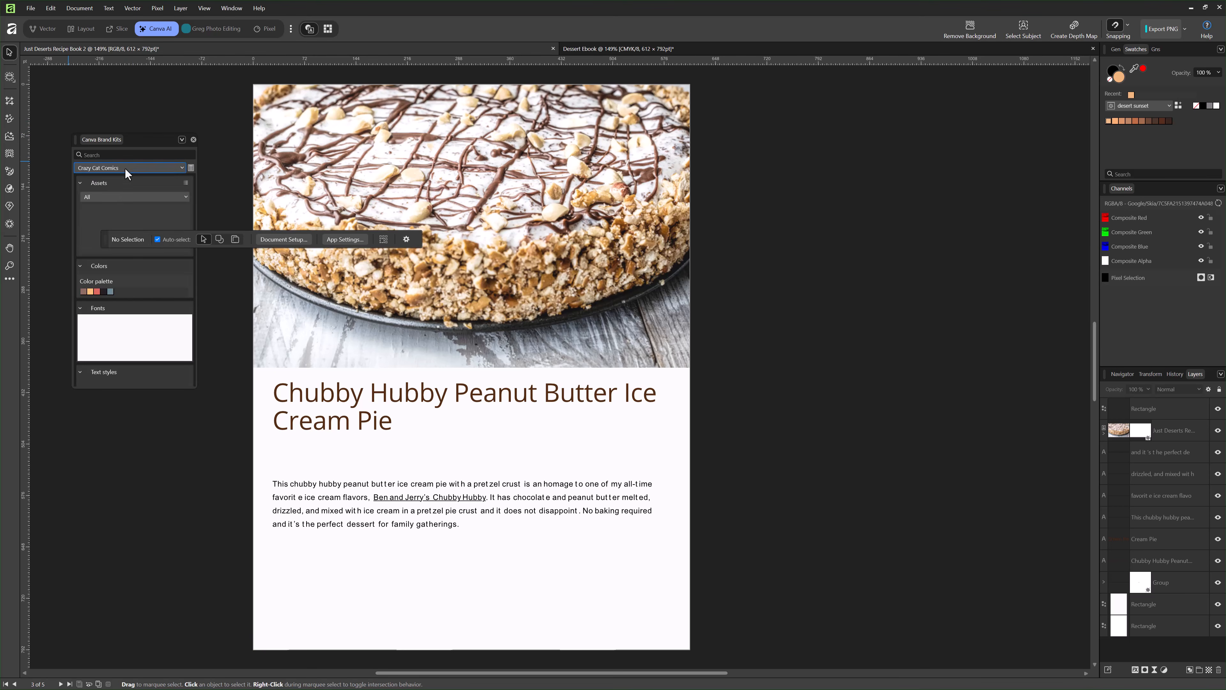
click(118, 169)
click(102, 222)
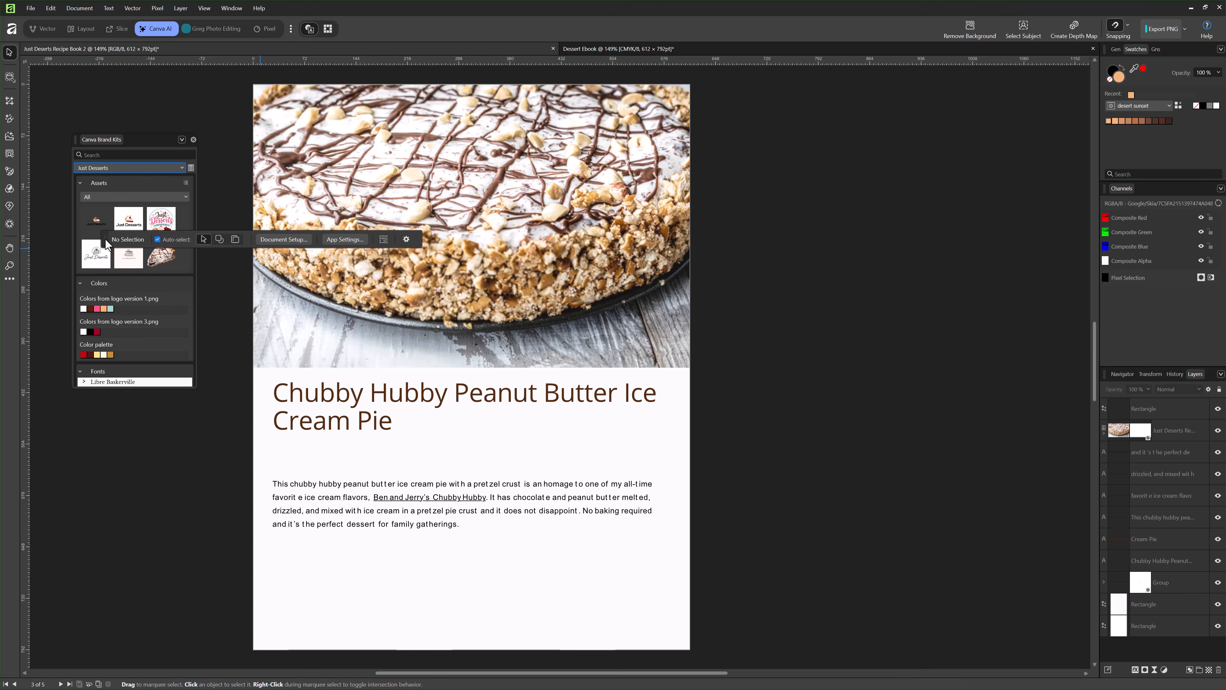
Move the context toolbar off the Canva Brand Kits panel, and switch to the Layout studio, checking the Slice studio as well.
drag(109, 239, 120, 97)
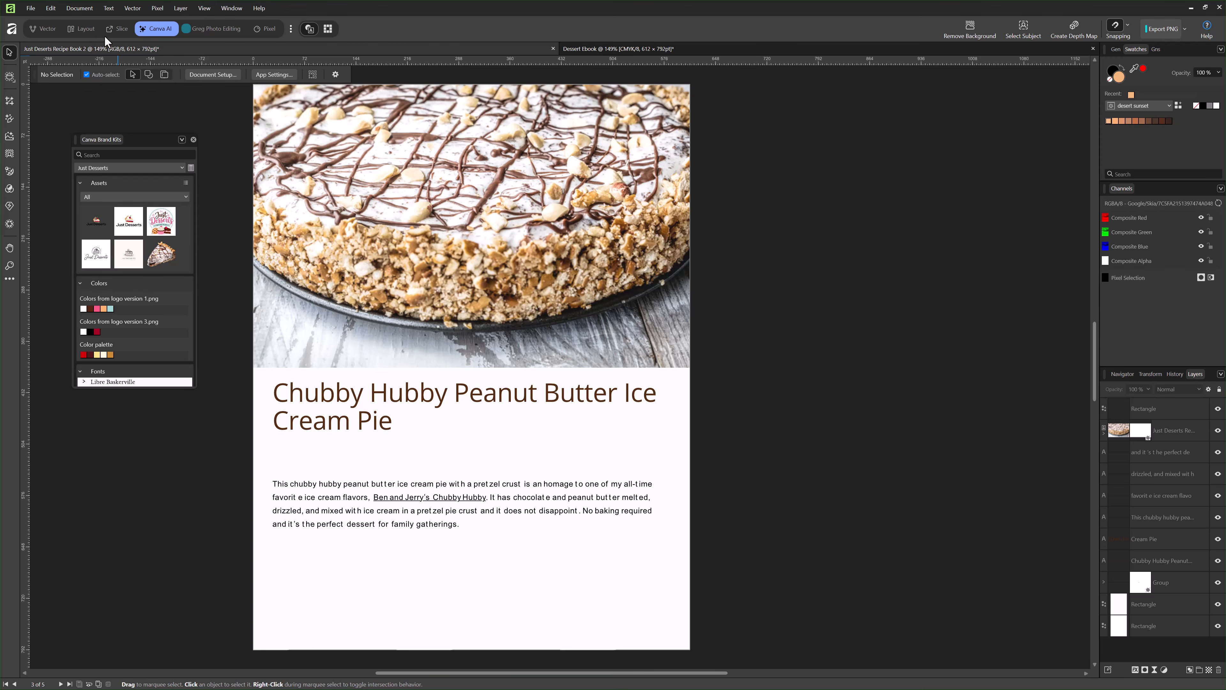
click(78, 30)
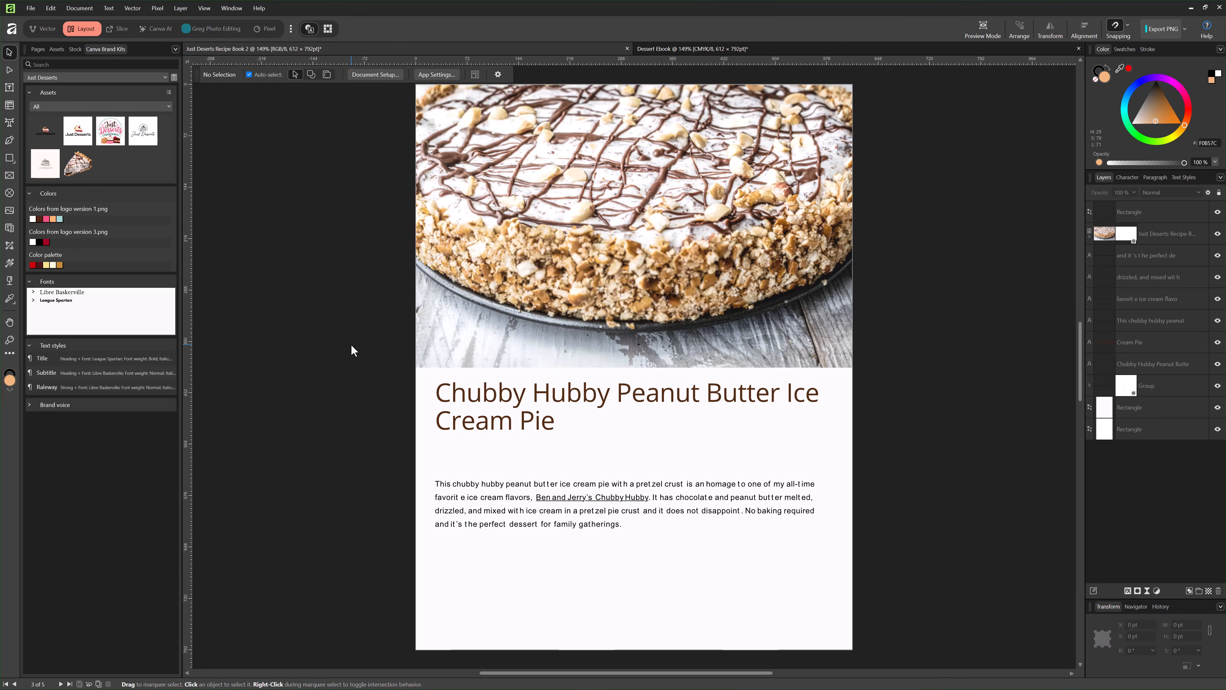
click(118, 28)
click(80, 30)
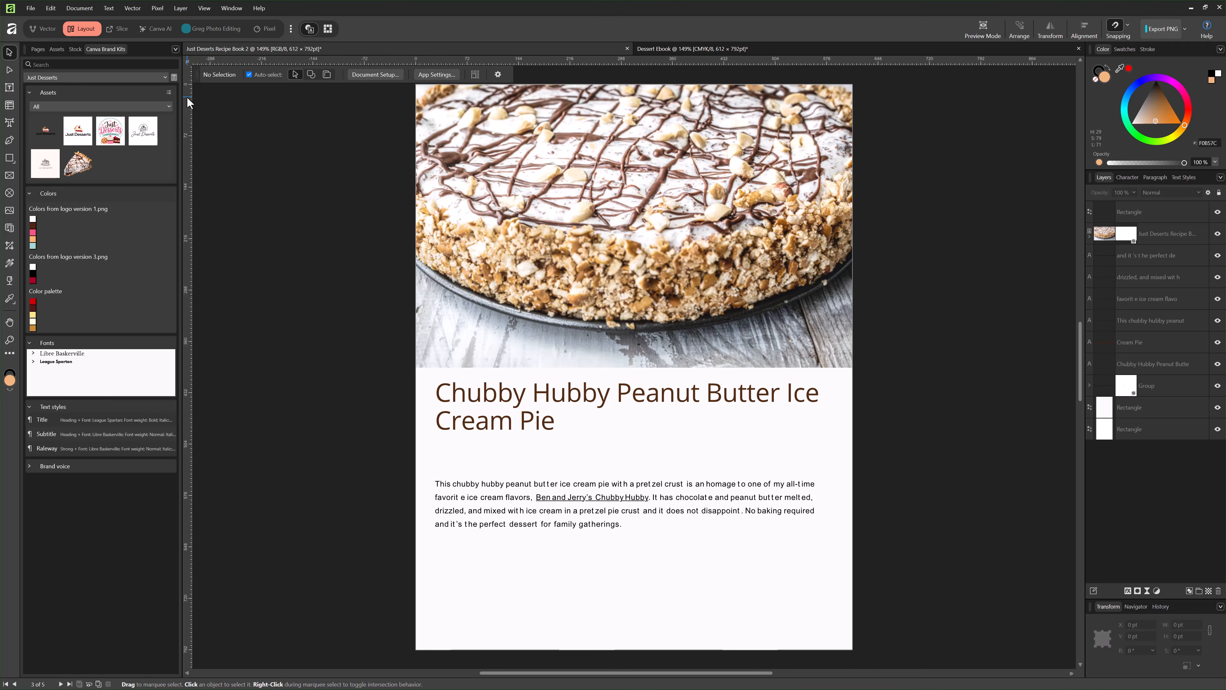
Switch to the custom photo editing studio and enable the Canva Brand Kits panel in its panel customisation.
click(209, 29)
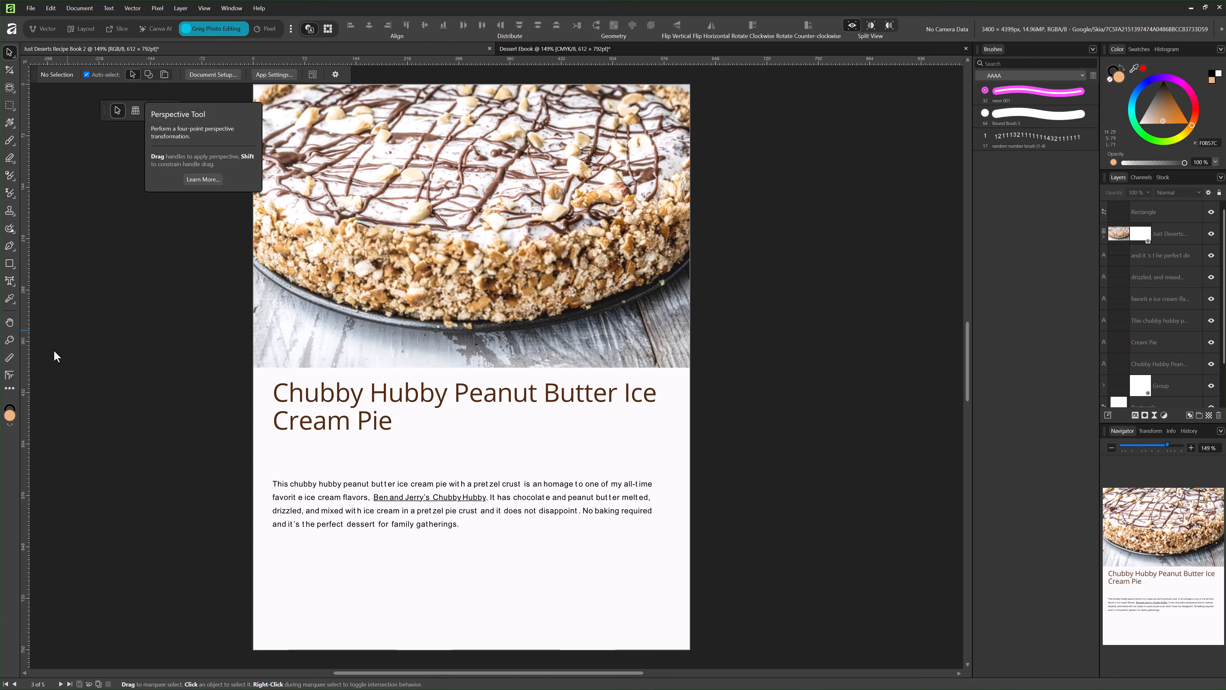
click(8, 388)
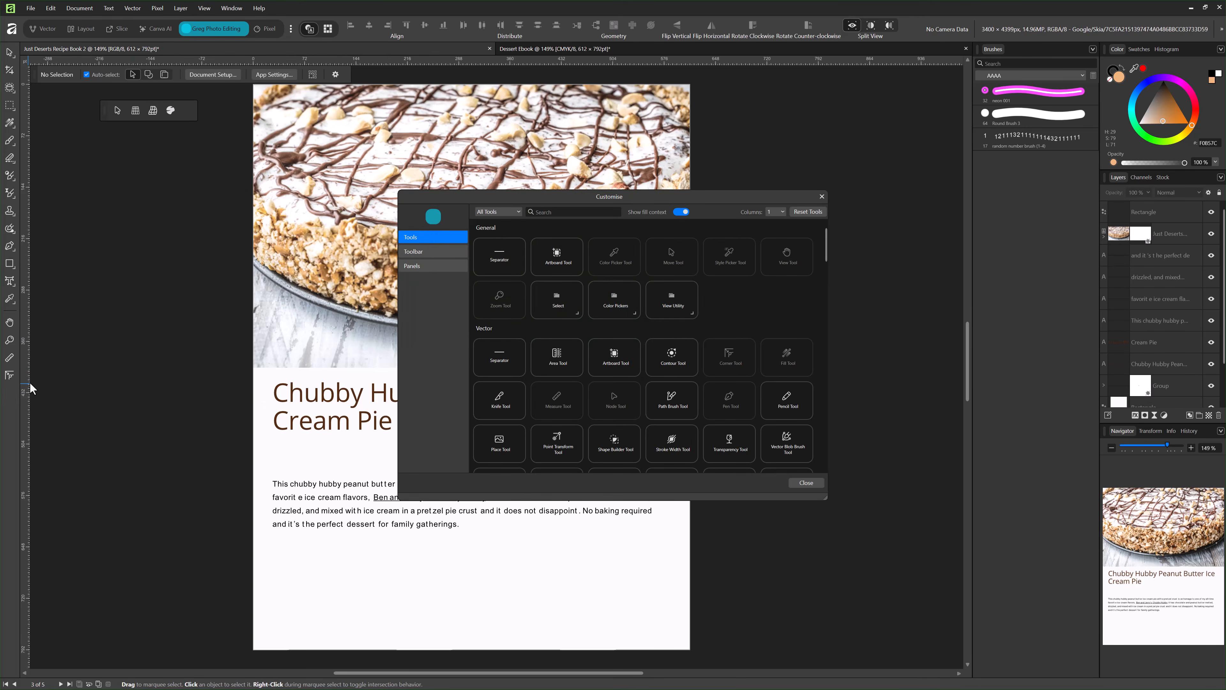
click(425, 269)
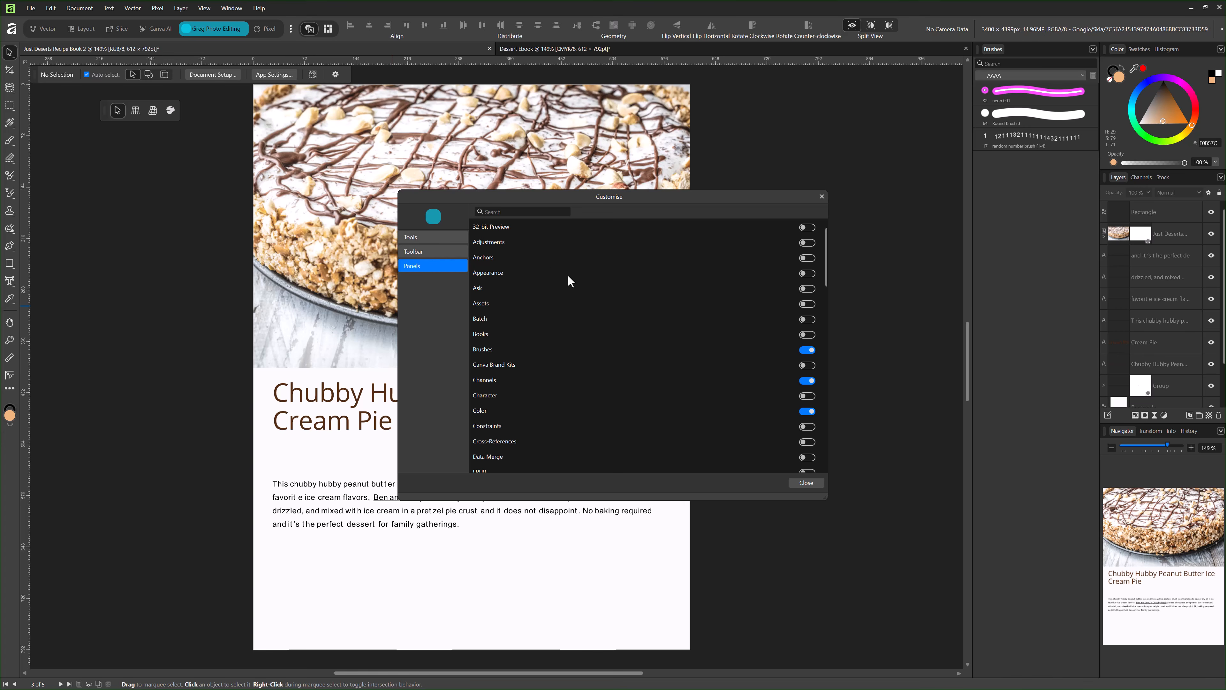
click(807, 366)
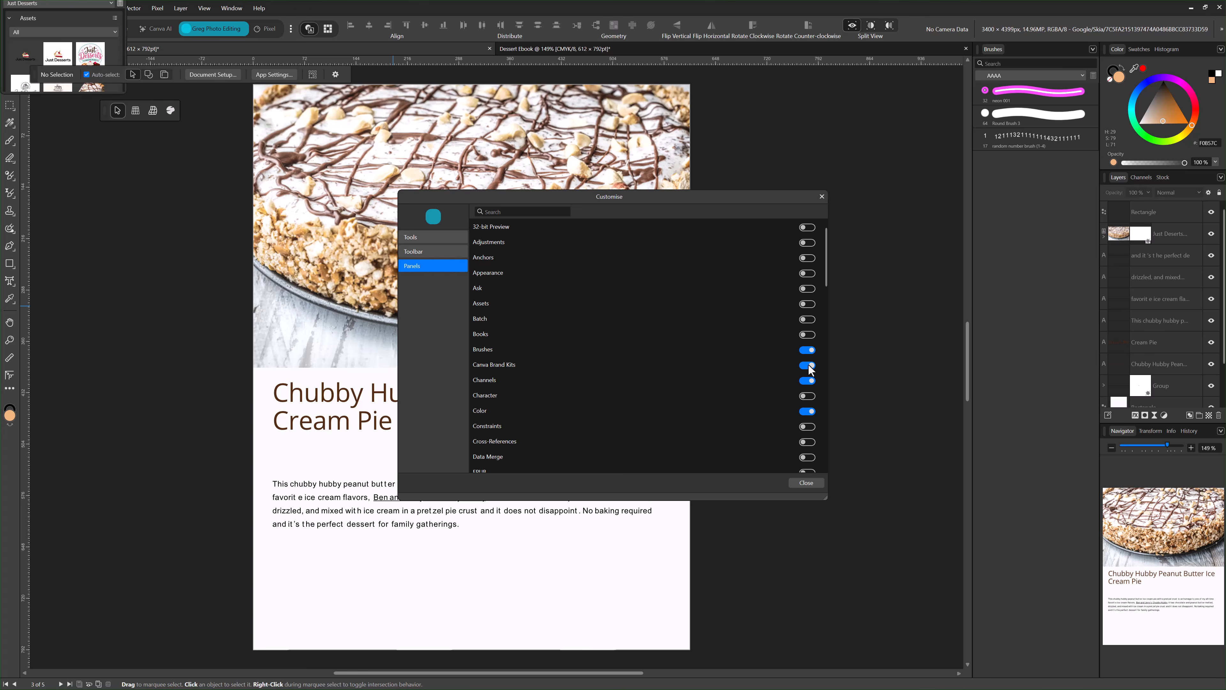
click(822, 198)
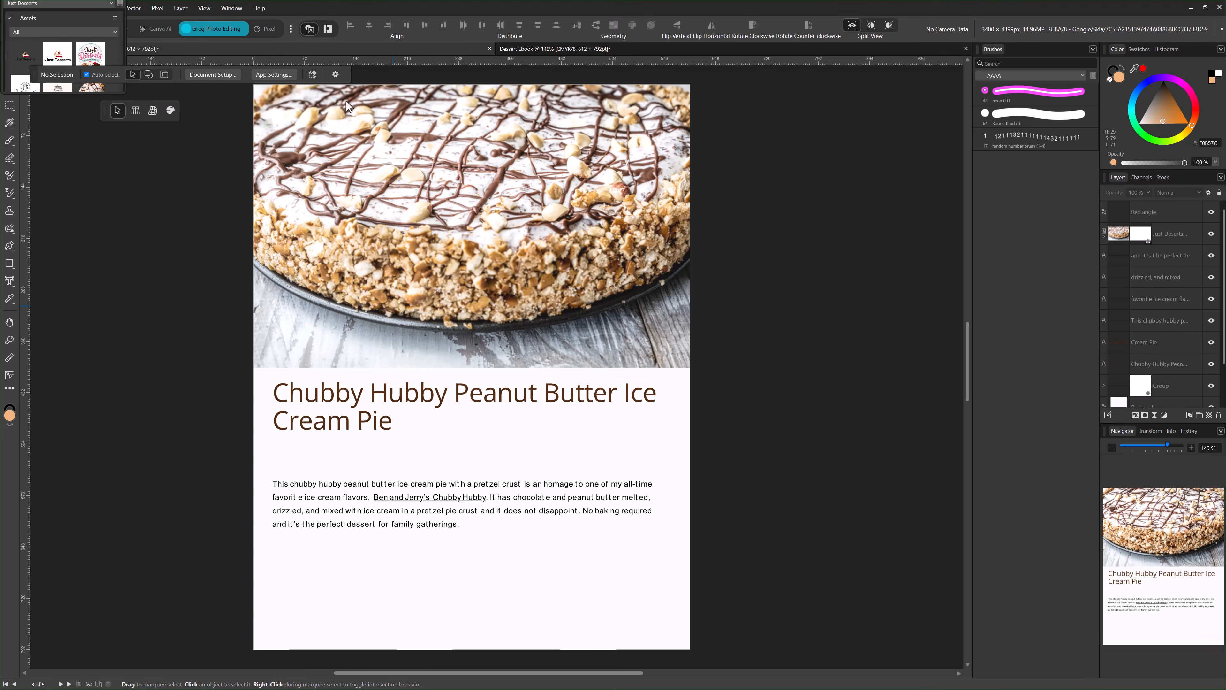
Load the Crazy Cat Comics brand kit, and dock the Canva Brand Kits panel beside Brushes, clear of the context toolbar.
click(57, 4)
click(62, 2)
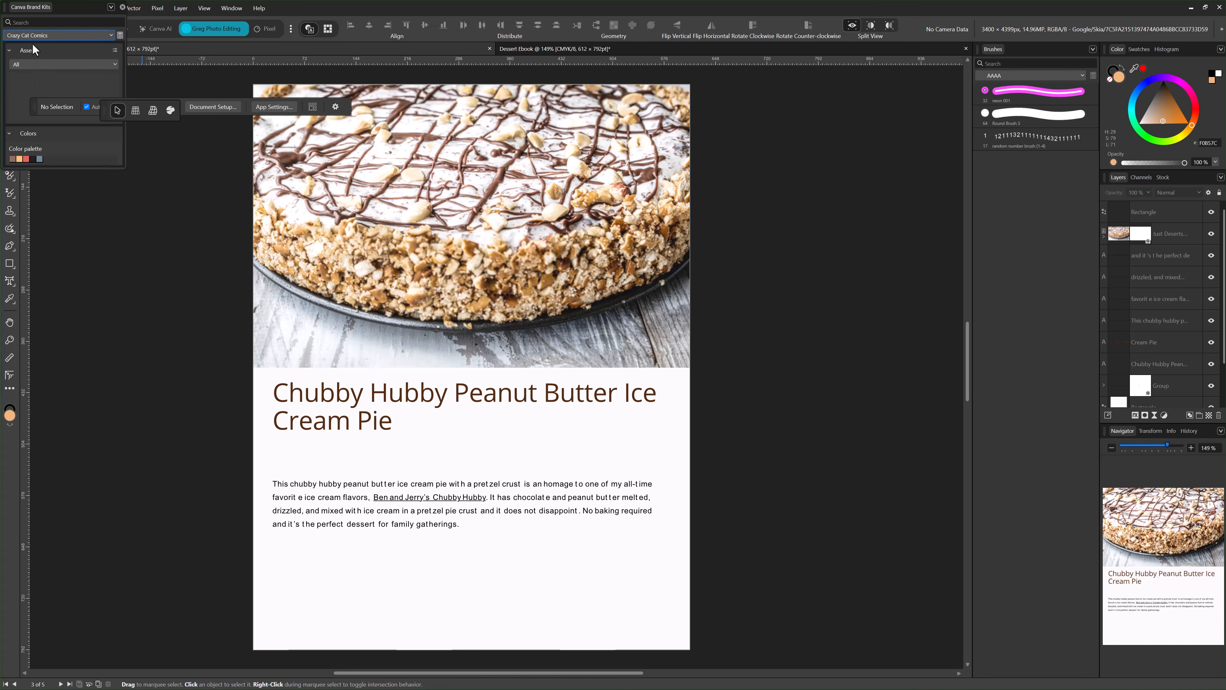
drag(7, 12, 694, 265)
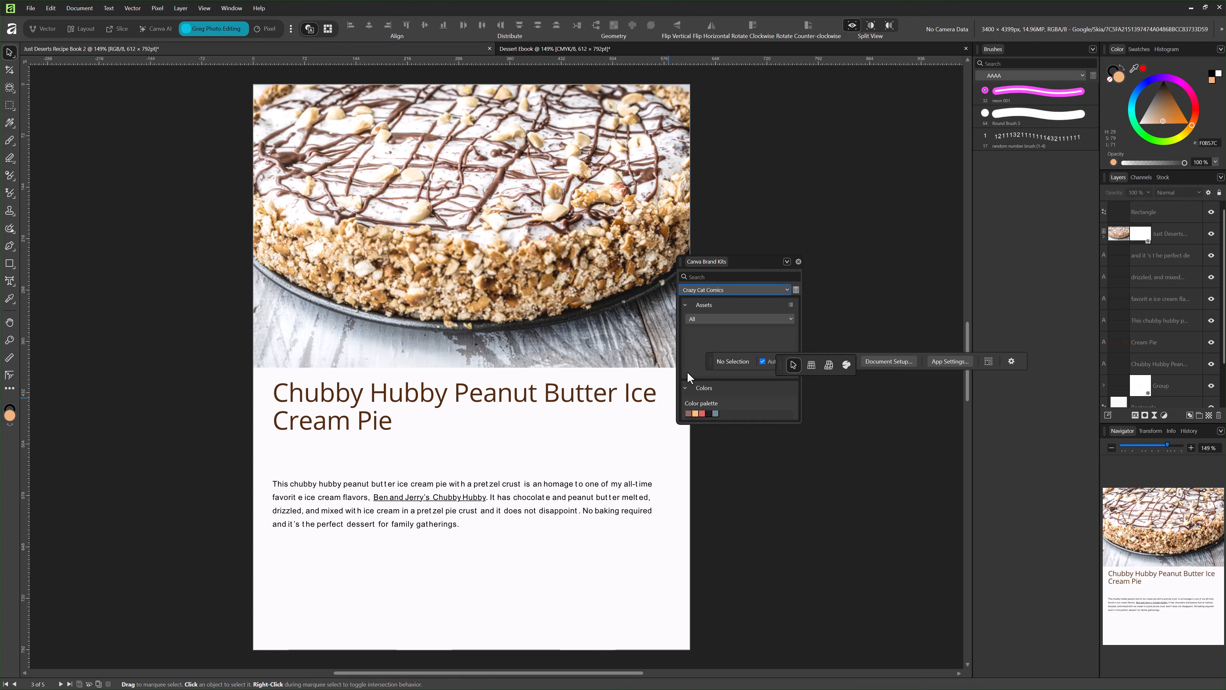
drag(712, 365, 239, 97)
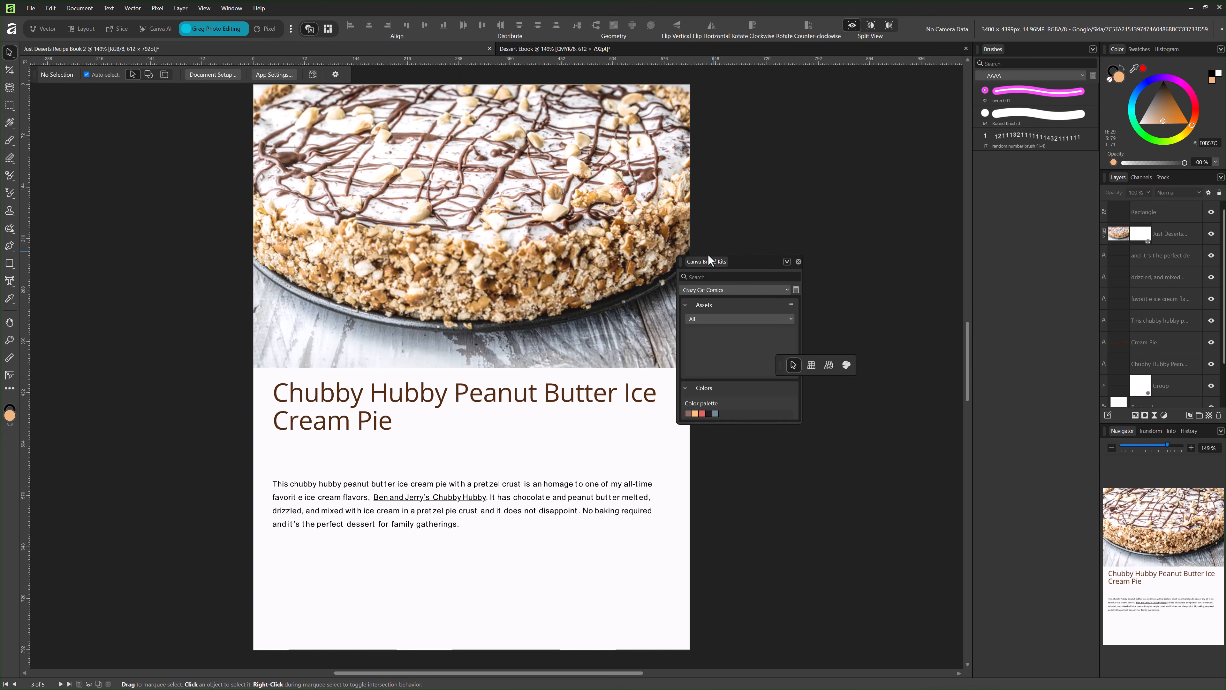
mouse_move(705, 263)
mouse_down()
mouse_move(974, 150)
mouse_move(1023, 52)
mouse_up()
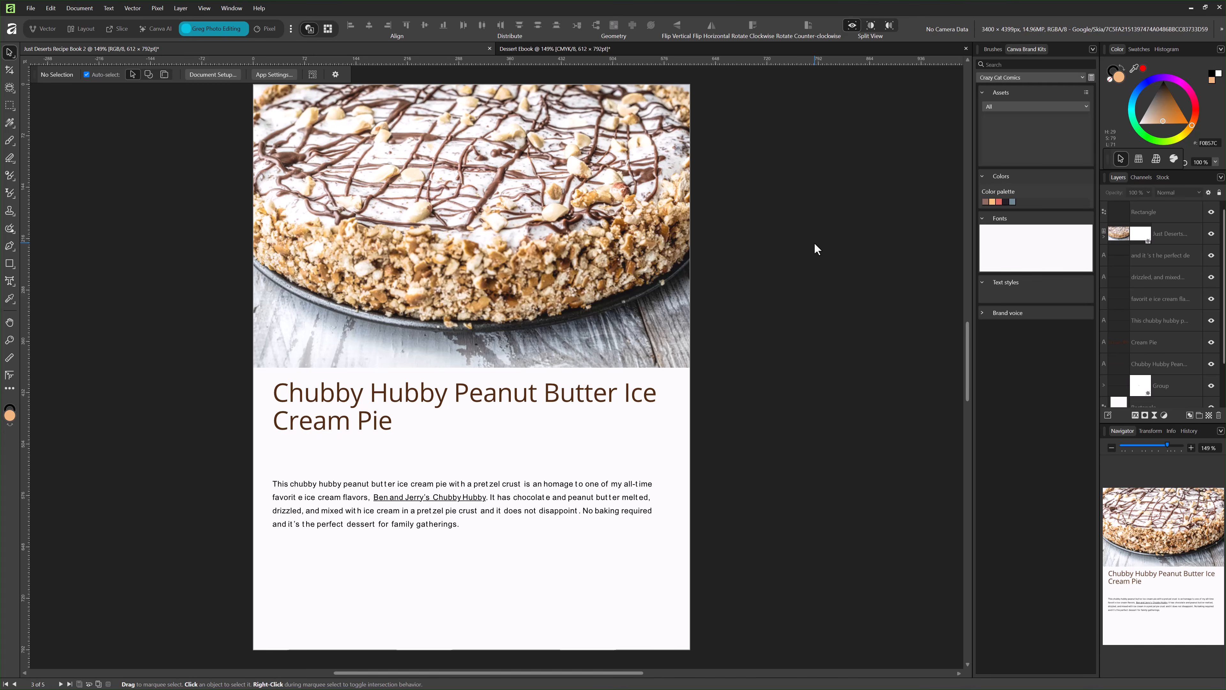
Revert the custom photo editing studio to its saved layout, and check which panel presets it offers.
right_click(212, 30)
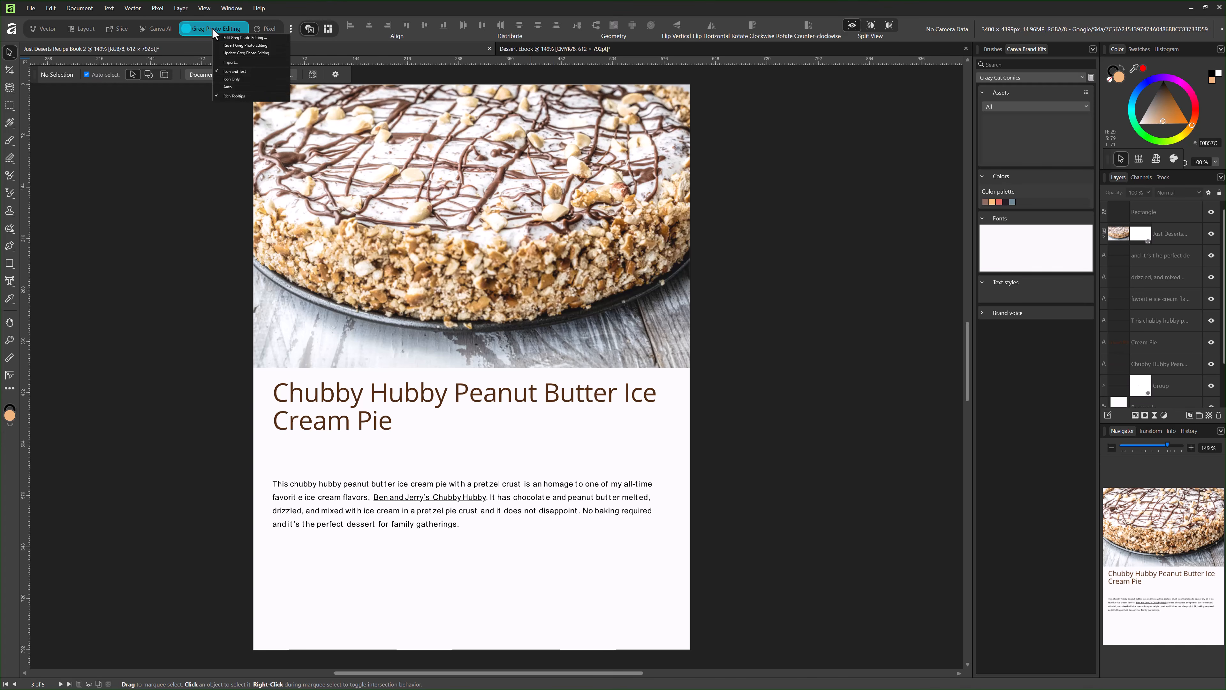
click(226, 43)
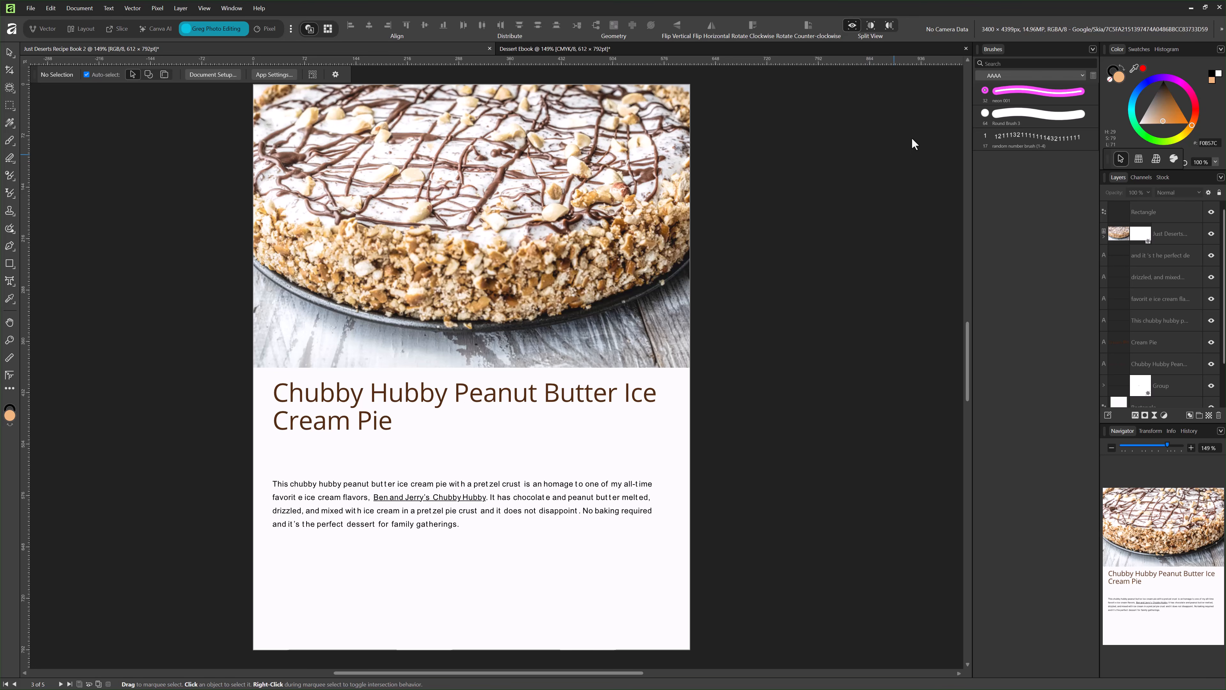
click(232, 8)
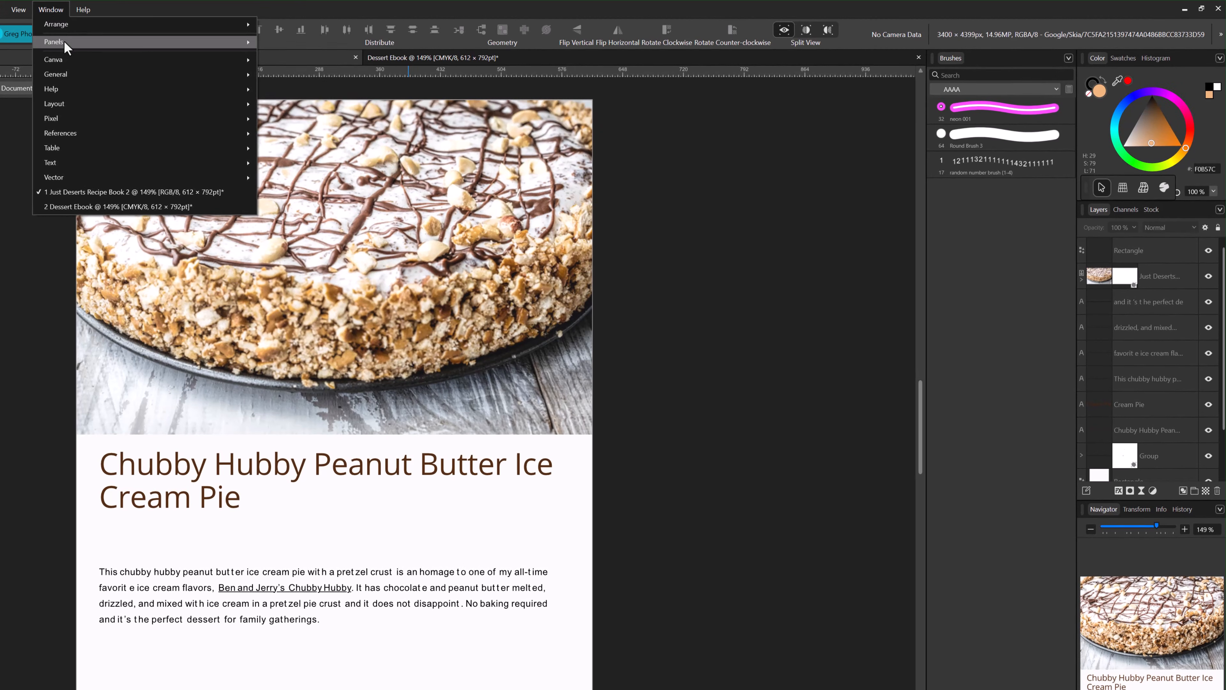
mouse_move(233, 37)
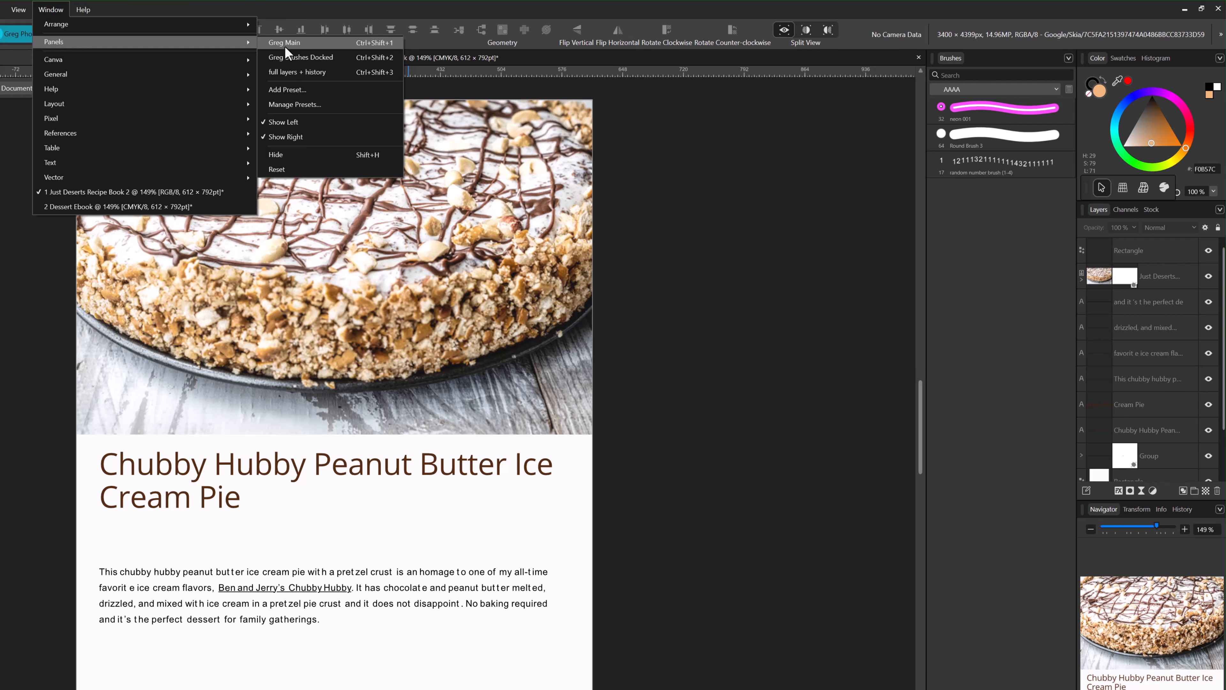
click(17, 240)
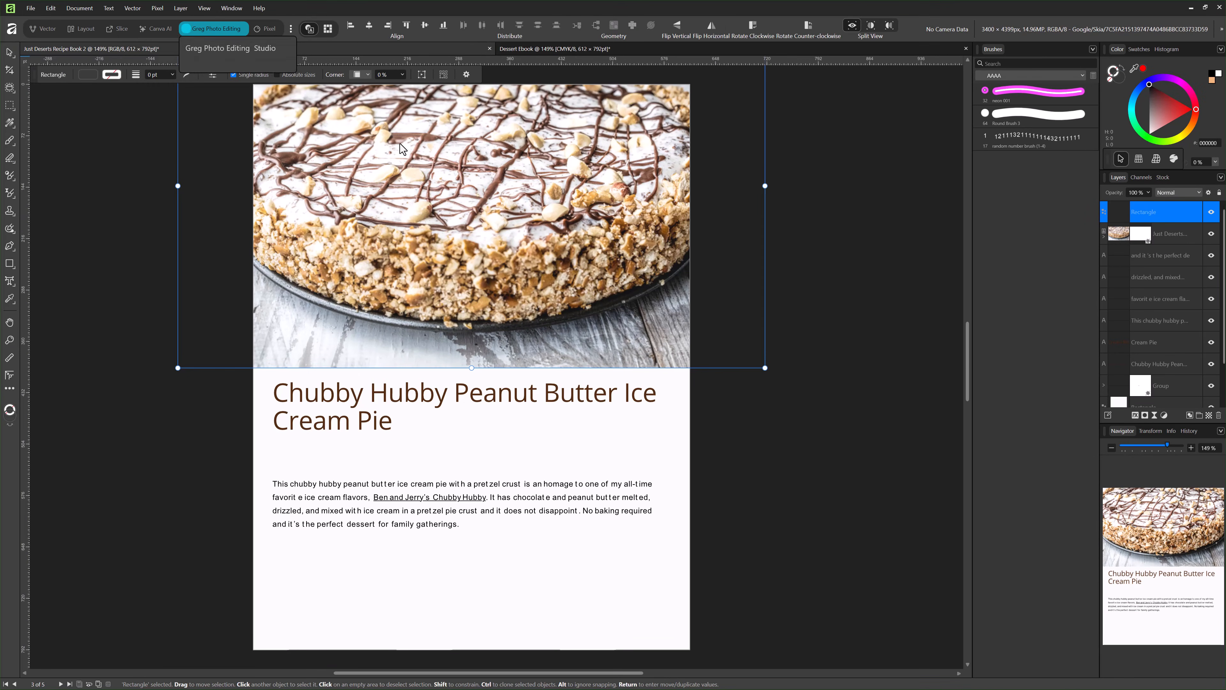
Check the panel preset options of the Layout studio, and clear the selection on the page.
click(79, 30)
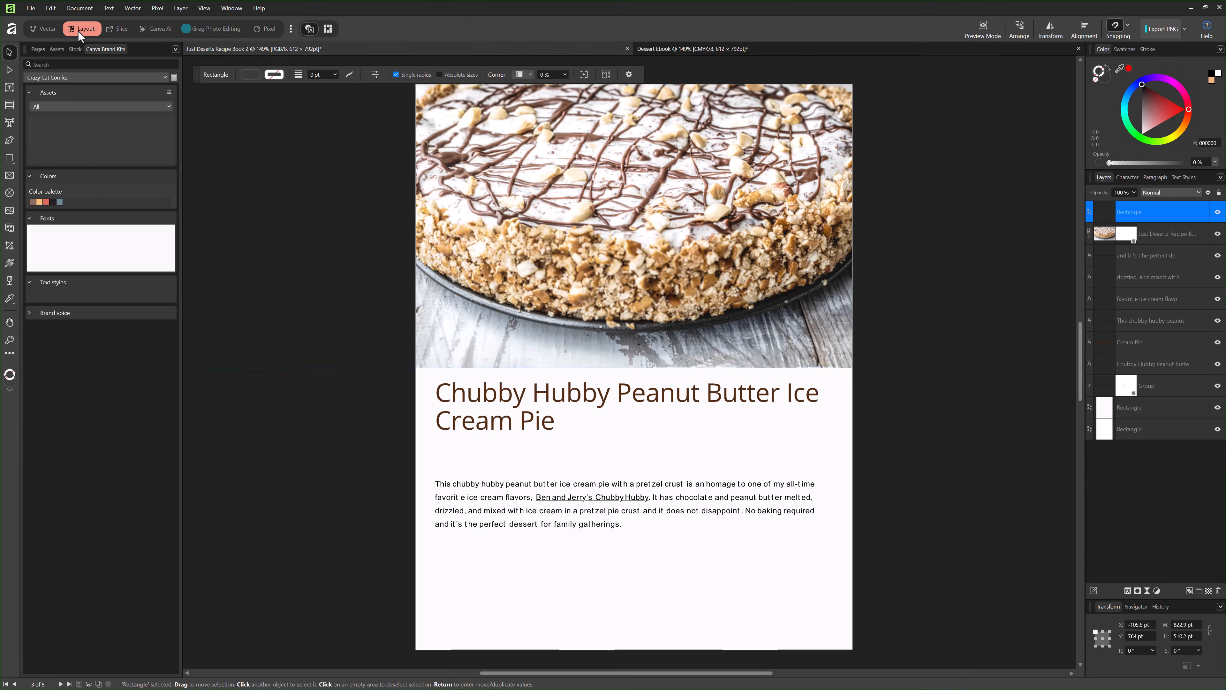
click(232, 8)
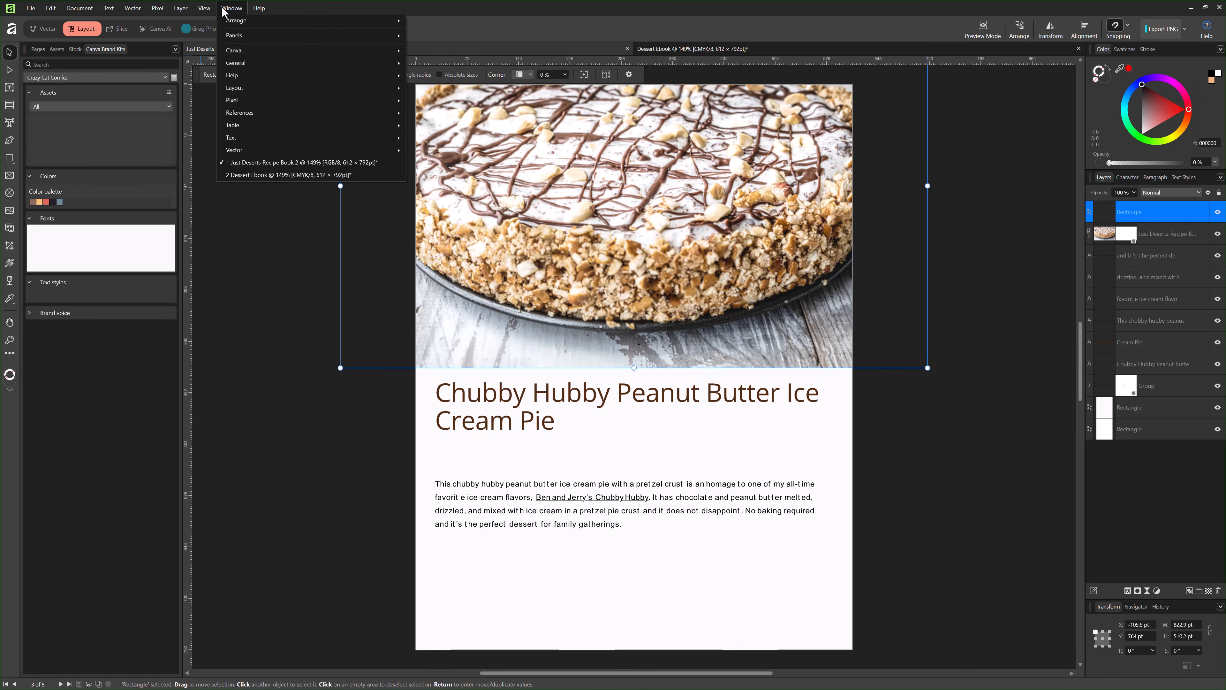
mouse_move(238, 38)
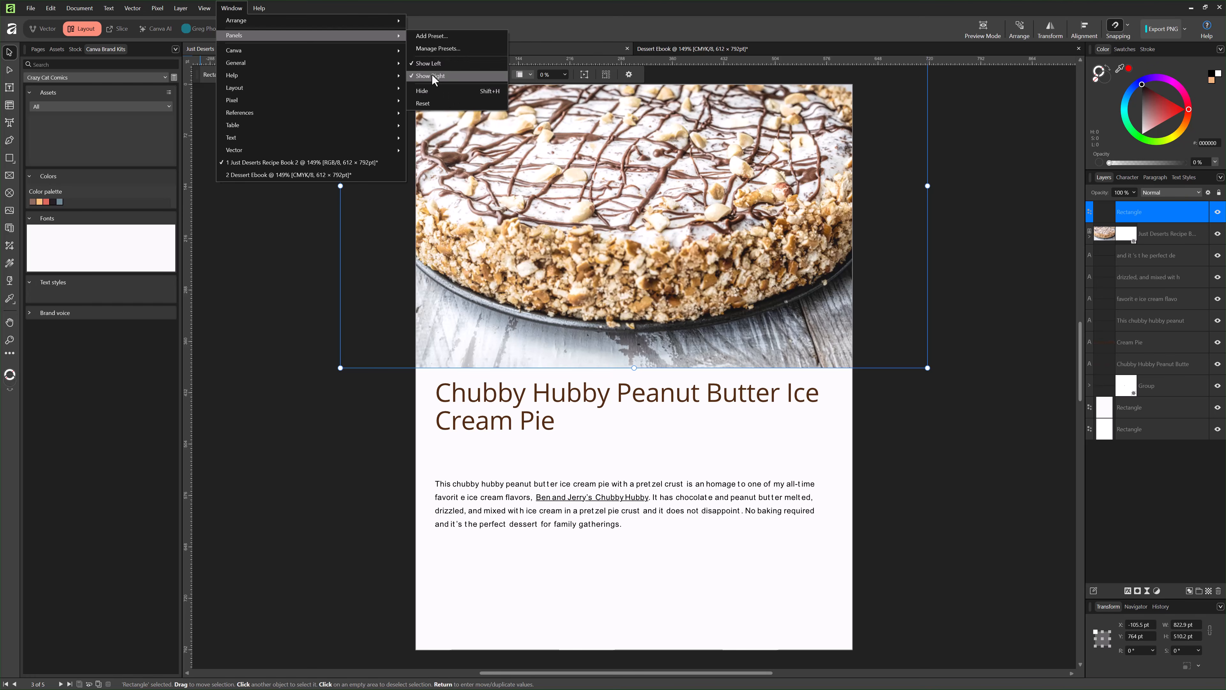
click(282, 265)
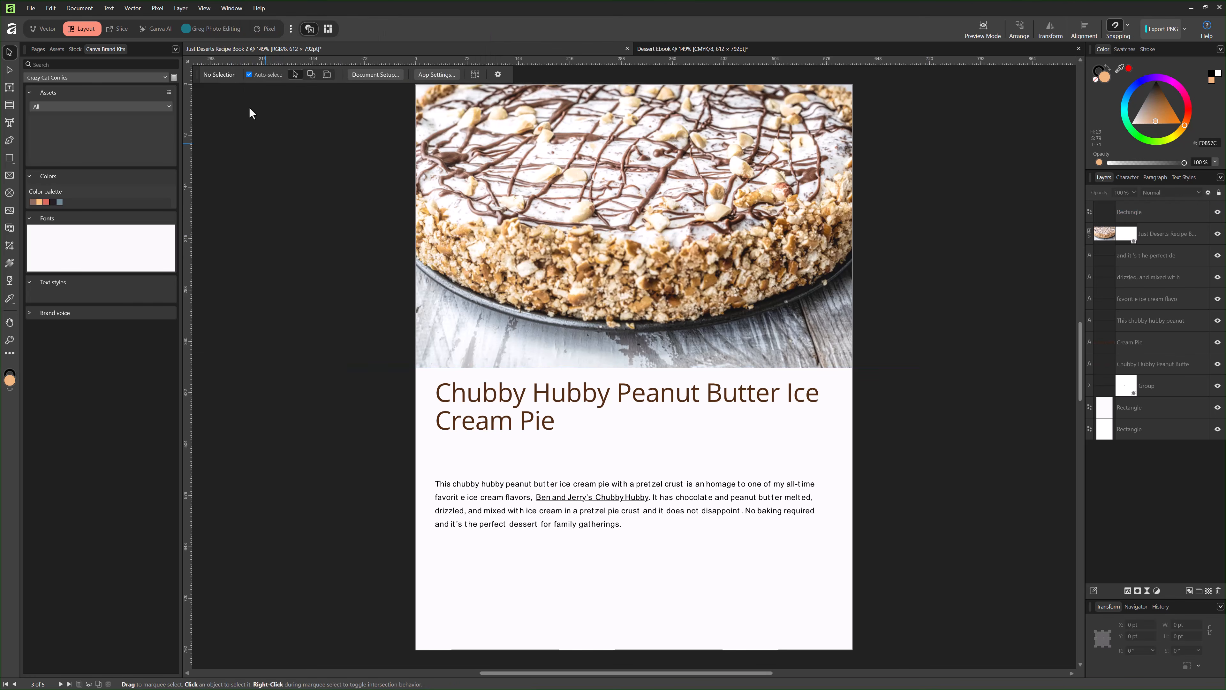
Show the Canva Brand Kits panel in the custom photo editing studio, and dock it beside the Brushes panel.
click(220, 29)
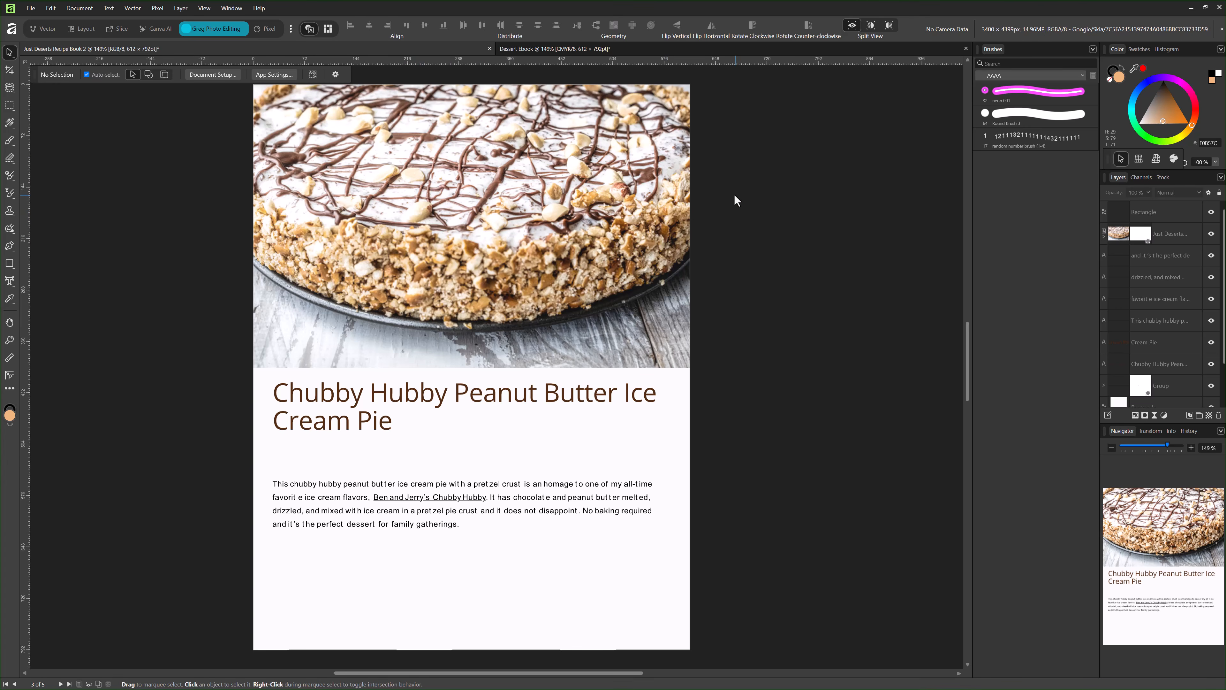
click(239, 10)
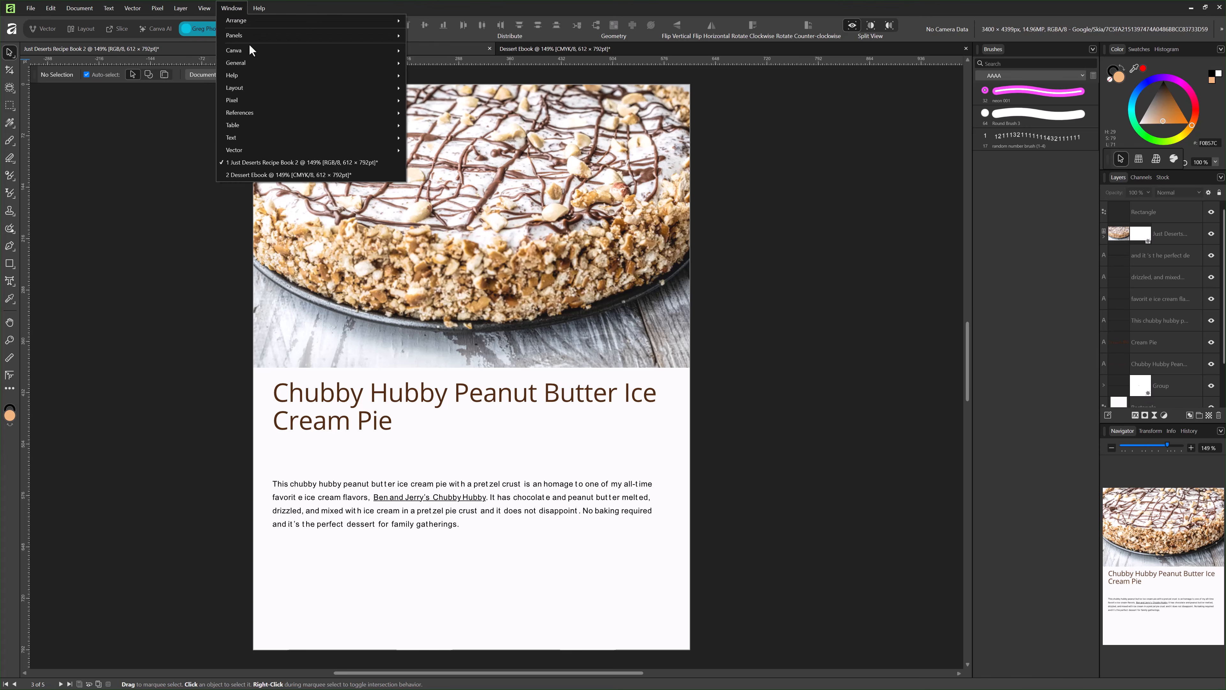
mouse_move(290, 51)
click(444, 63)
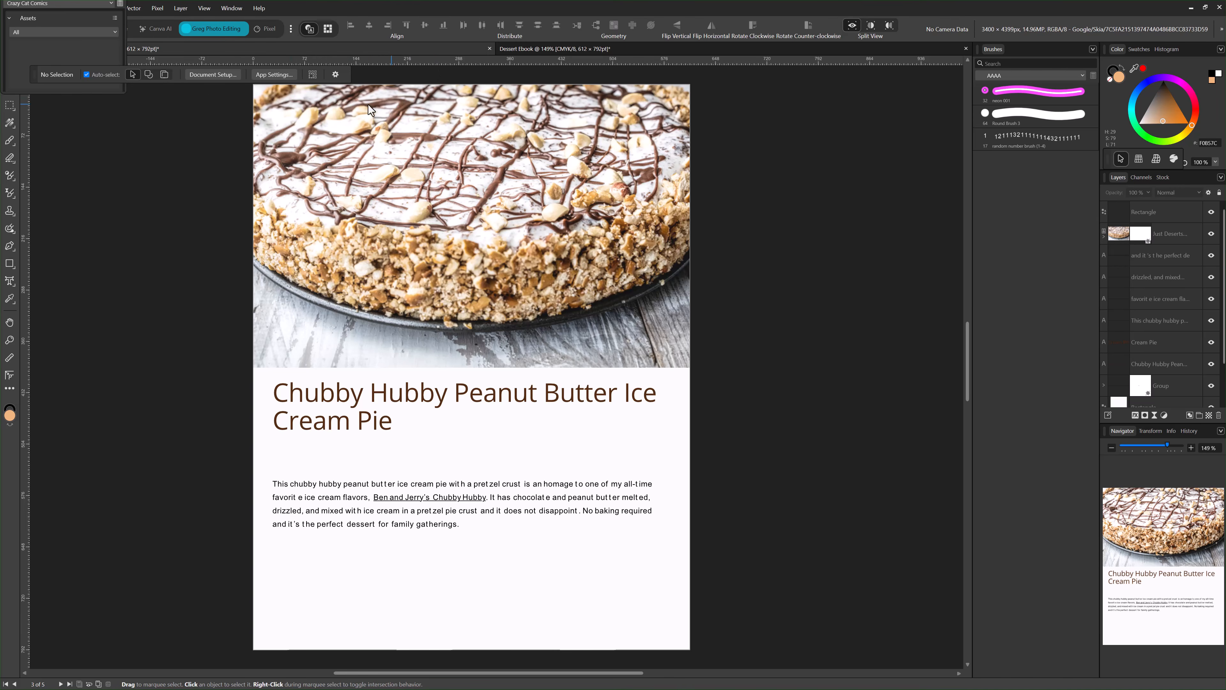
click(79, 11)
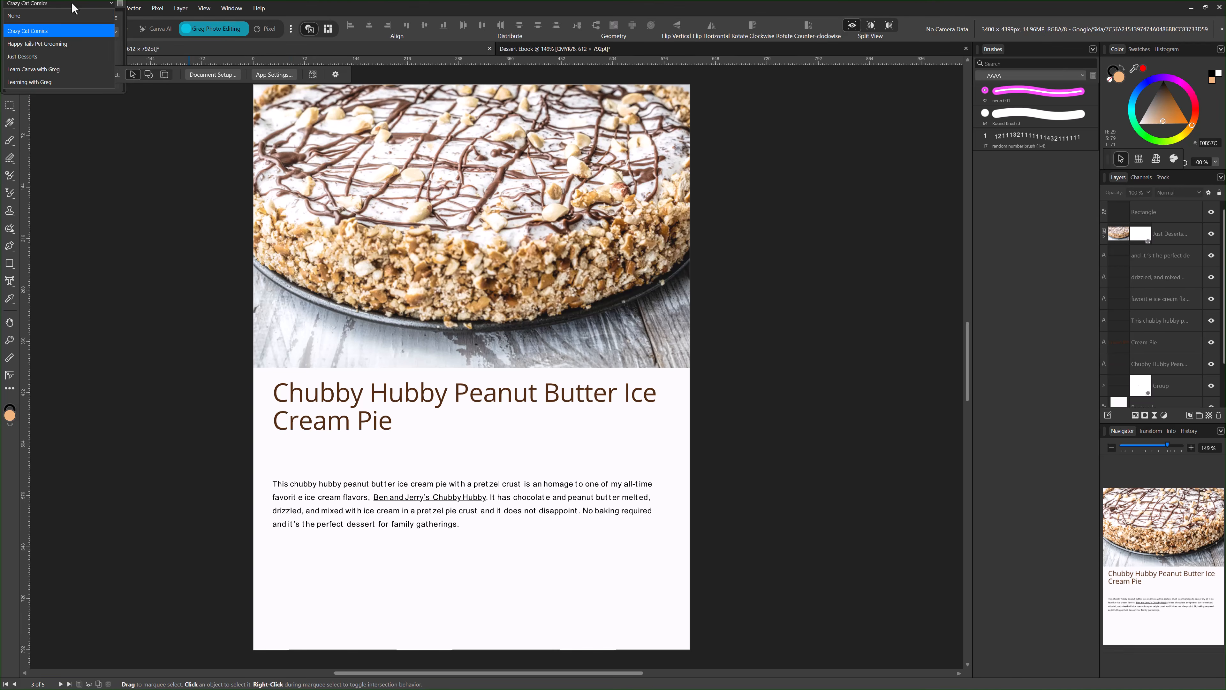
click(122, 95)
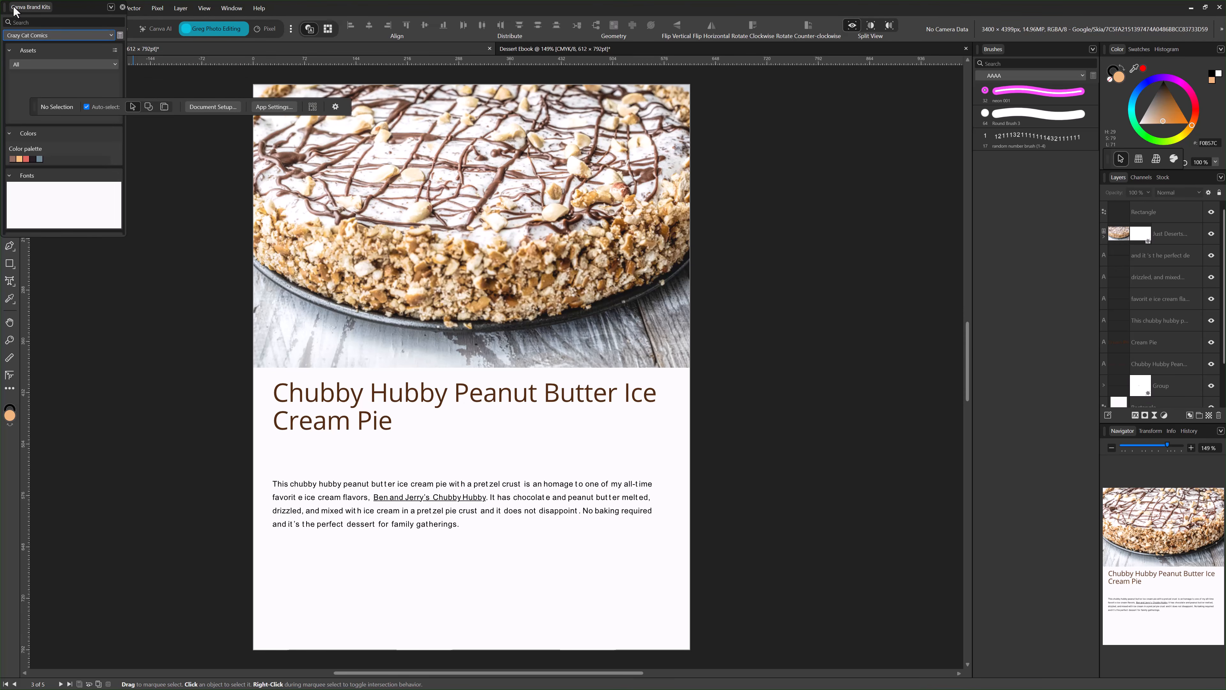
mouse_move(4, 5)
mouse_down()
mouse_move(82, 88)
mouse_move(590, 280)
mouse_move(776, 276)
mouse_move(1018, 52)
mouse_up()
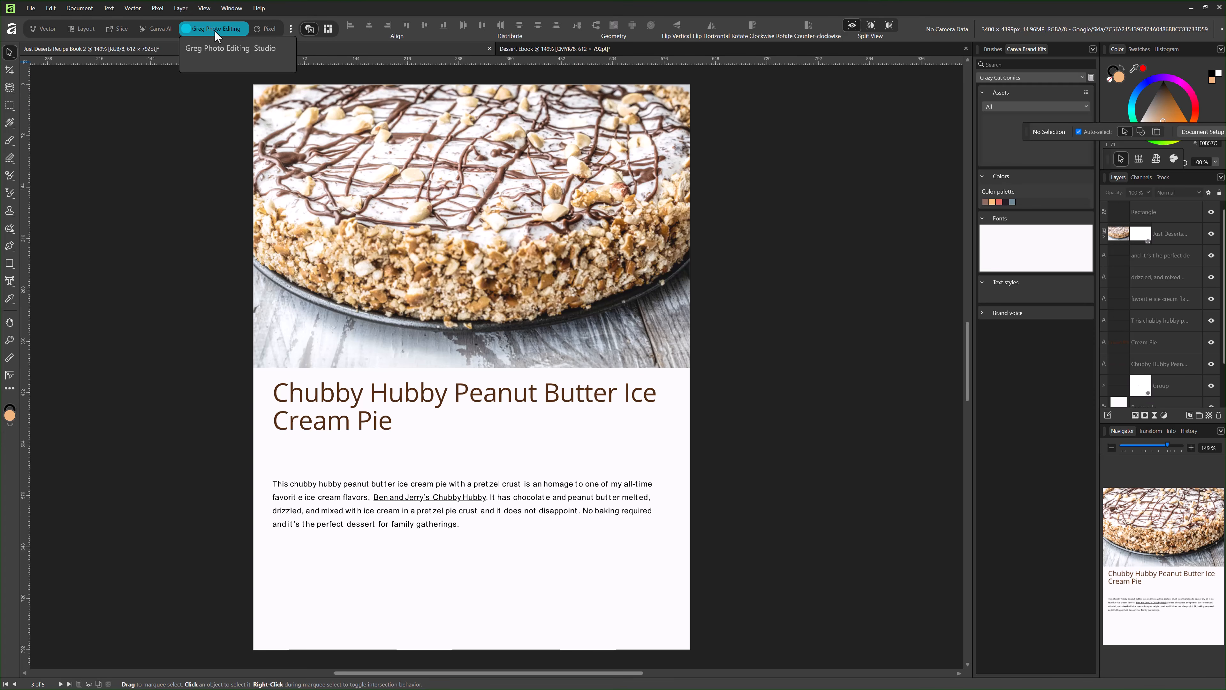
Save the current panel arrangement as a new panel preset named Canva Brand Kit.
click(232, 9)
mouse_move(246, 35)
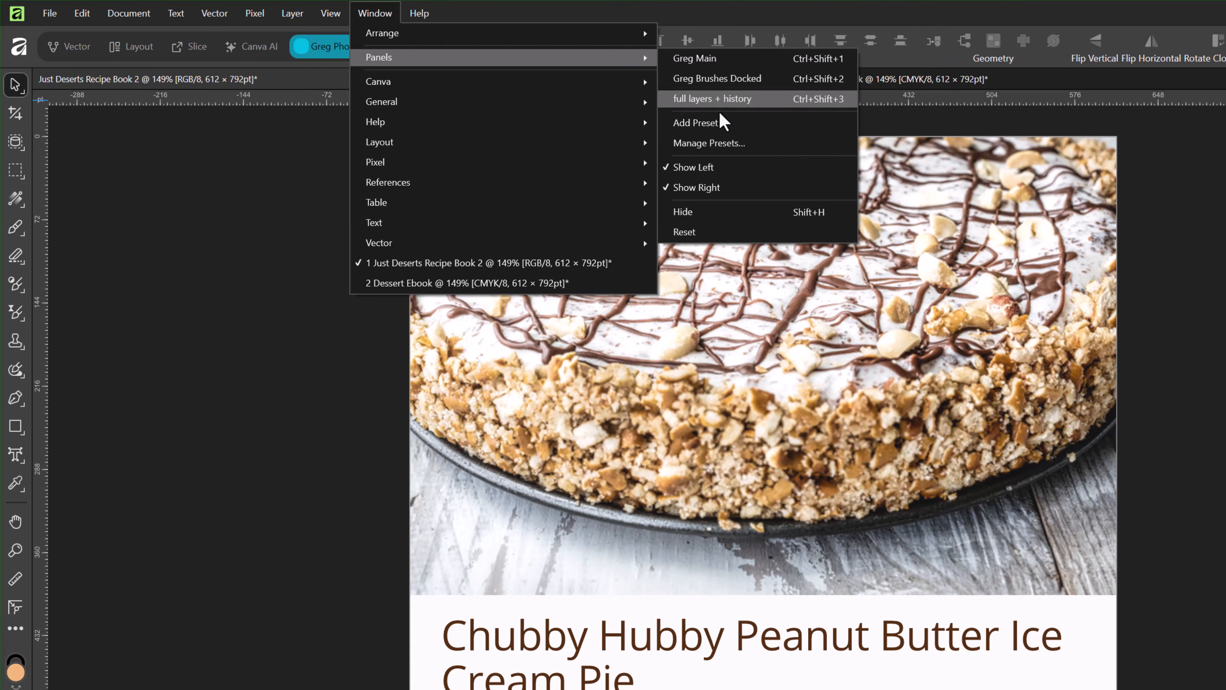
click(709, 123)
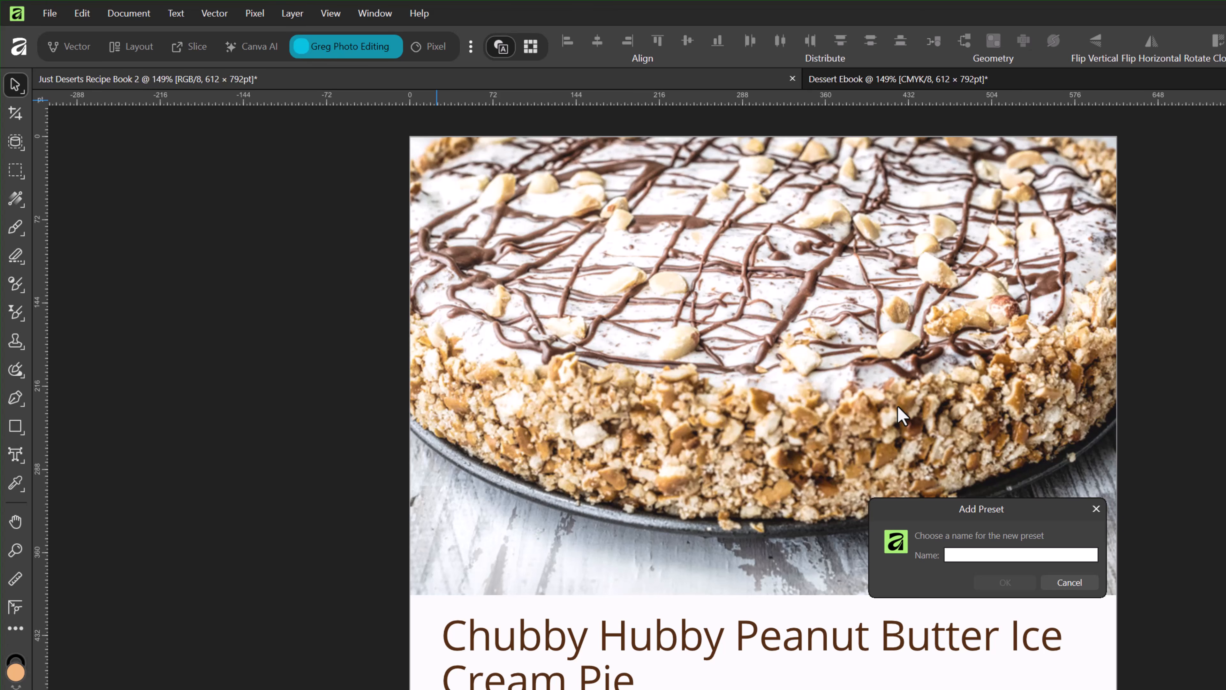
text(Canva Brand Kit)
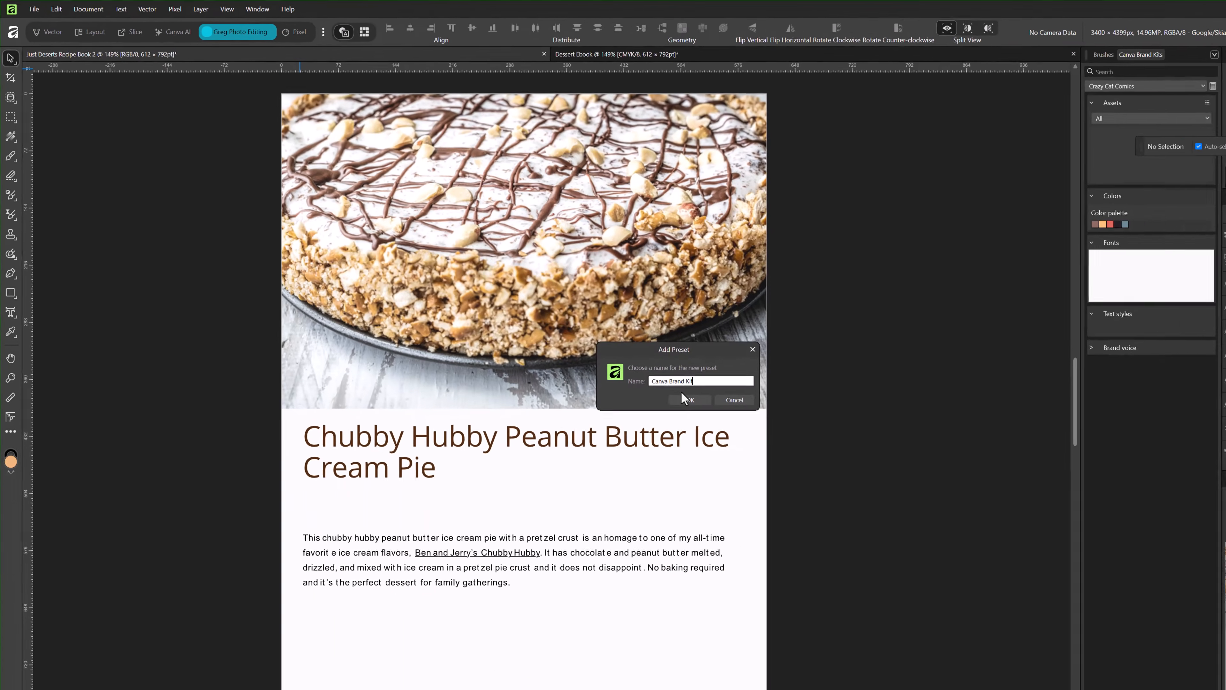
click(975, 564)
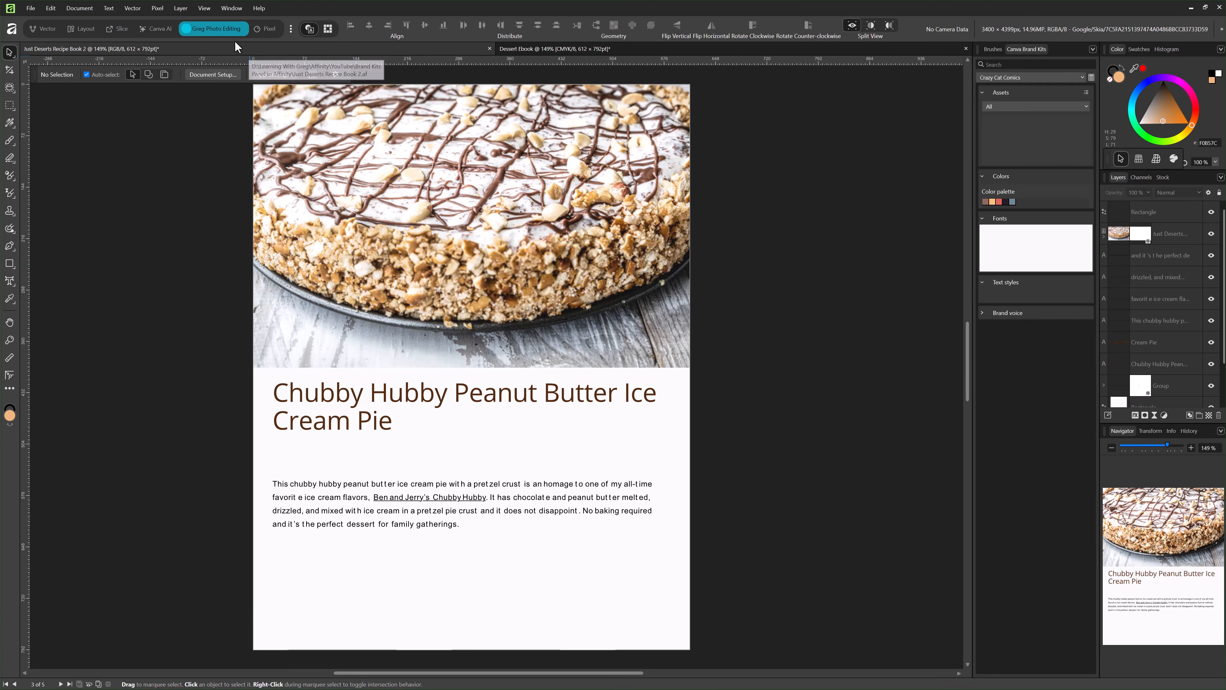
Revert the custom photo editing studio to its saved layout, and apply the Canva Brand Kit panel preset to it.
right_click(222, 31)
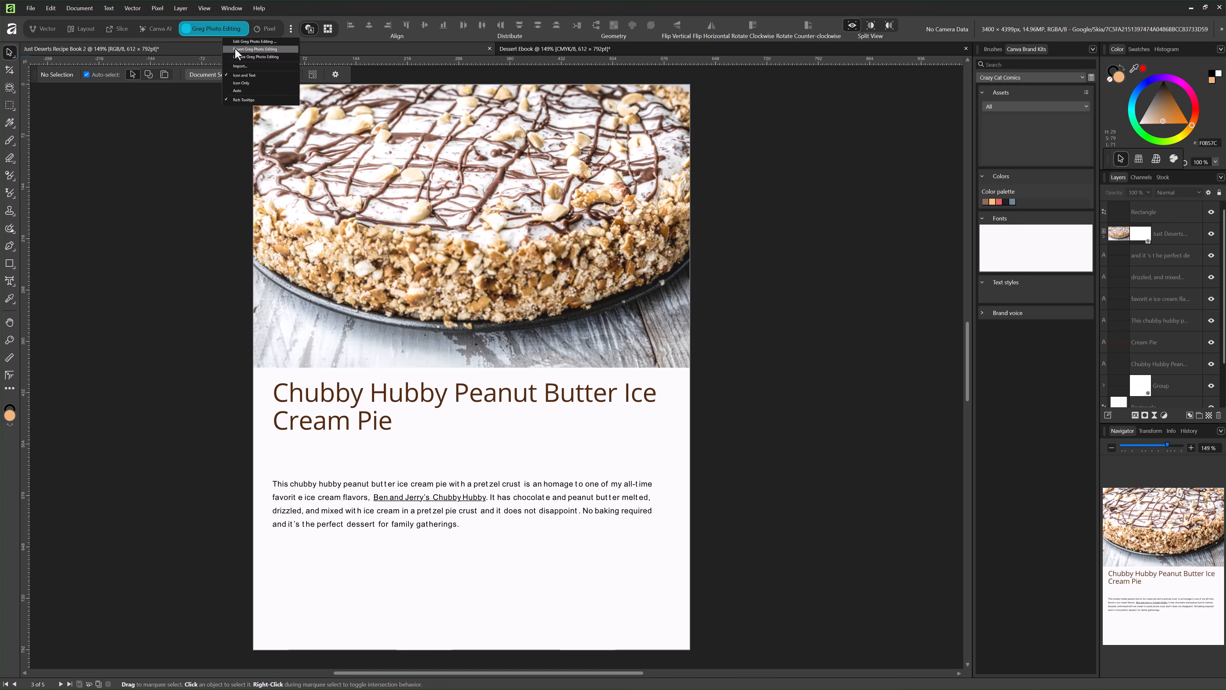
click(235, 49)
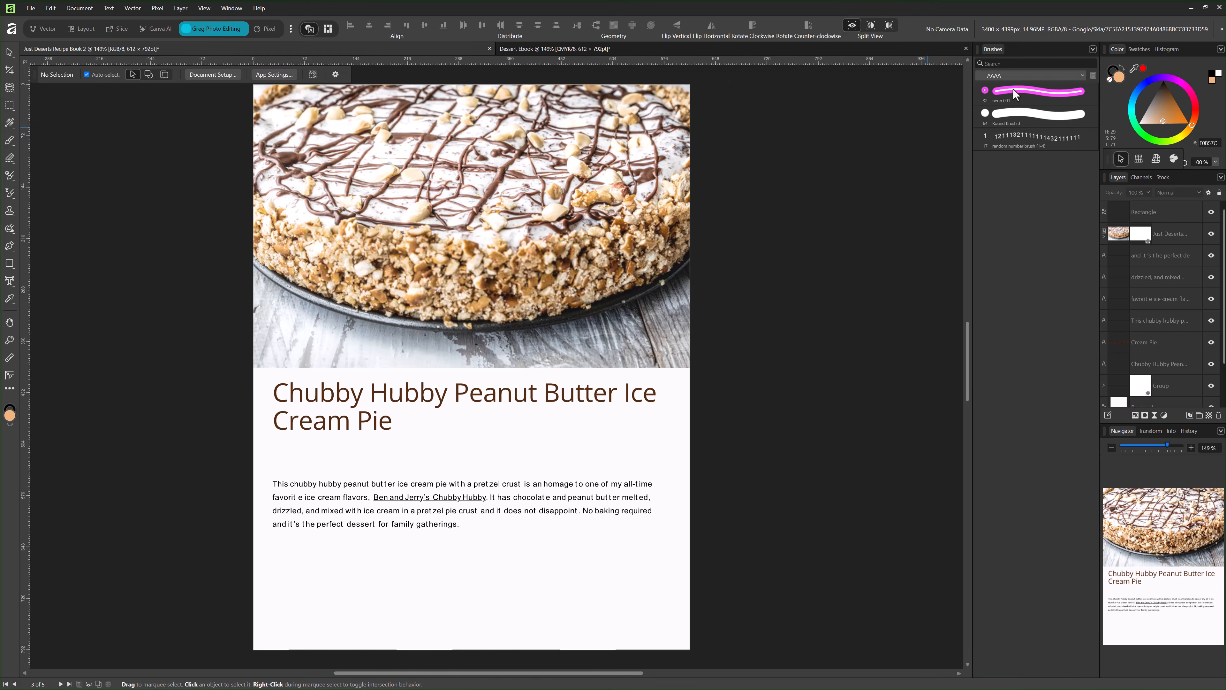
click(231, 8)
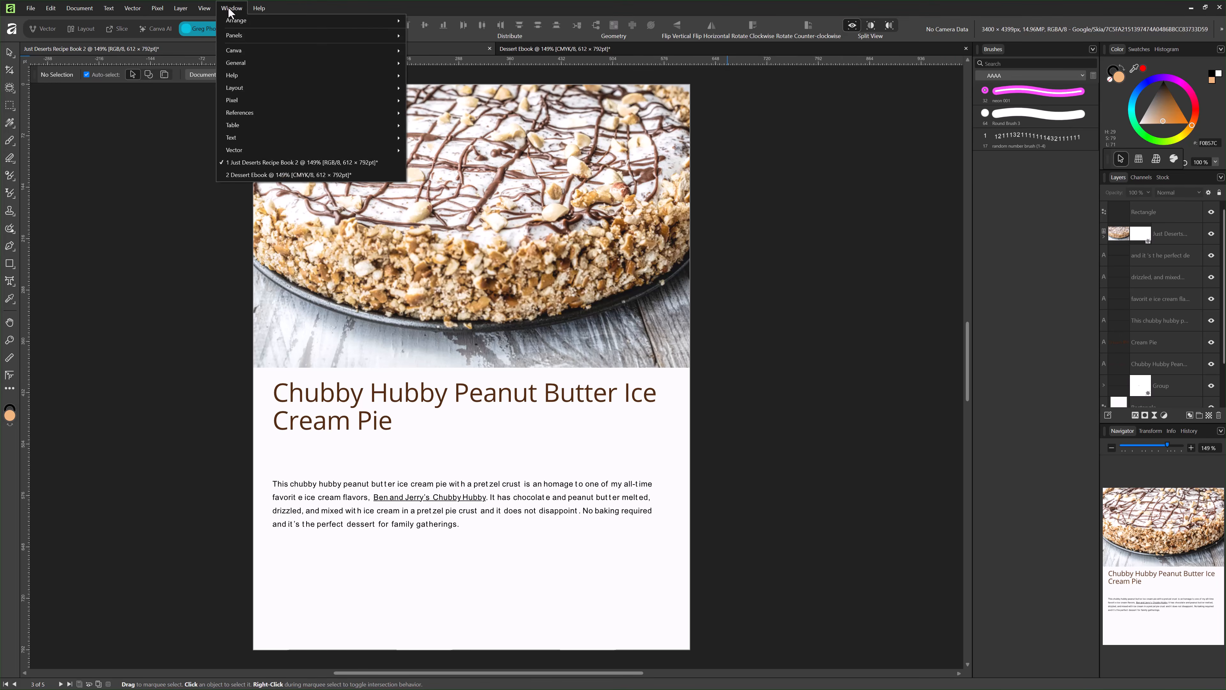
mouse_move(243, 38)
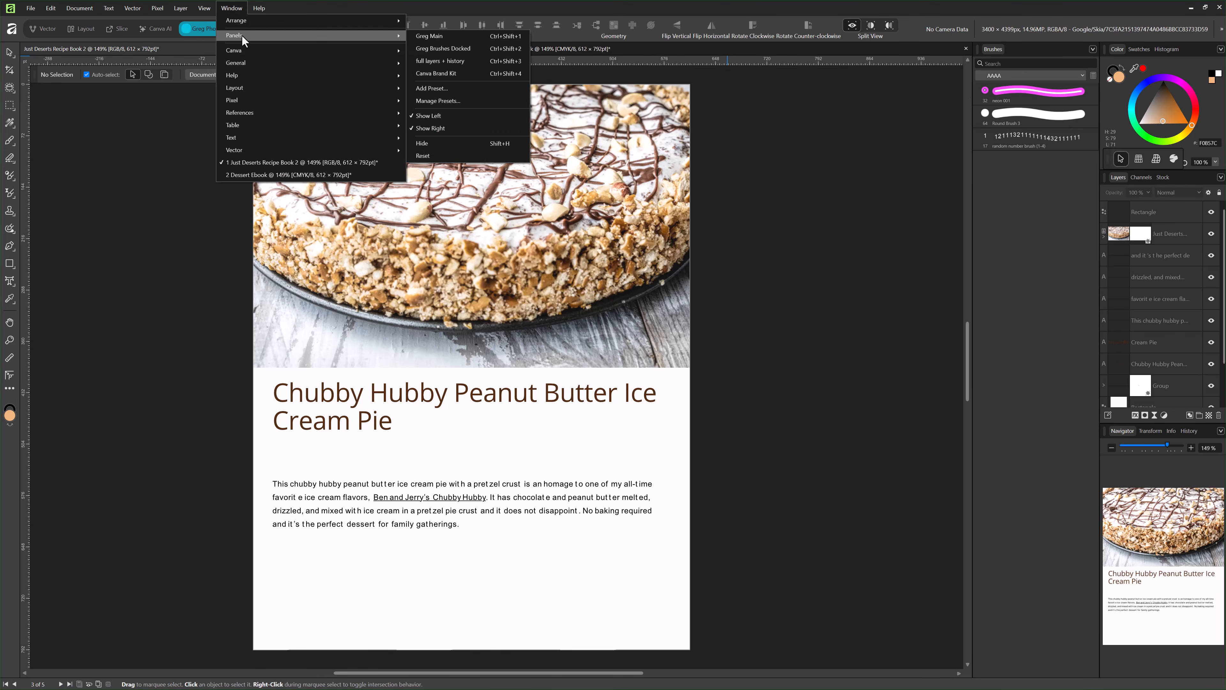
click(442, 73)
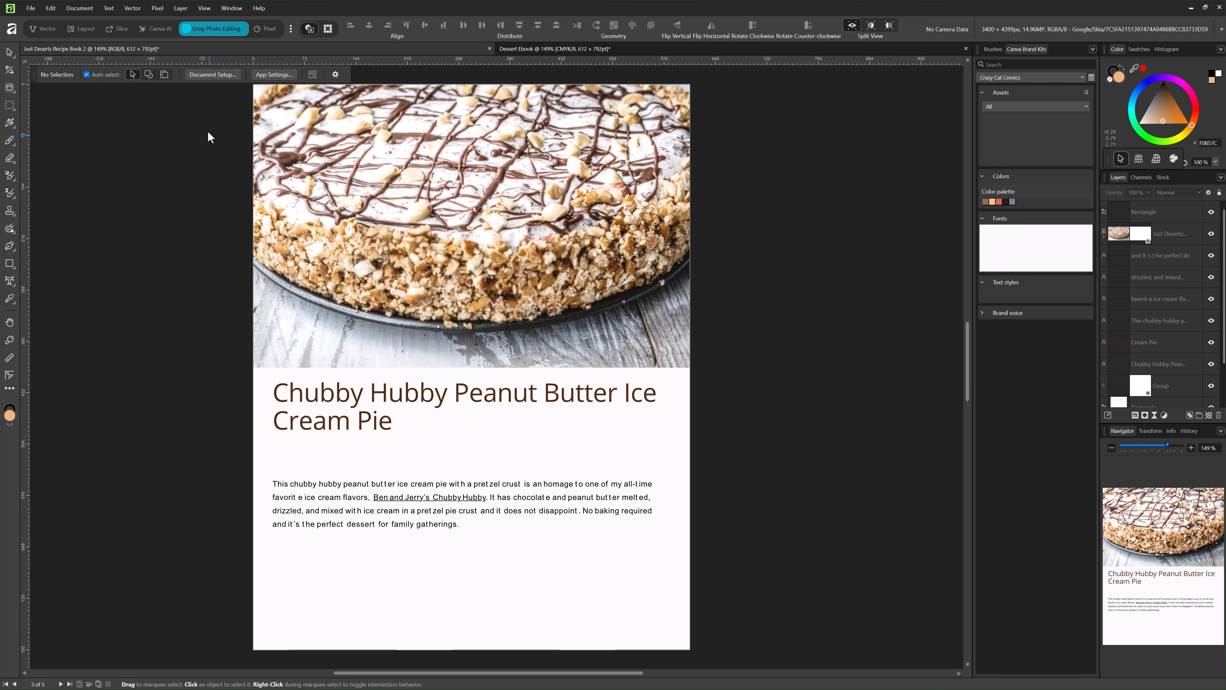
Switch to the Layout studio and open page 1 of the recipe book.
click(86, 30)
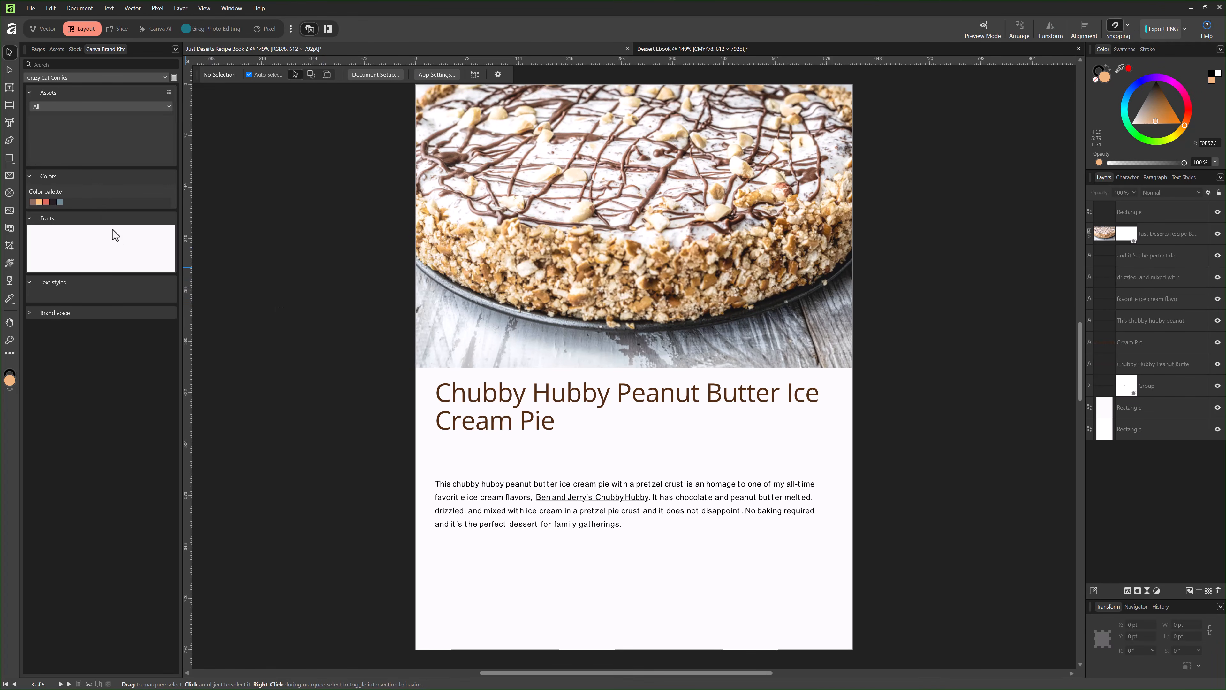
click(38, 49)
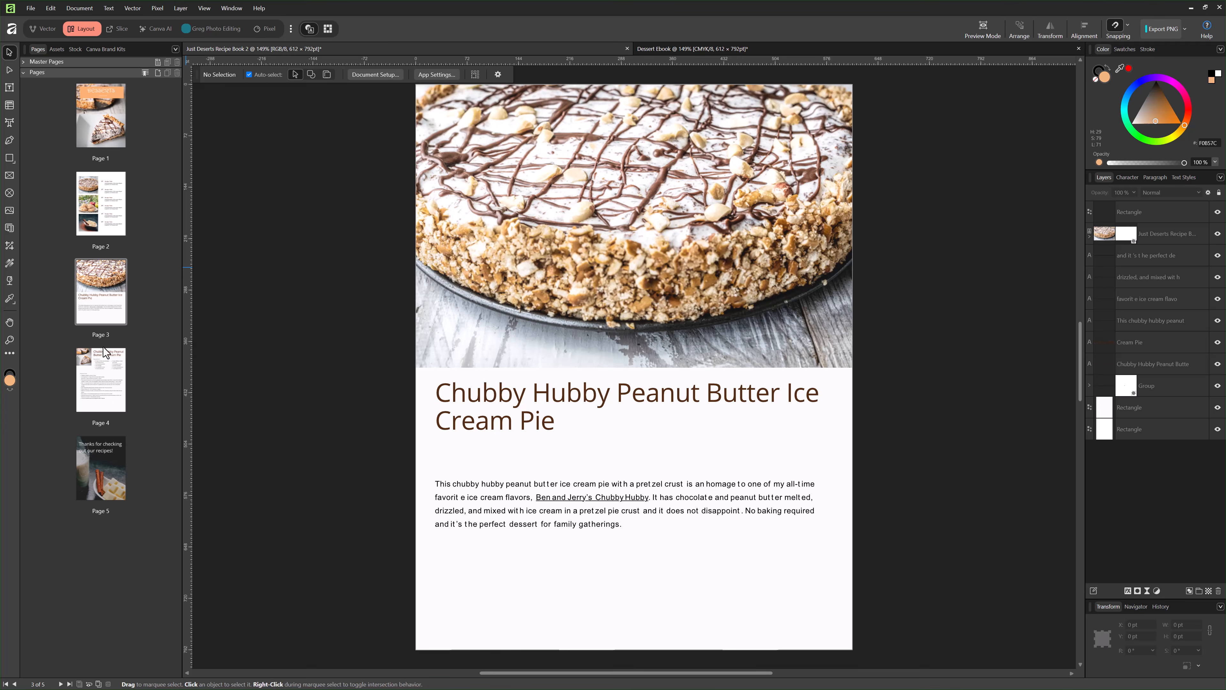
click(96, 220)
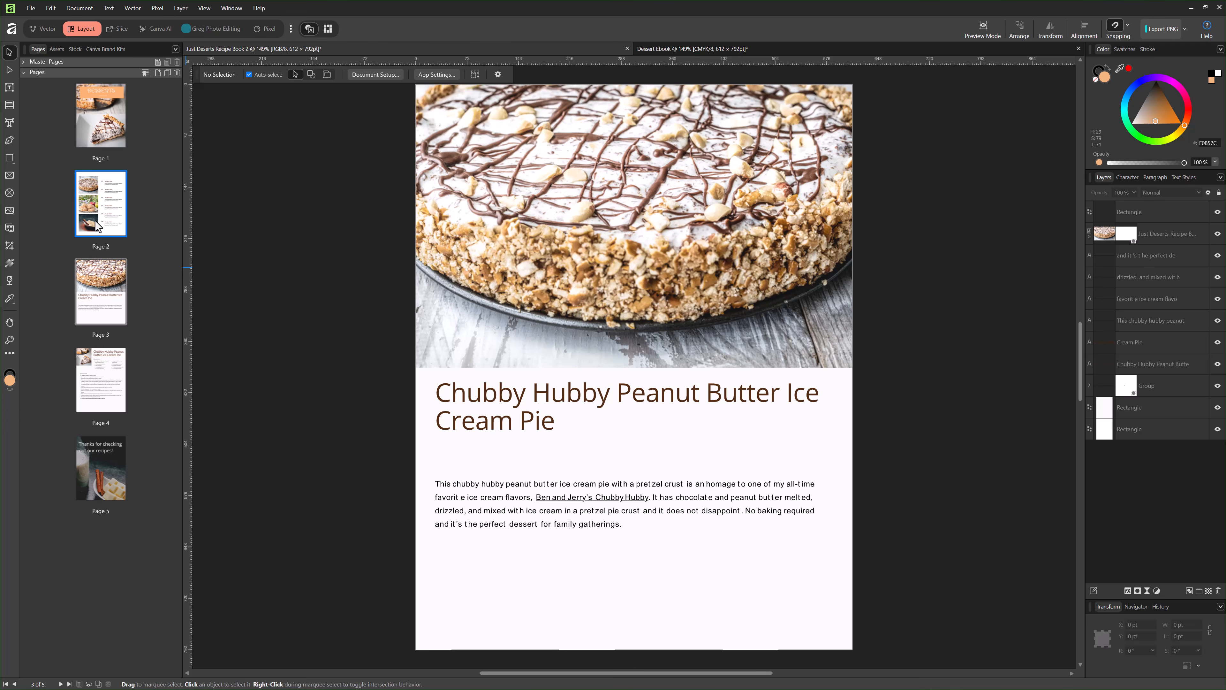
click(81, 126)
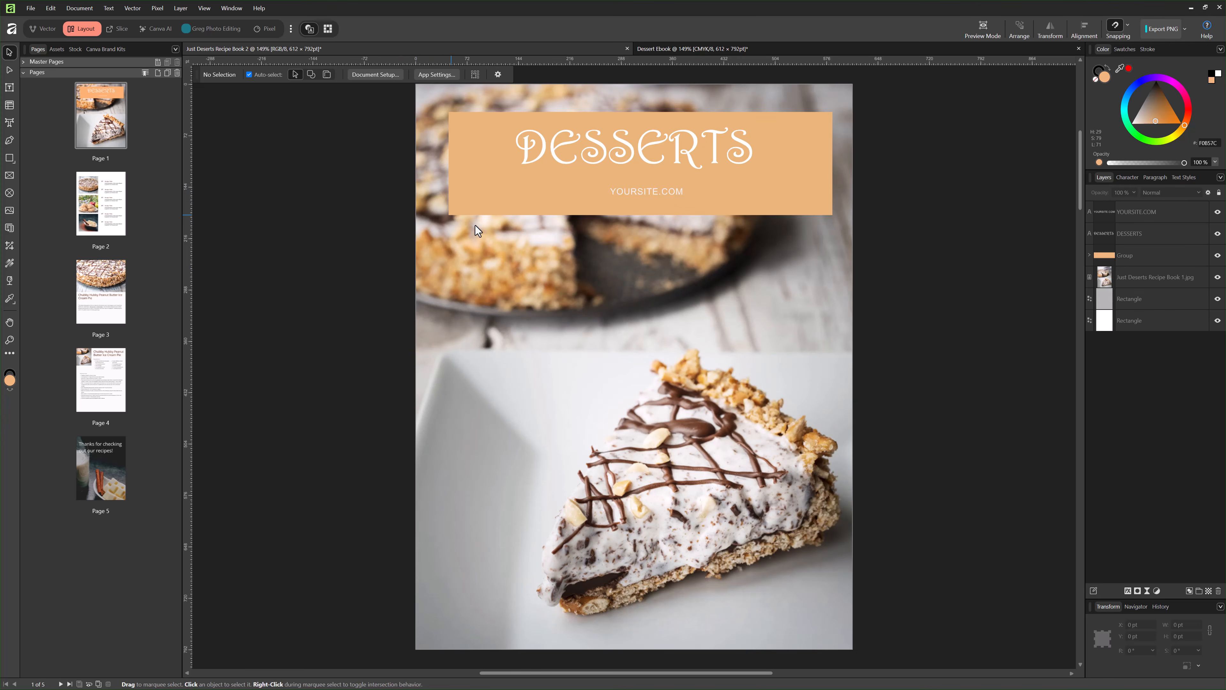
Recolour the cover's banner behind the DESSERTS title with the brown swatch from the Crazy Cat Comics brand kit.
click(108, 49)
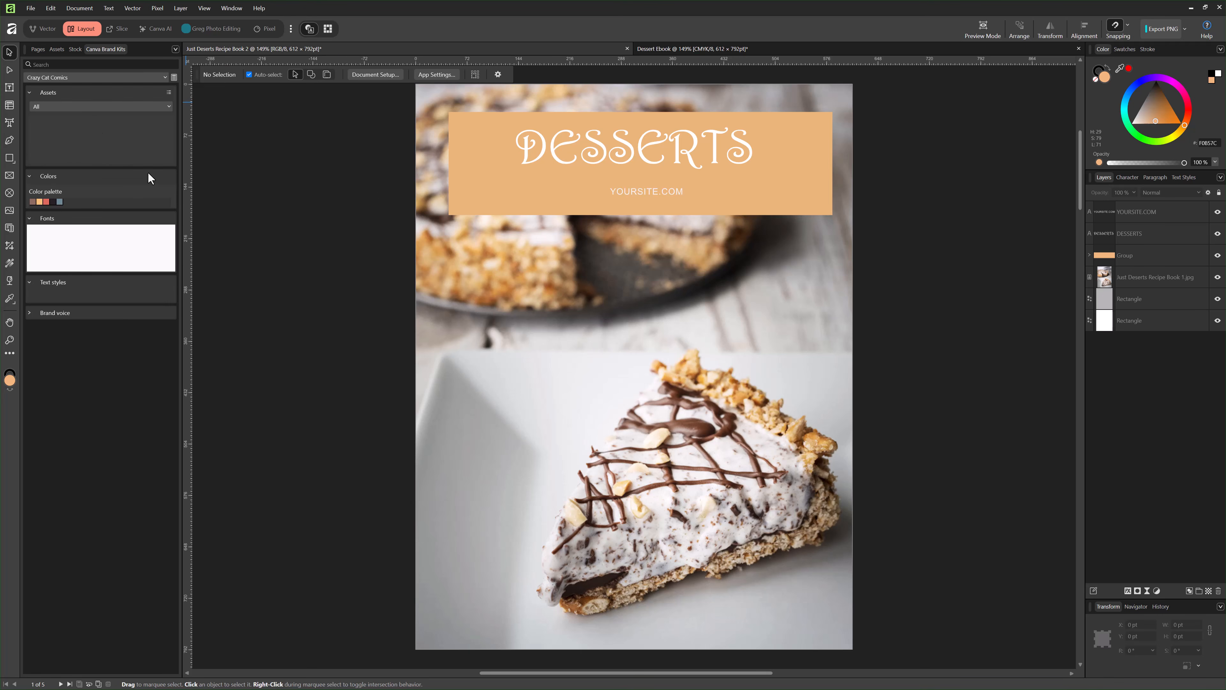
click(467, 201)
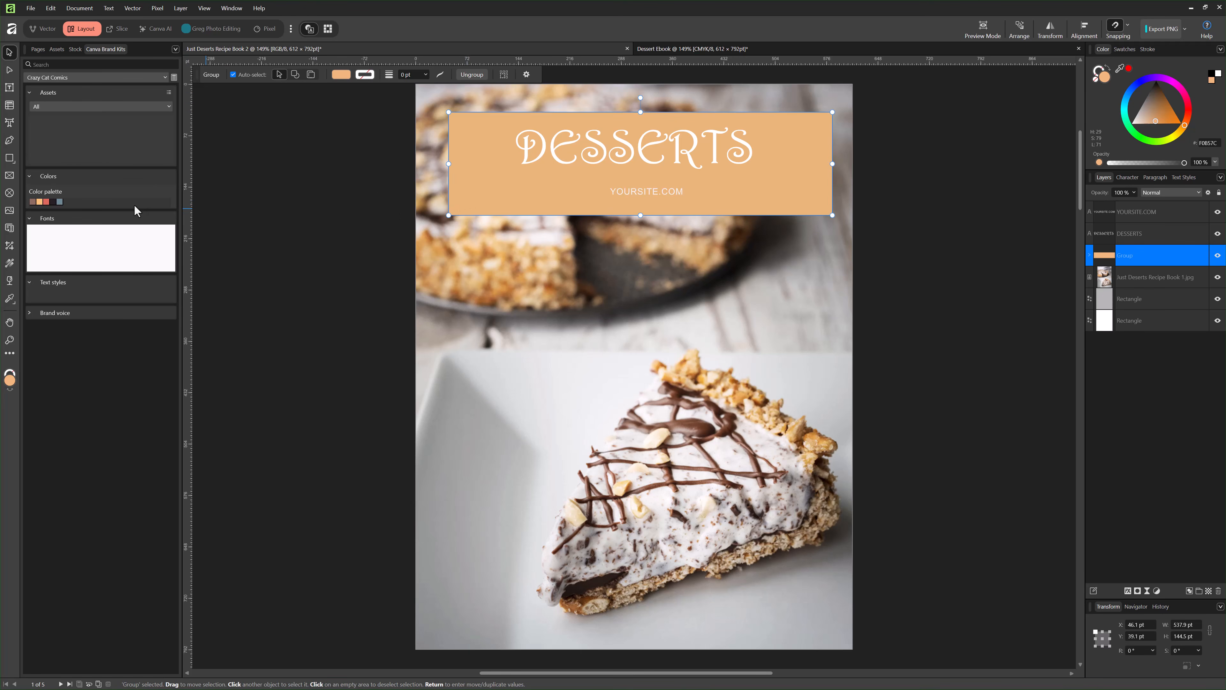
click(54, 201)
click(39, 202)
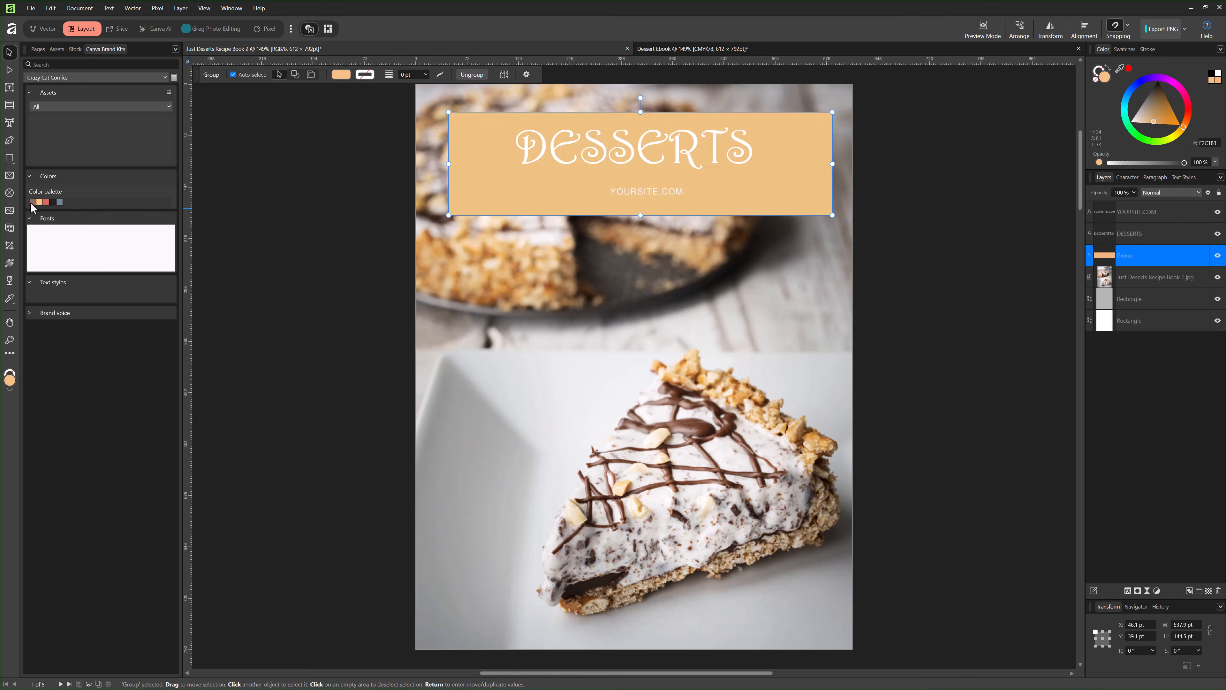
click(32, 201)
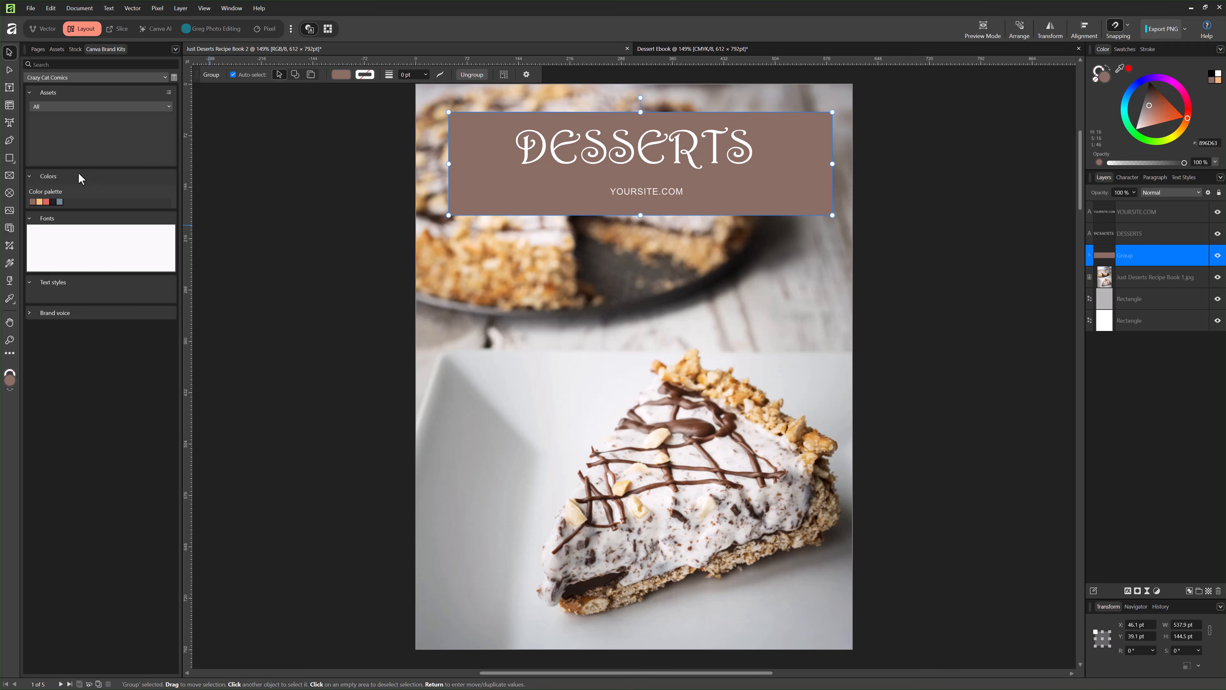
Choose the Just Desserts brand kit and recolour the cover banner with the pink swatch from its logo version 1 colours.
click(28, 220)
click(30, 218)
click(68, 77)
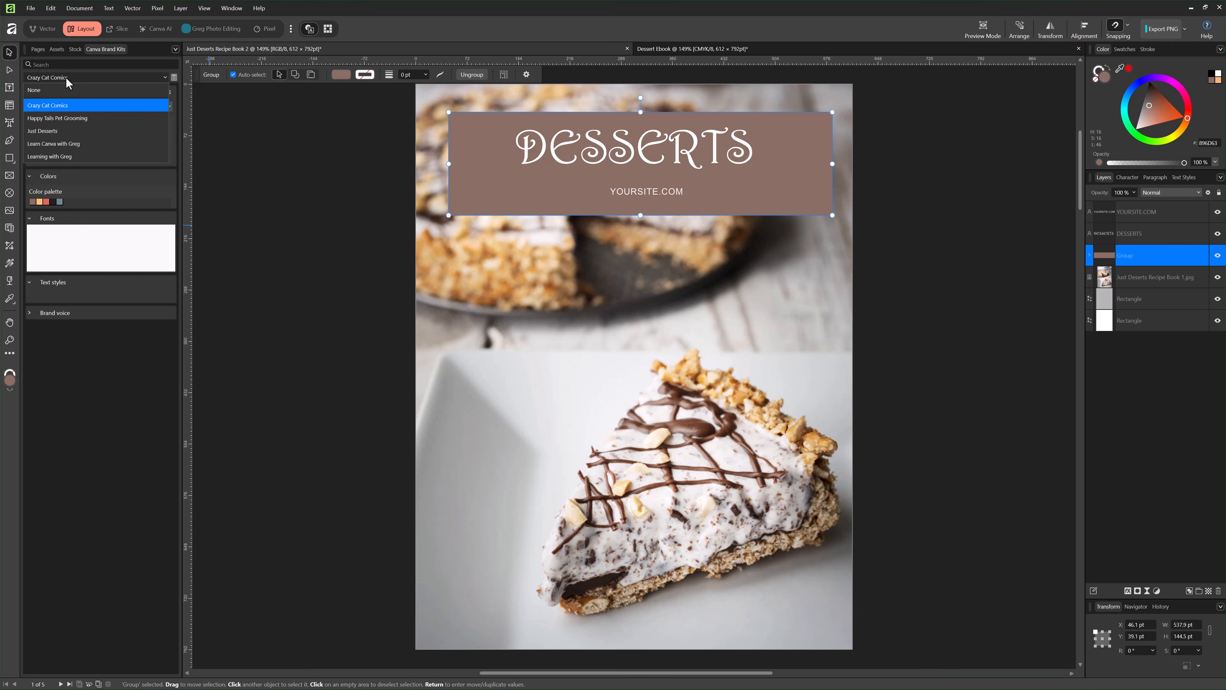
click(51, 132)
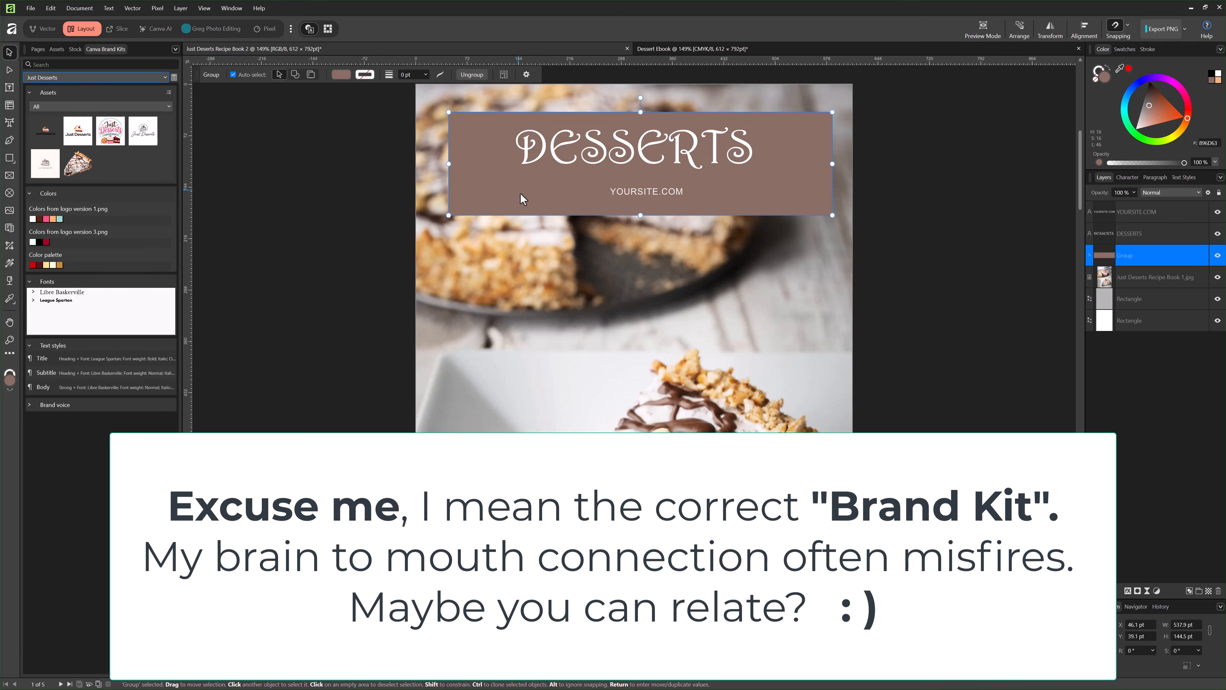
click(46, 220)
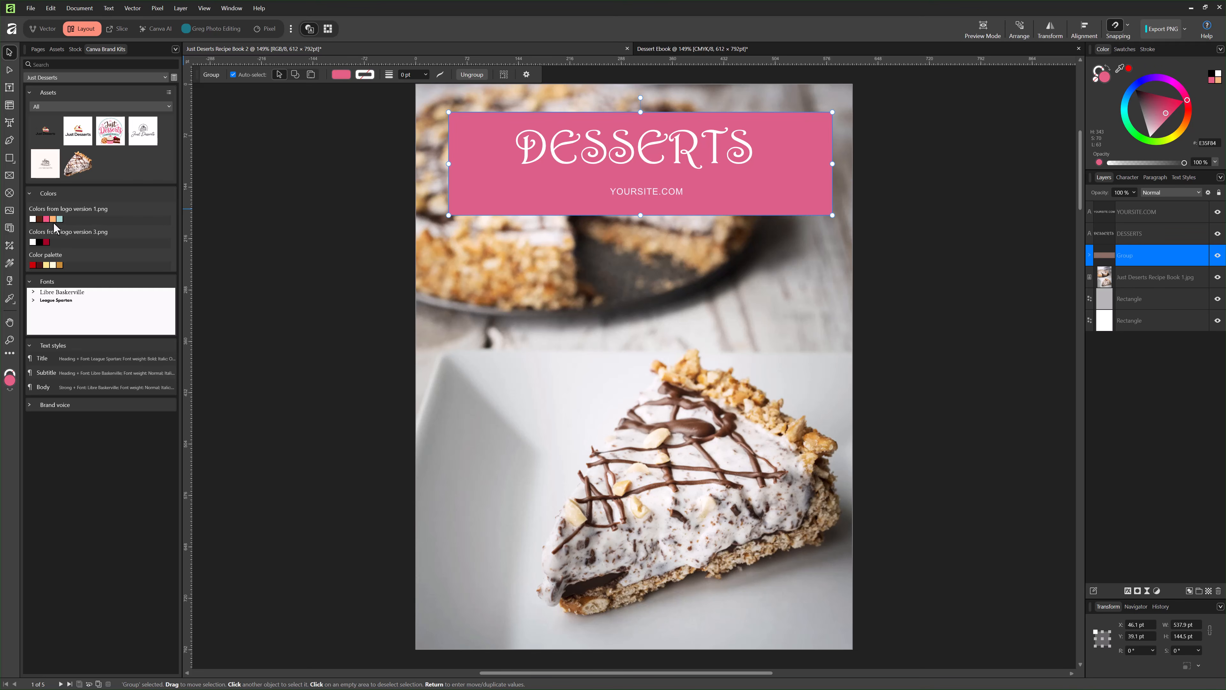
click(53, 221)
click(46, 219)
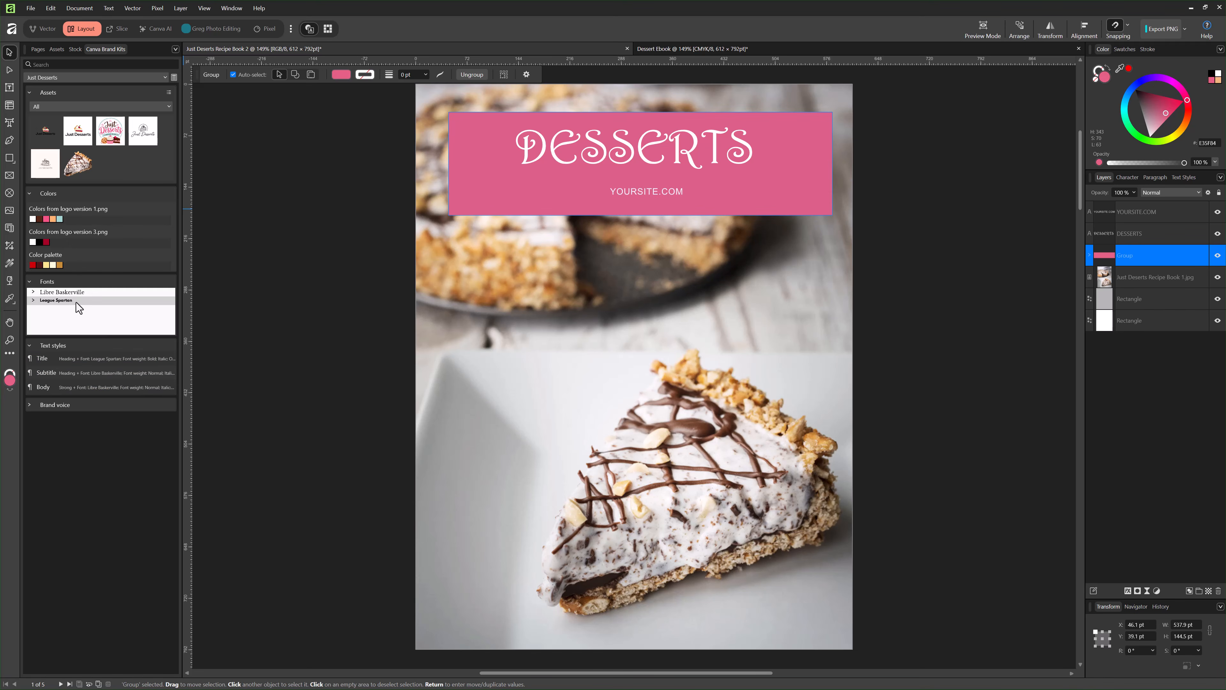
Set the DESSERTS cover title to the brand kit's League Spartan font.
click(579, 159)
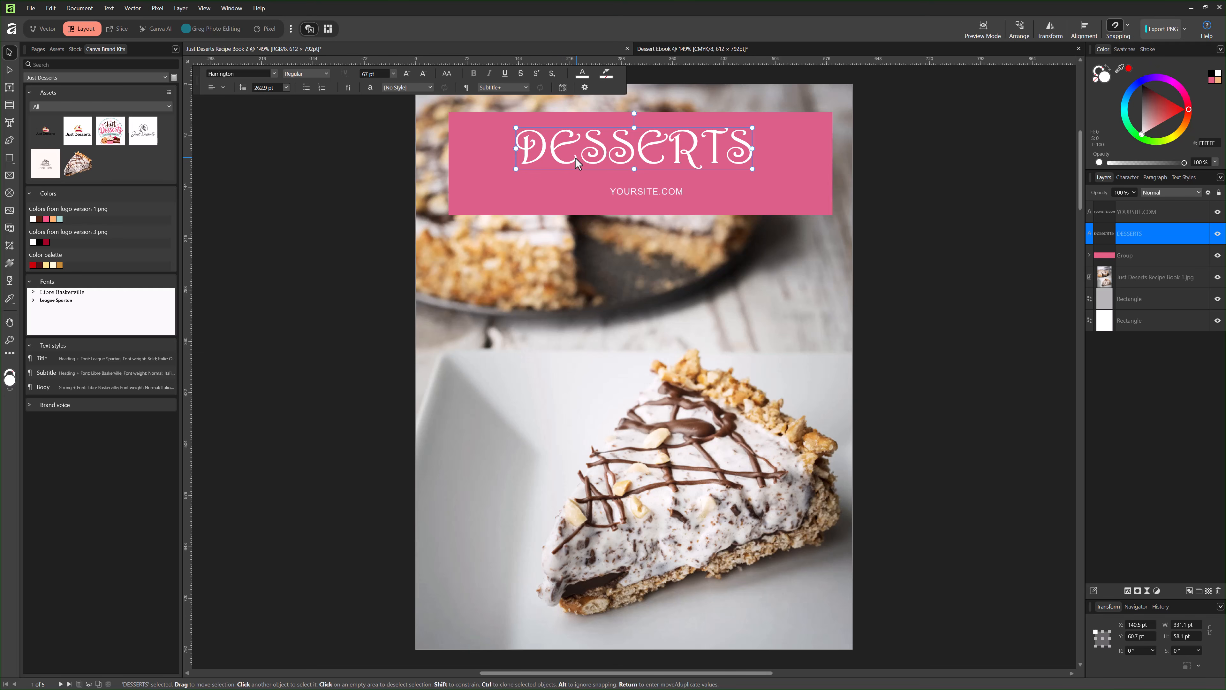
click(49, 300)
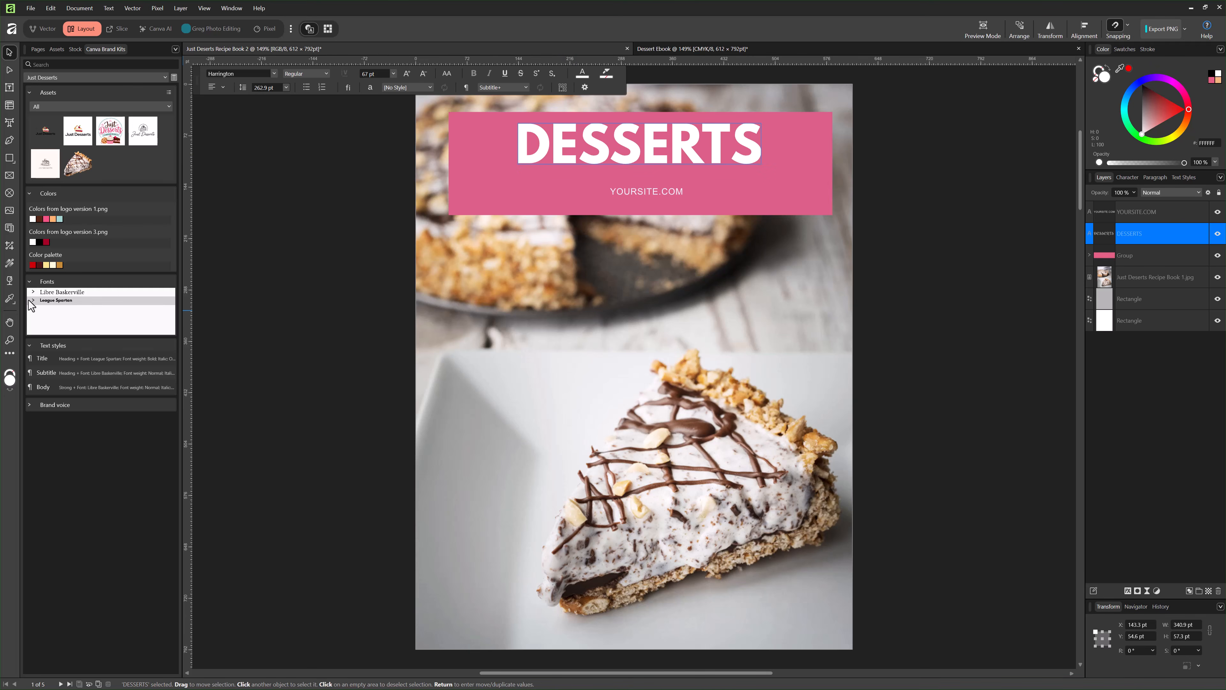
click(48, 302)
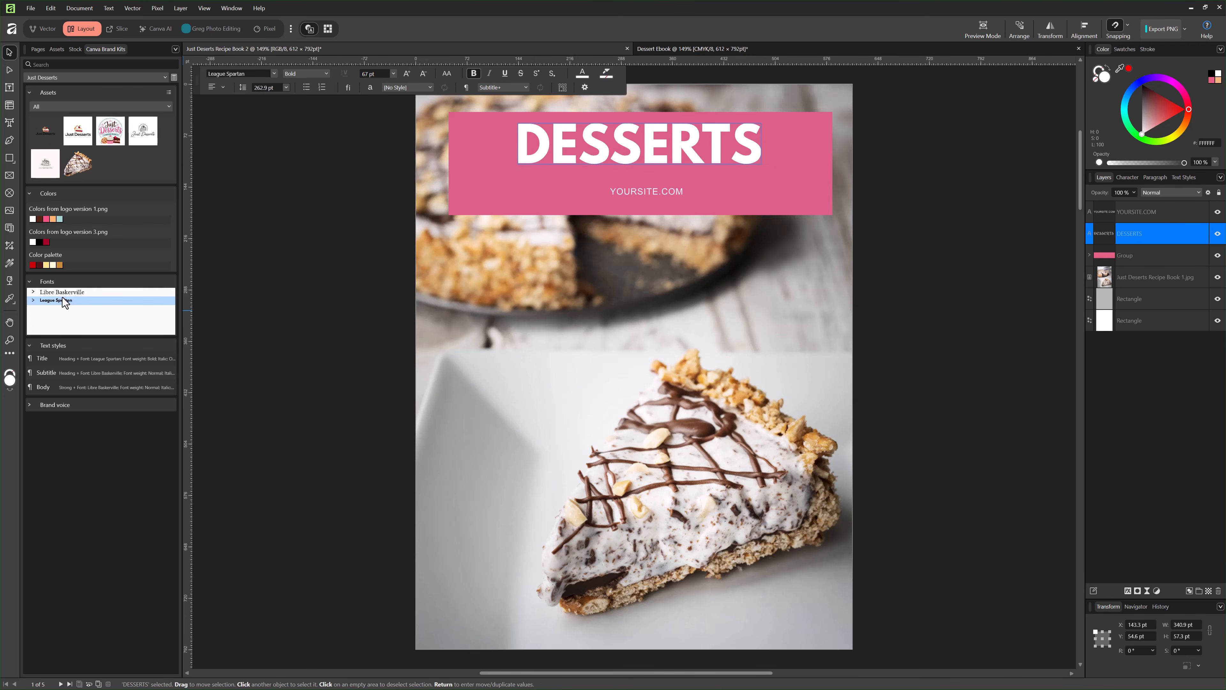
Set the YOURSITE.COM line on the cover to the brand kit's Libre Baskerville font in Italic.
click(627, 192)
click(104, 293)
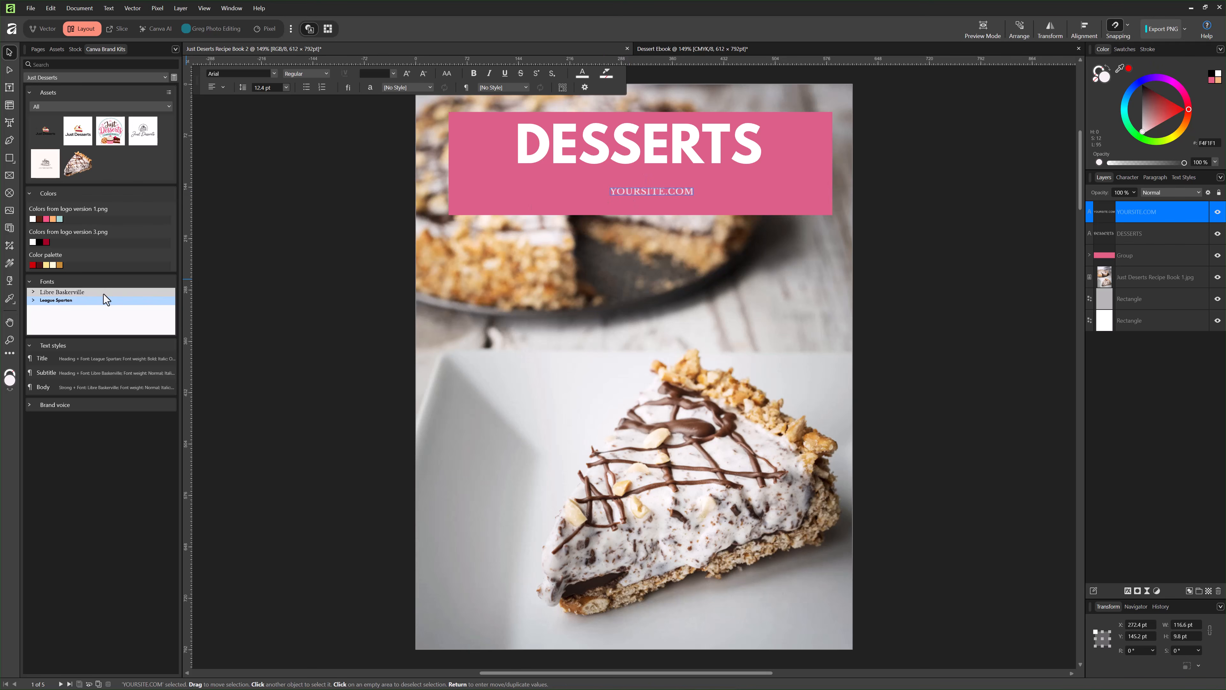
click(33, 292)
click(57, 309)
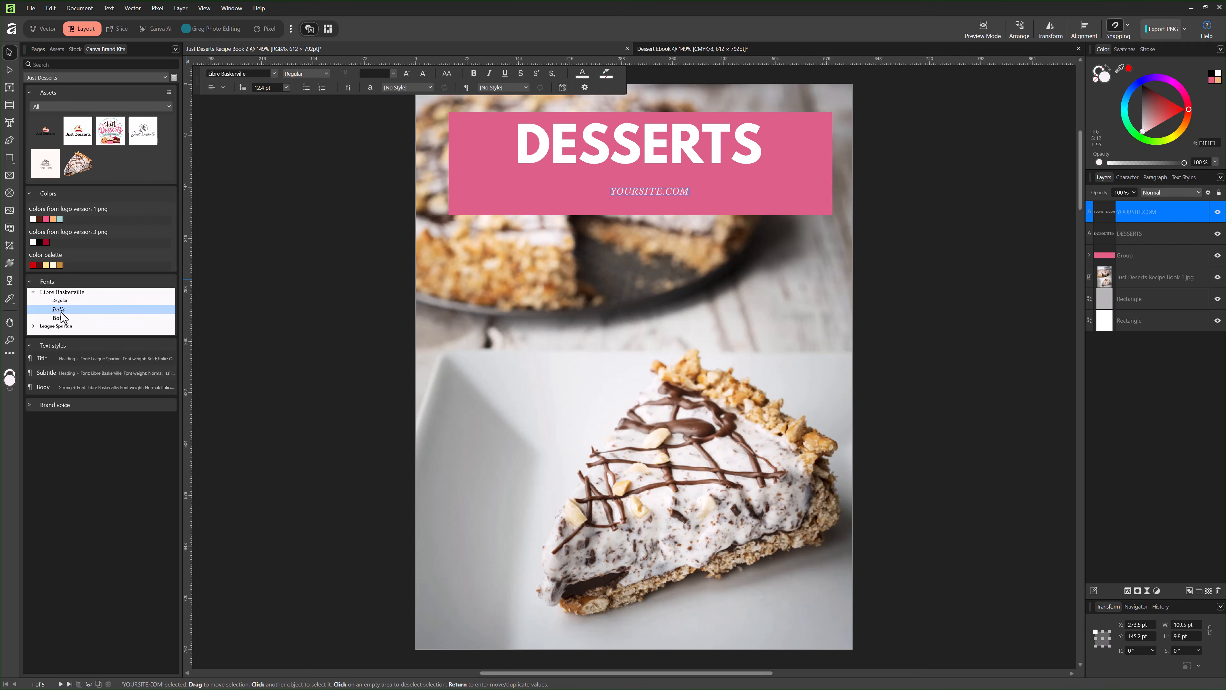
click(61, 317)
click(61, 313)
Open page 3 of the recipe book, and add a new master page to the document.
click(37, 50)
click(99, 281)
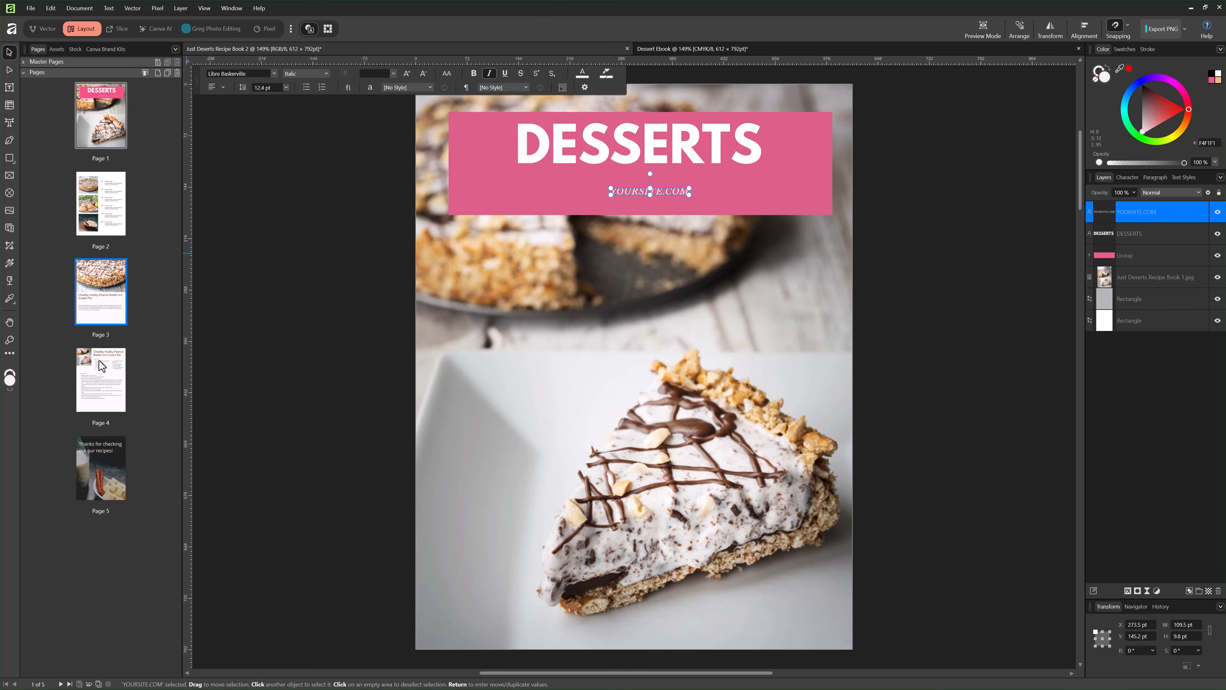
double_click(99, 309)
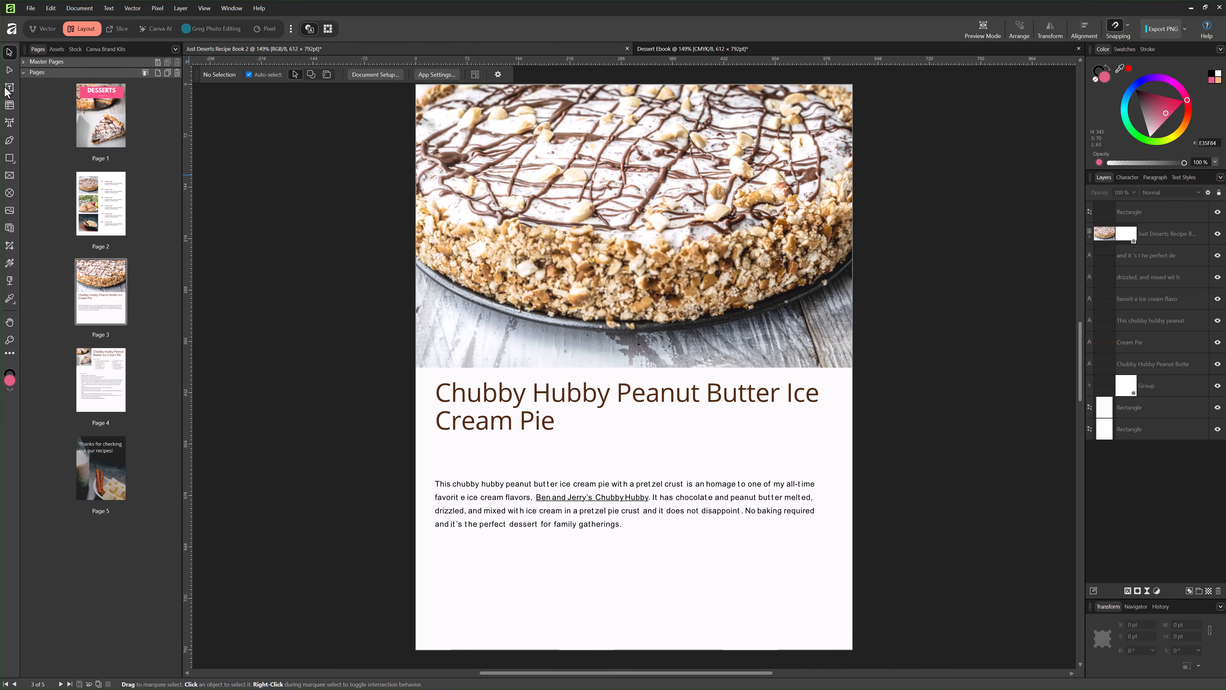
click(23, 62)
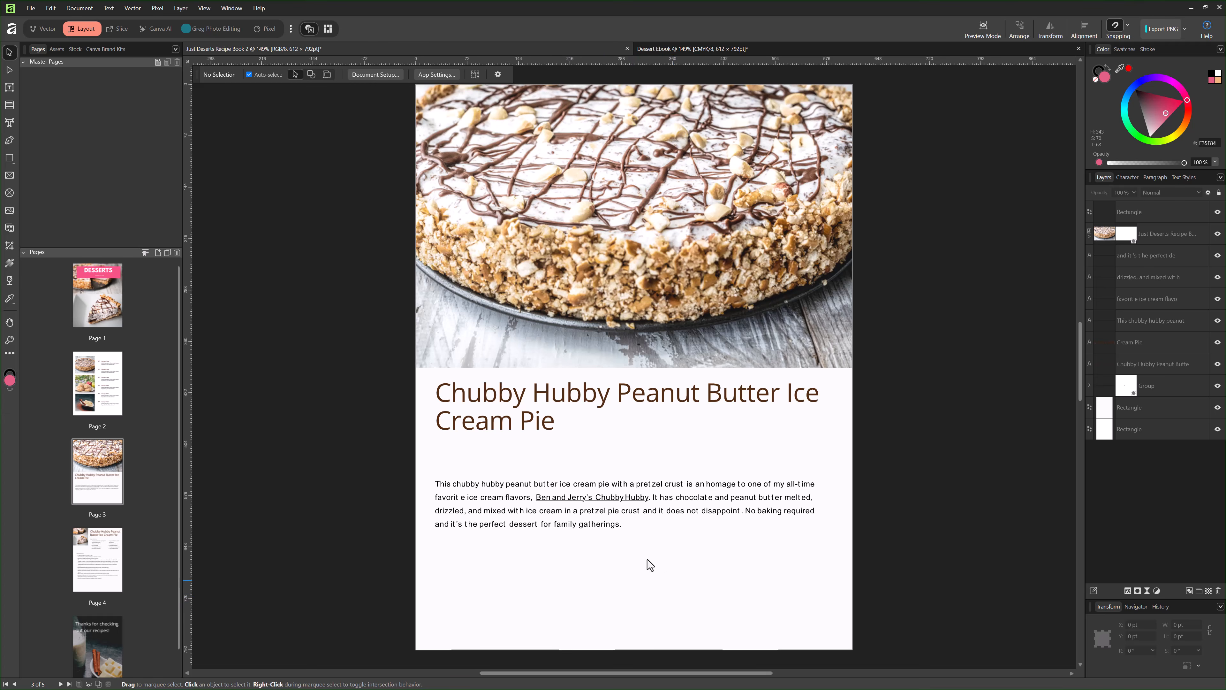
click(156, 63)
click(754, 488)
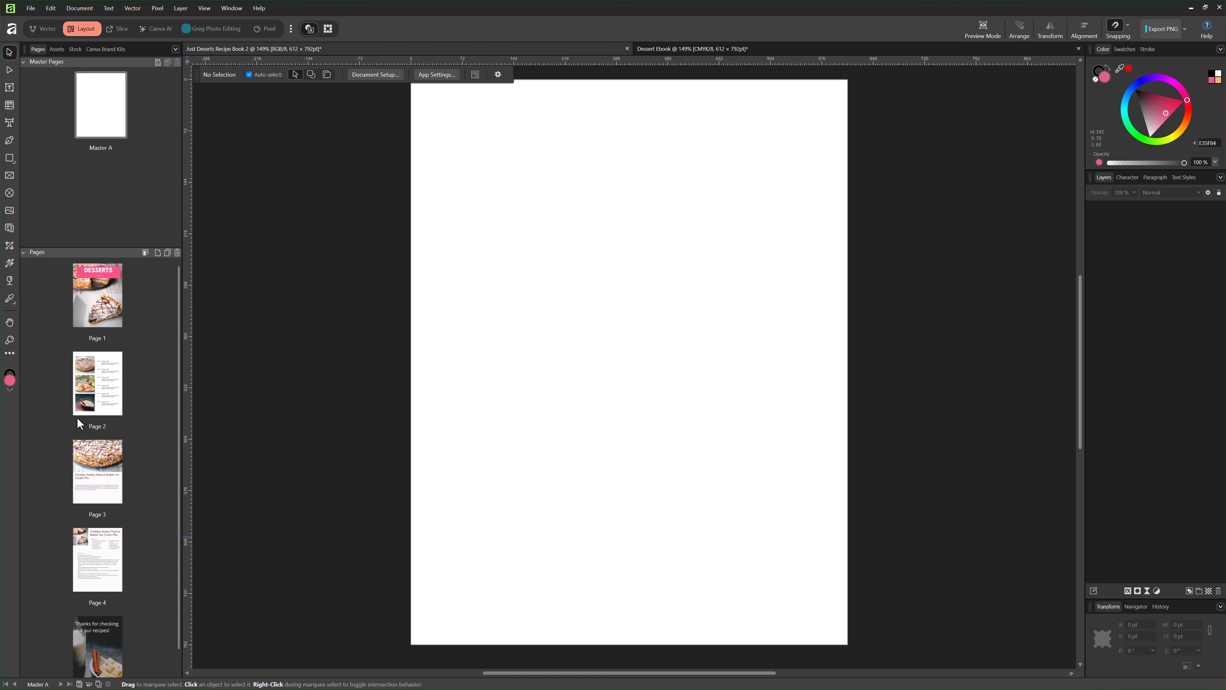
Draw a pink footer bar about 612 by 42 pt along the master page's bottom edge, and place the art text "Title of my eBook" on it.
click(10, 158)
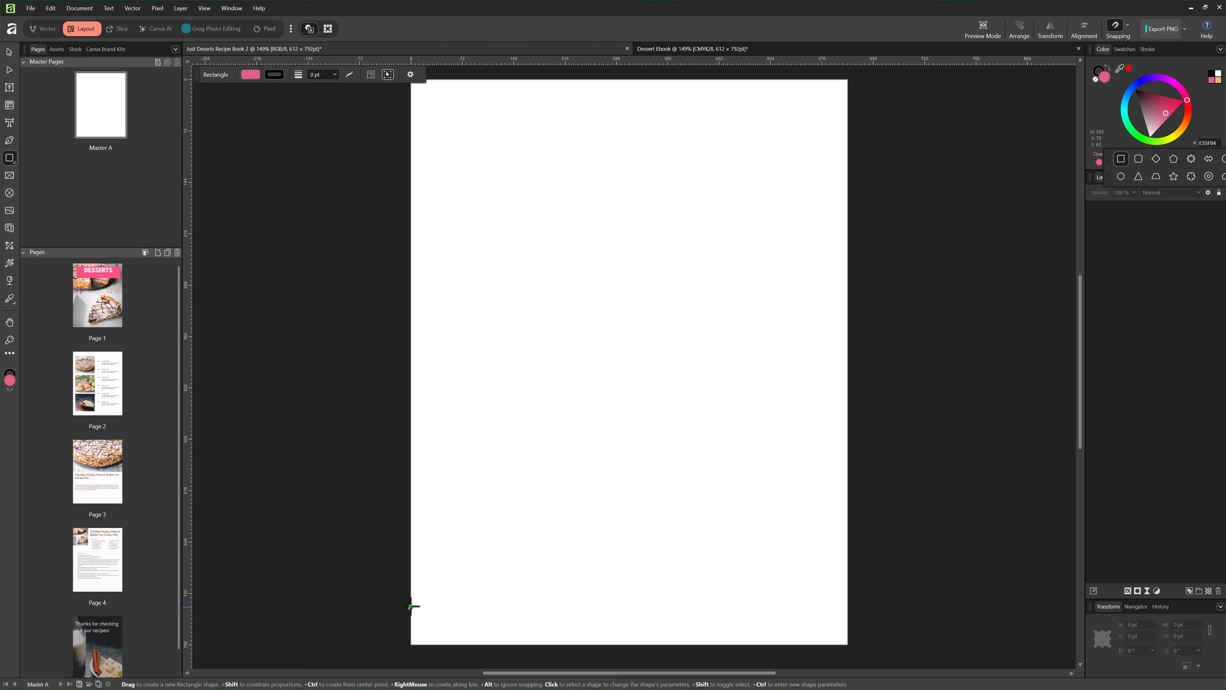
drag(411, 615, 847, 644)
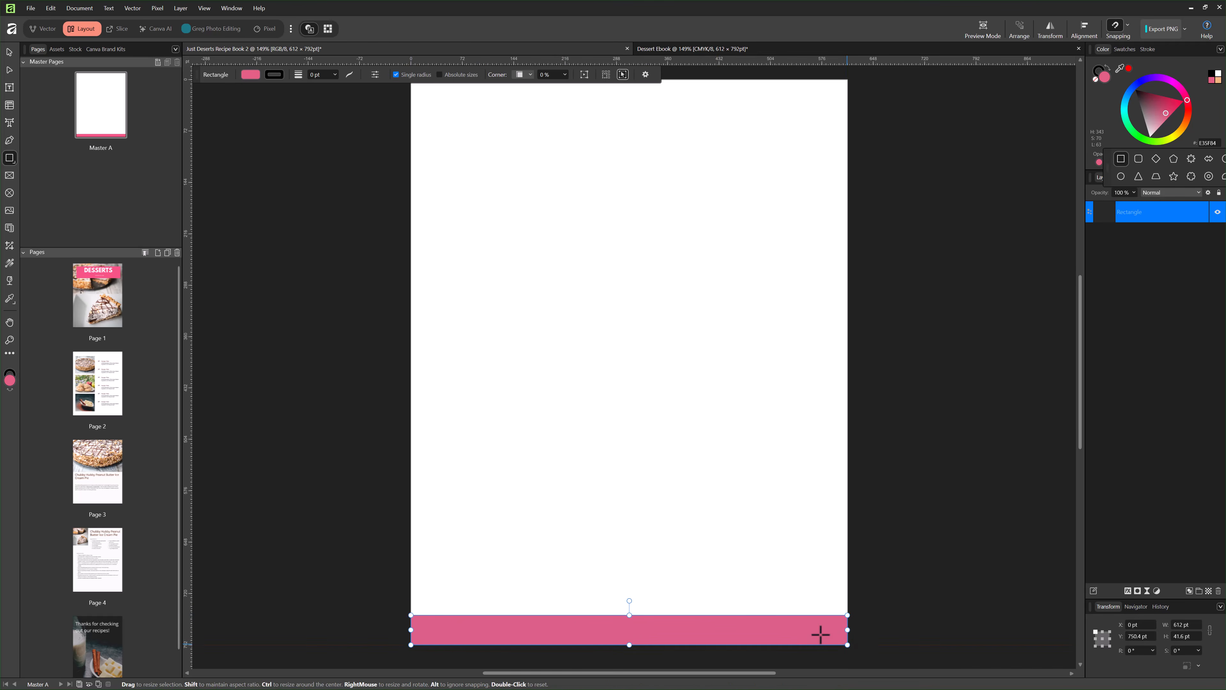
click(10, 123)
drag(422, 624, 443, 630)
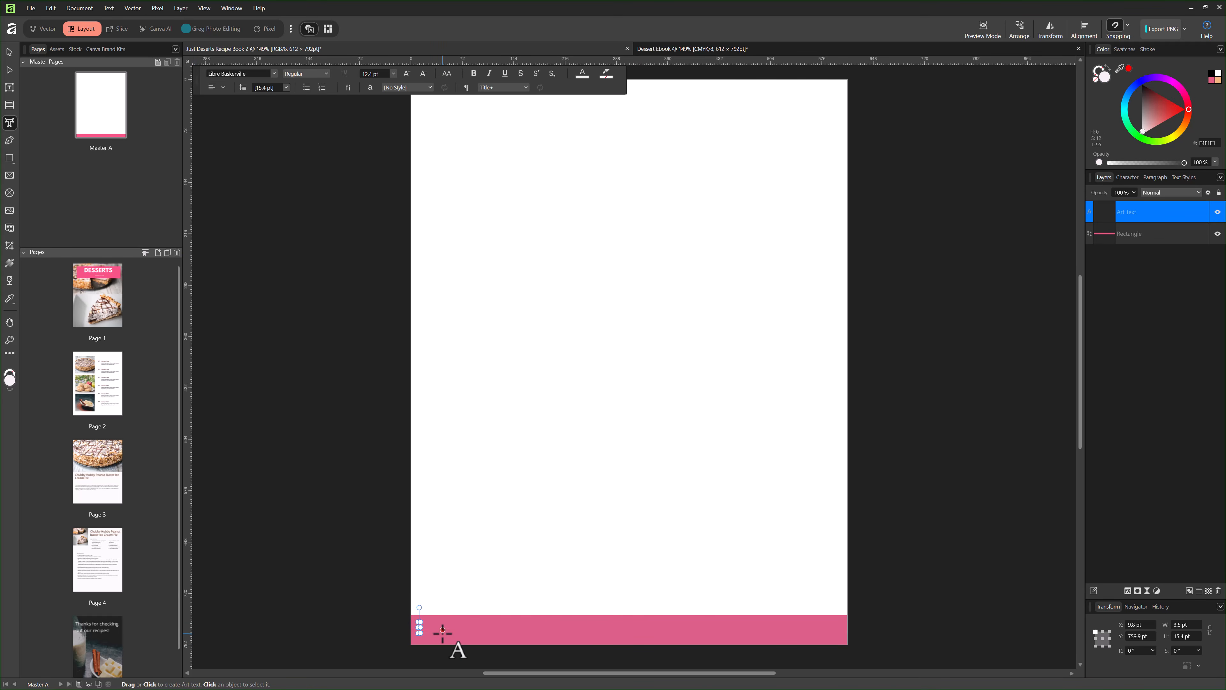
text(Title)
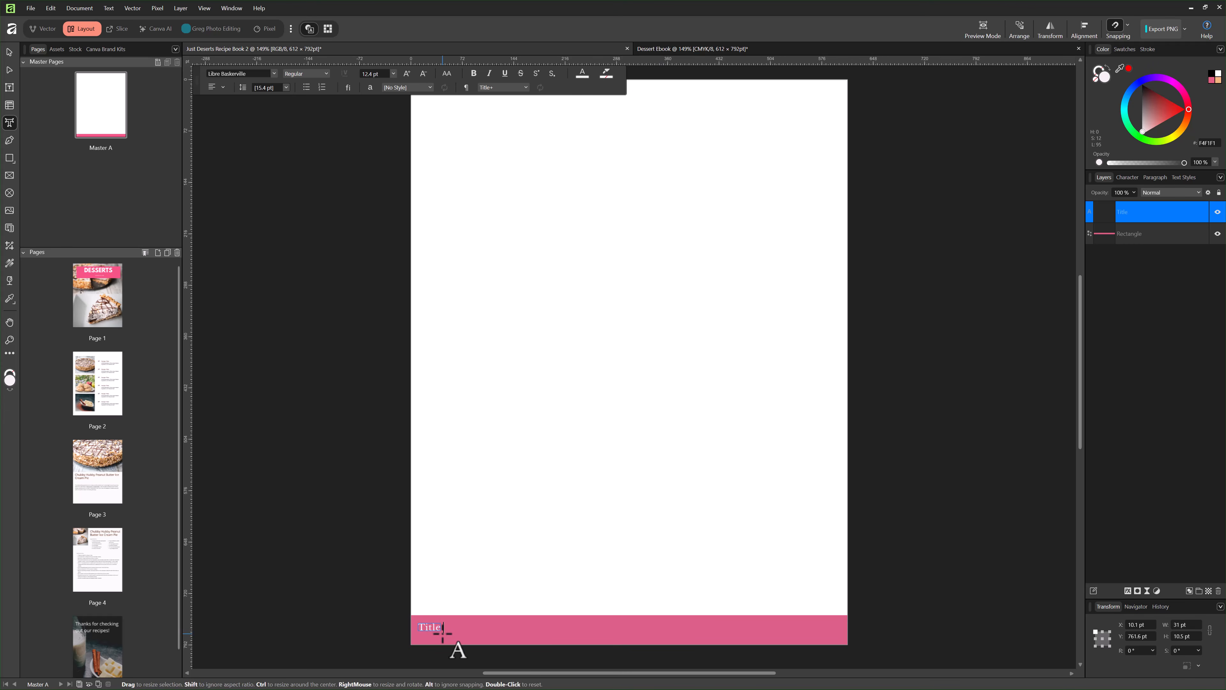
text( of my eBook)
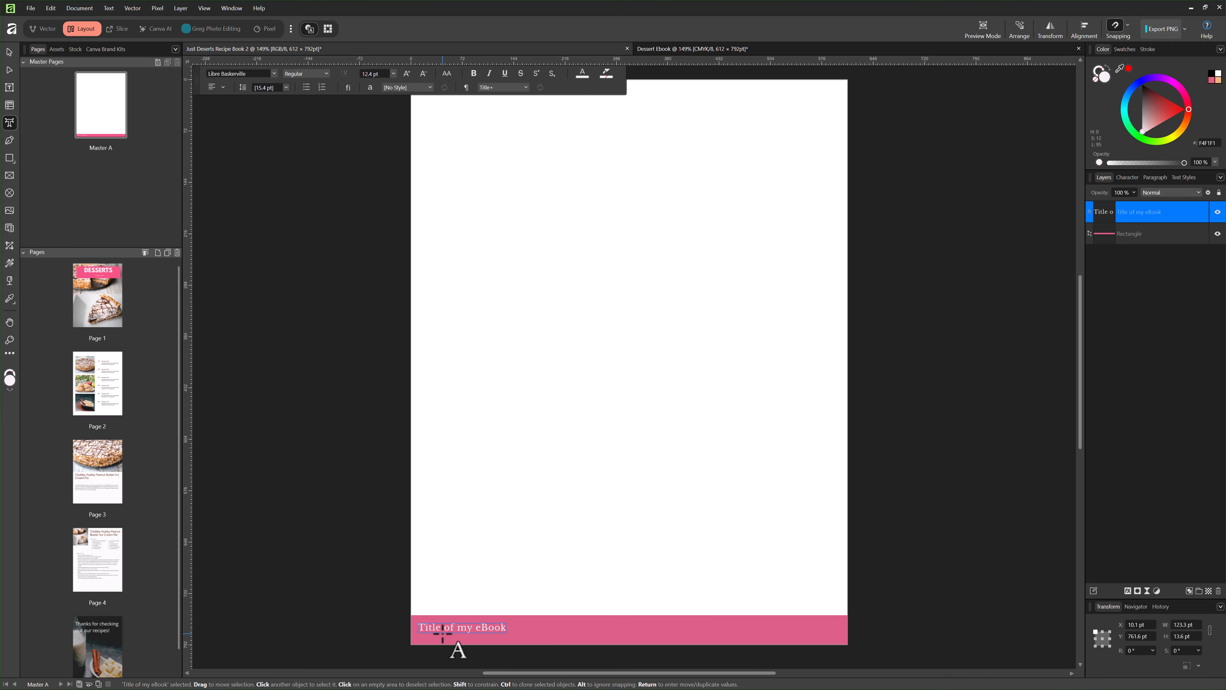
key(Escape)
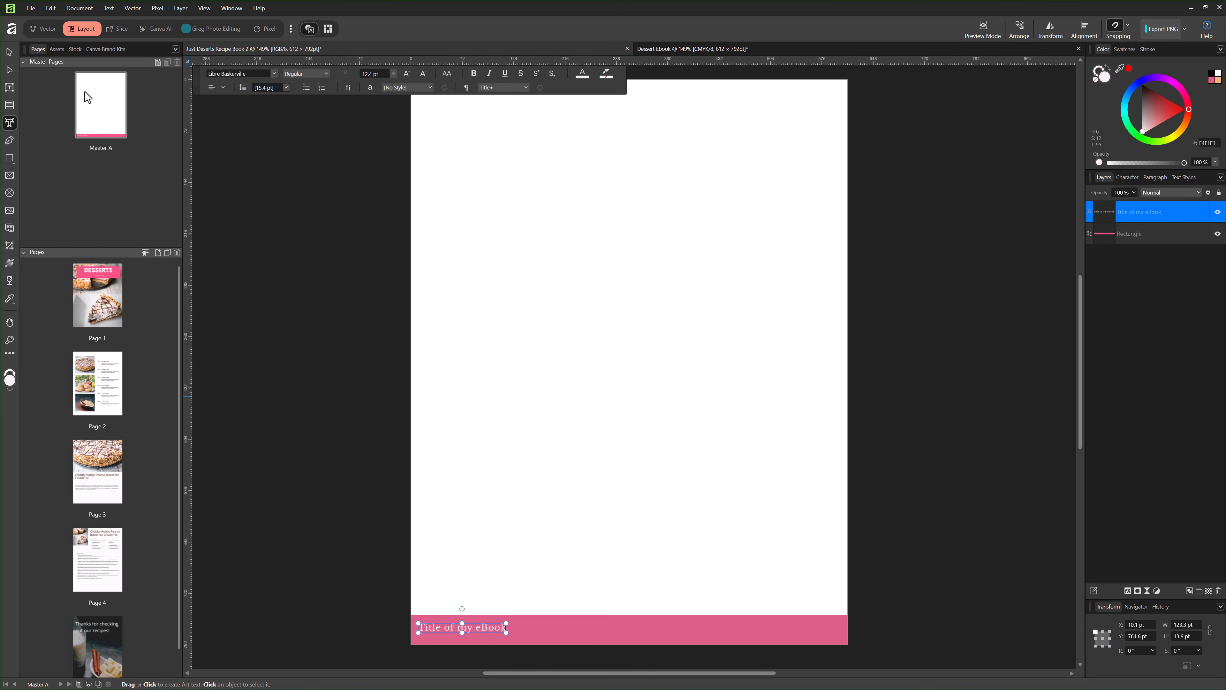
Open the first logo asset of the Just Desserts brand kit as a separate document, and close that document.
click(114, 49)
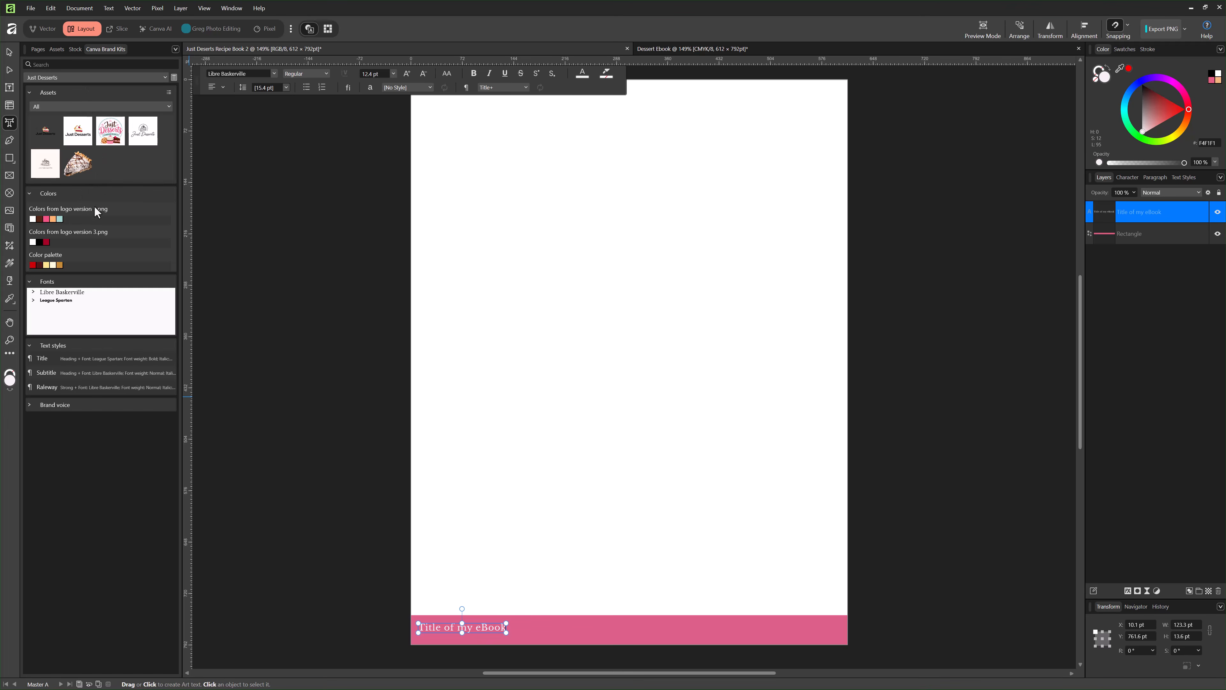
double_click(53, 134)
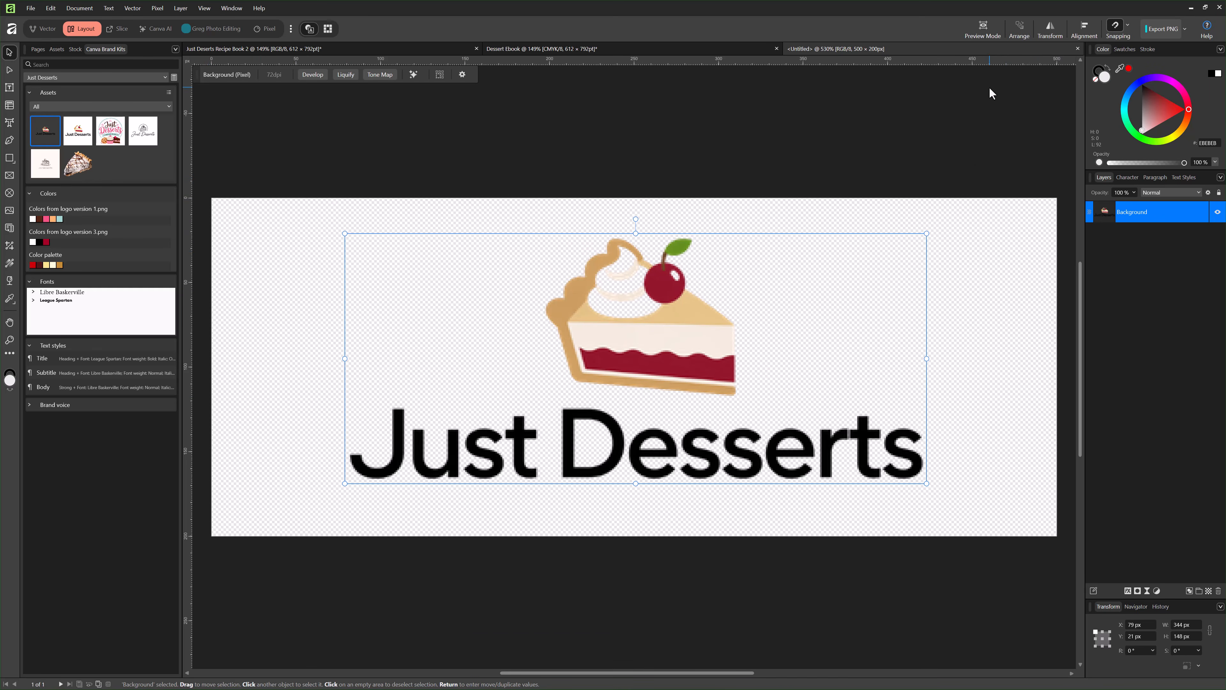
click(1076, 48)
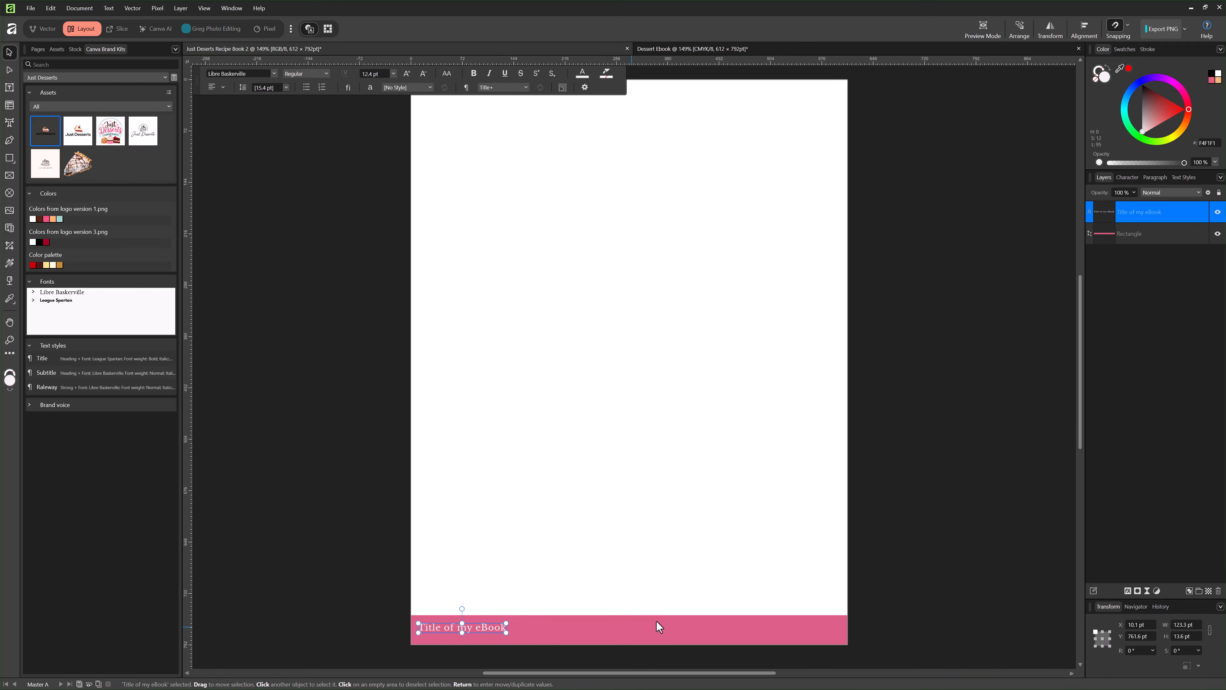
Place the brand kit's first logo centred over the master page's footer bar, enlarged to about 184 by 74 pt.
drag(46, 137, 595, 560)
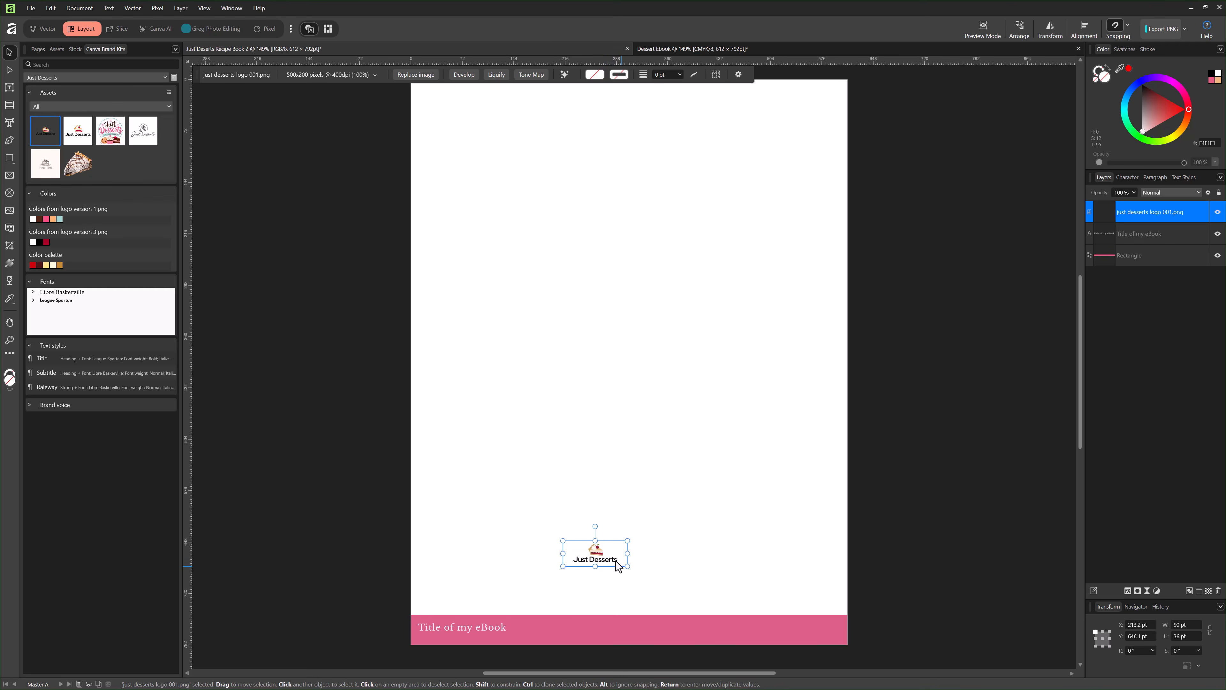
drag(627, 566, 655, 612)
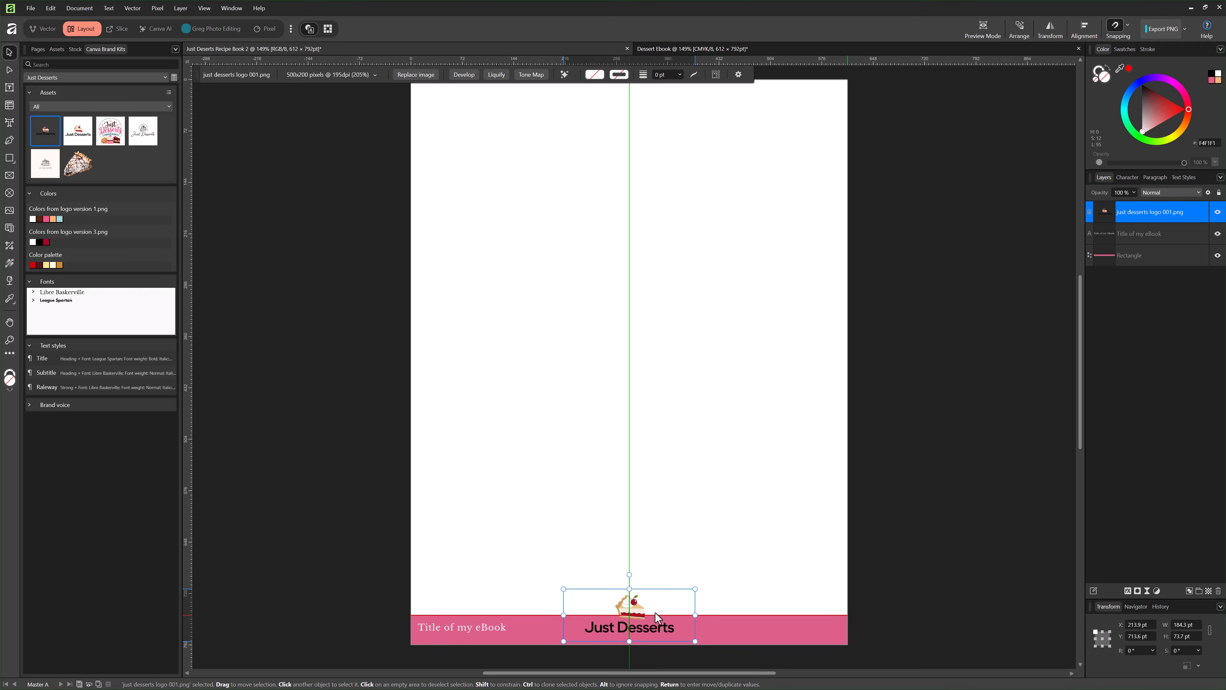
click(716, 556)
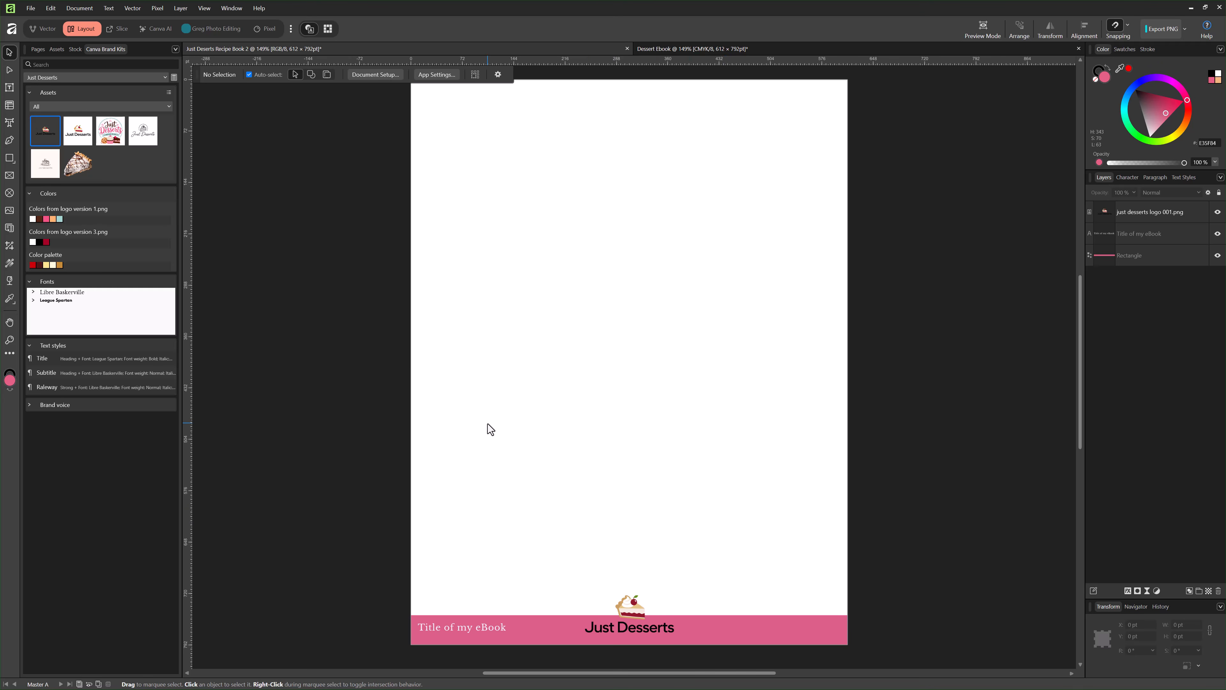
Draw a square about 45 pt wide, fill it with the brand kit's peach colour, and move it onto the footer bar's right end.
click(10, 158)
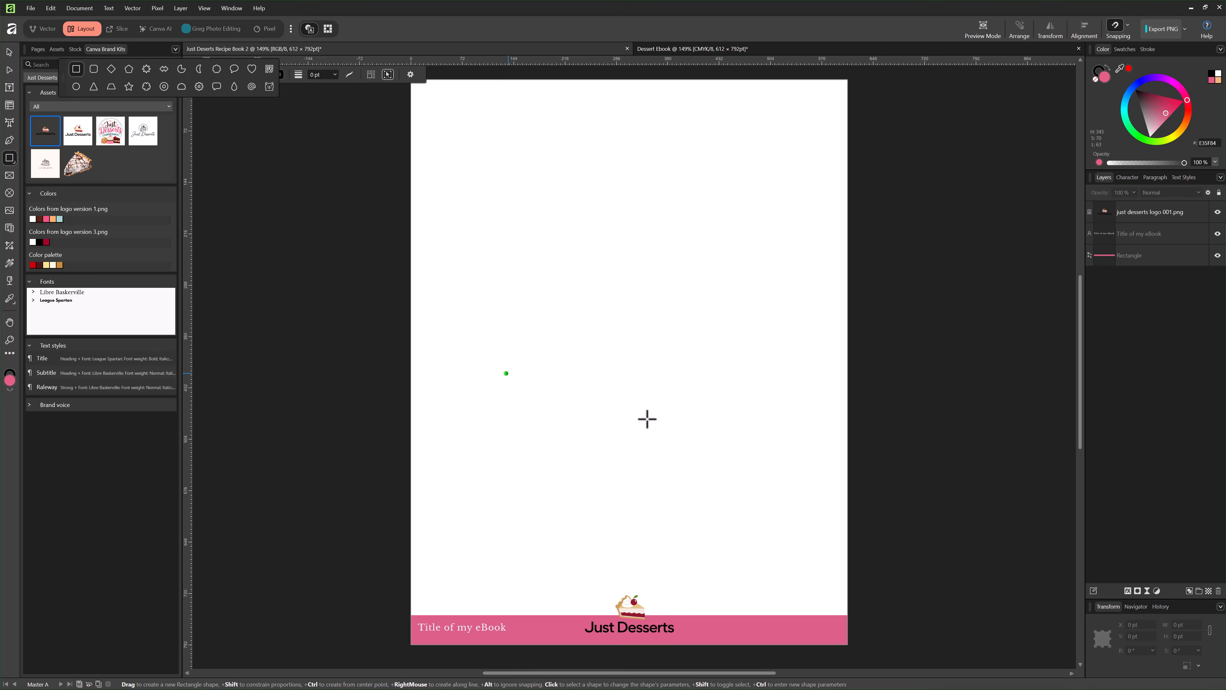
drag(657, 419, 681, 457)
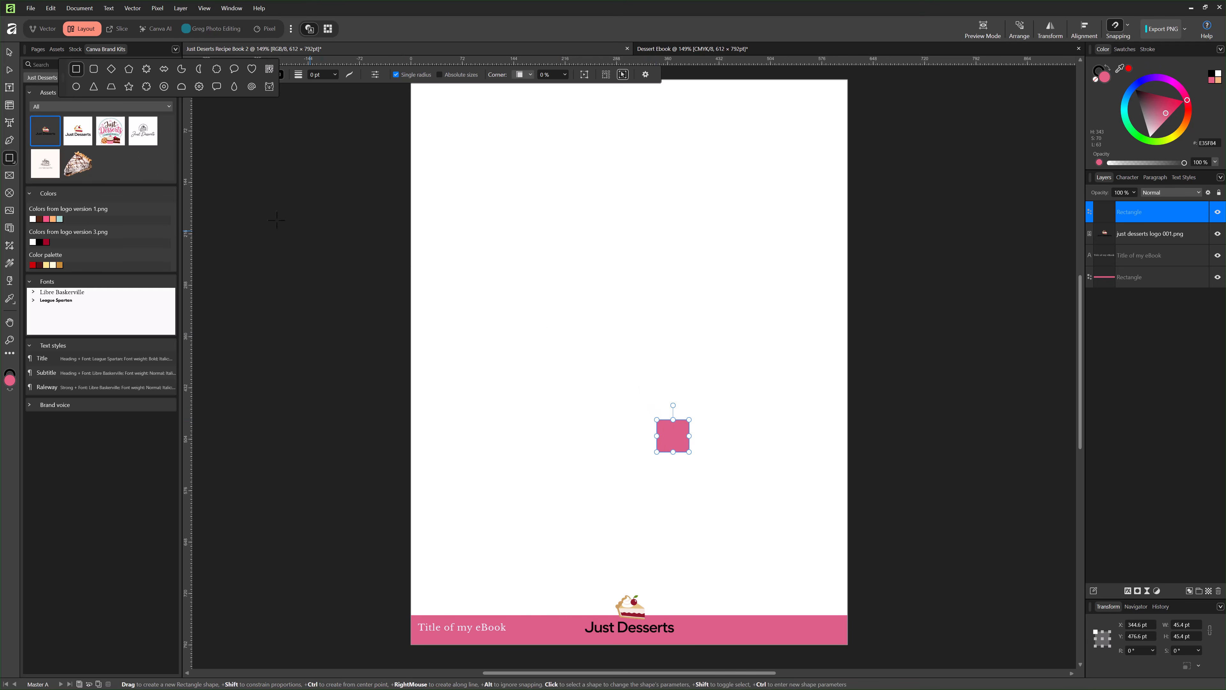
click(53, 219)
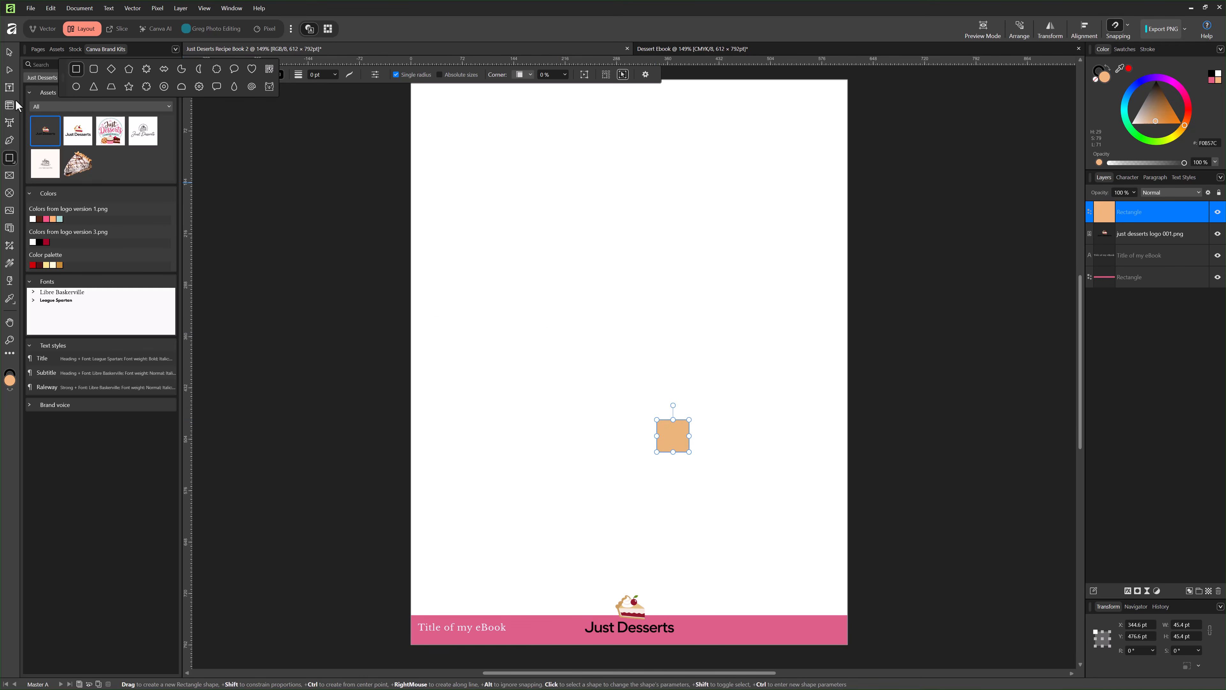
click(8, 53)
drag(671, 434, 817, 618)
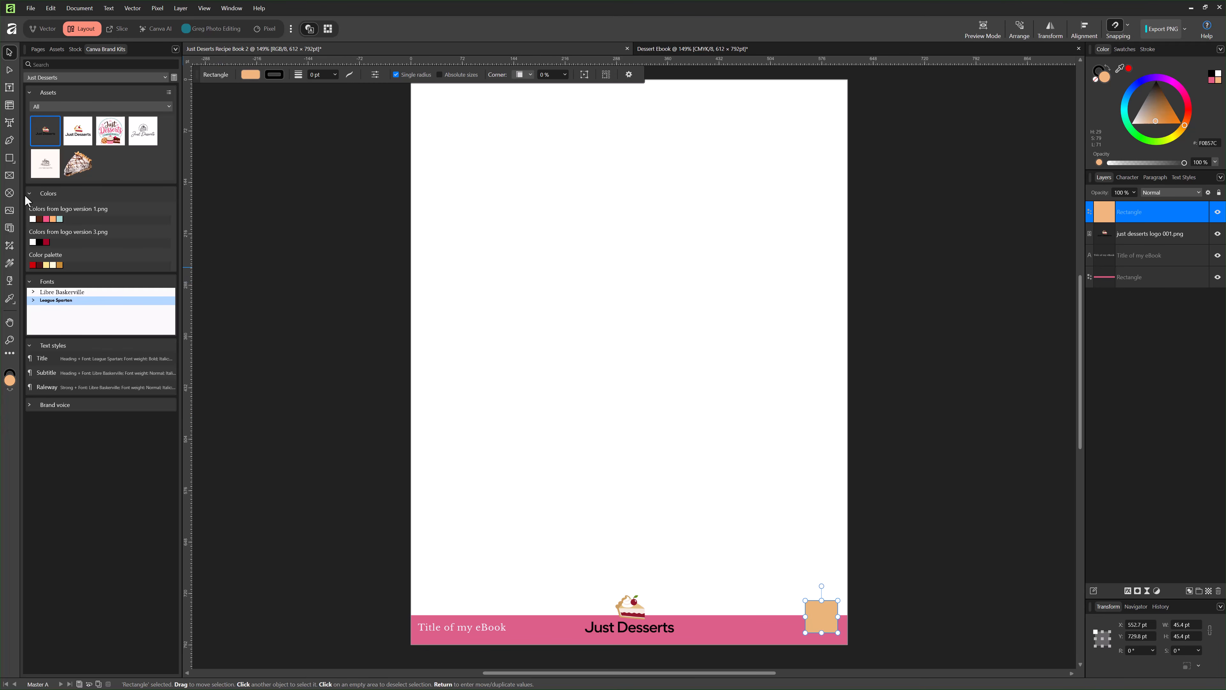
Create art text on the blank area of the master page and insert a Page Number field in it.
click(9, 122)
drag(479, 279, 503, 295)
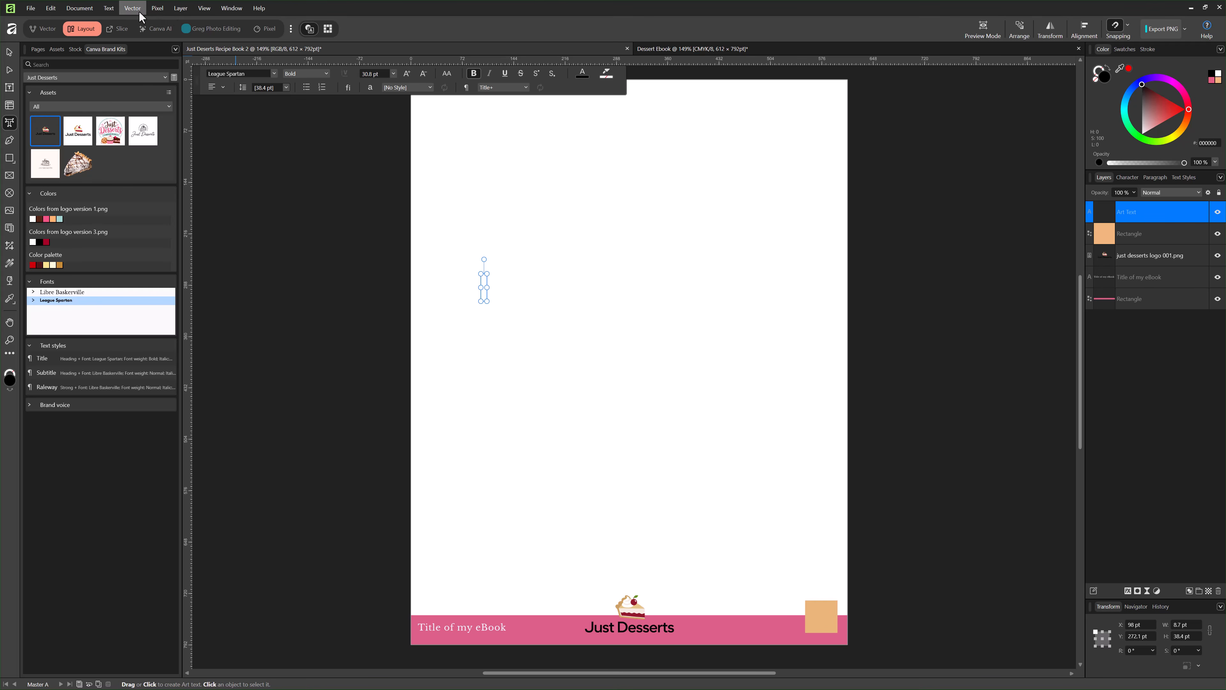
click(109, 9)
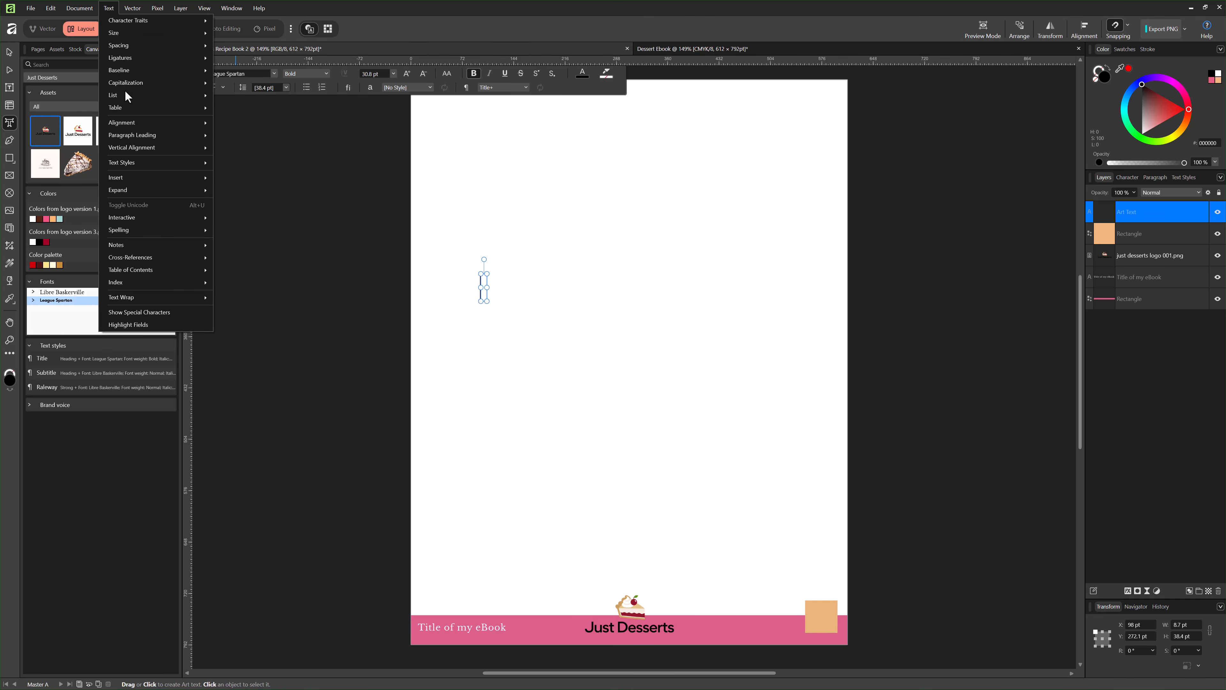
mouse_move(178, 184)
mouse_move(251, 191)
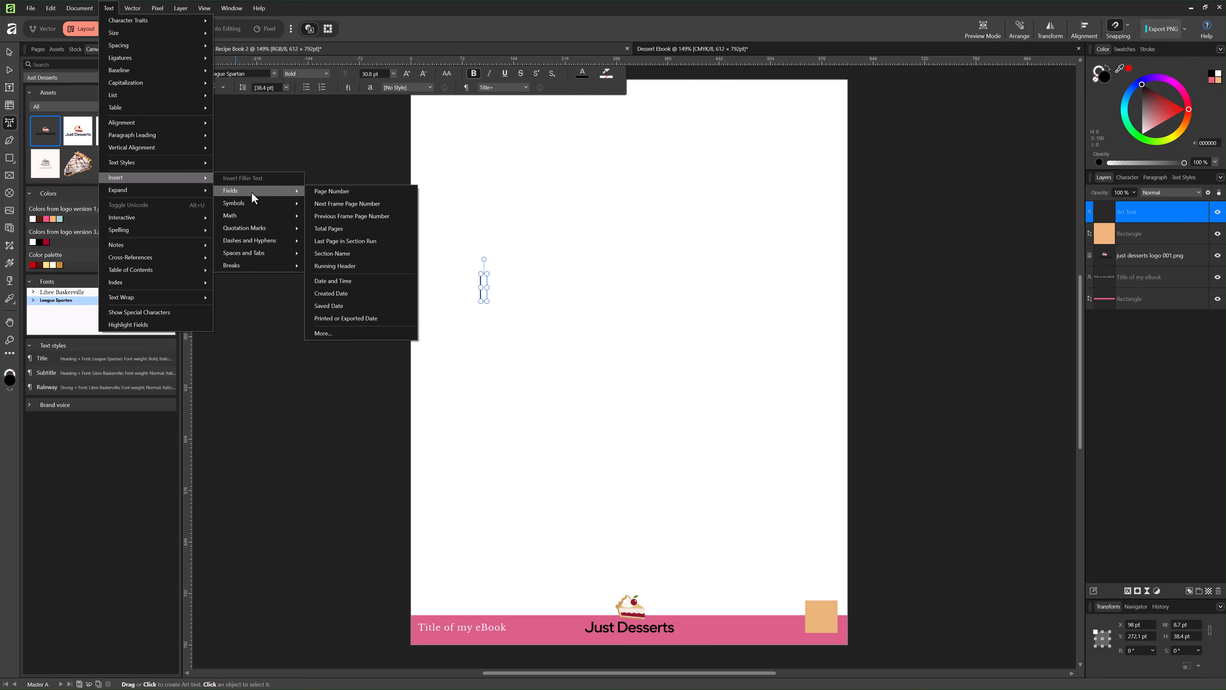
click(325, 193)
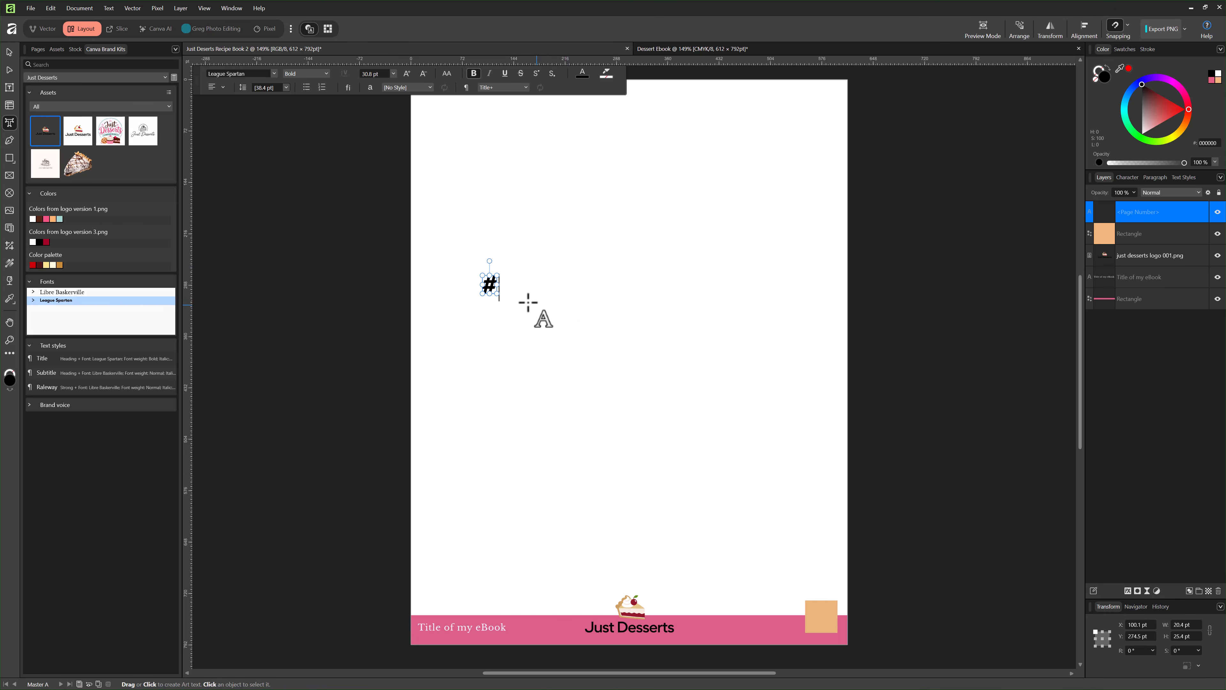
Try the brand kit's Libre Baskerville Regular and Italic on the page number, and return it to League Spartan Bold.
double_click(498, 288)
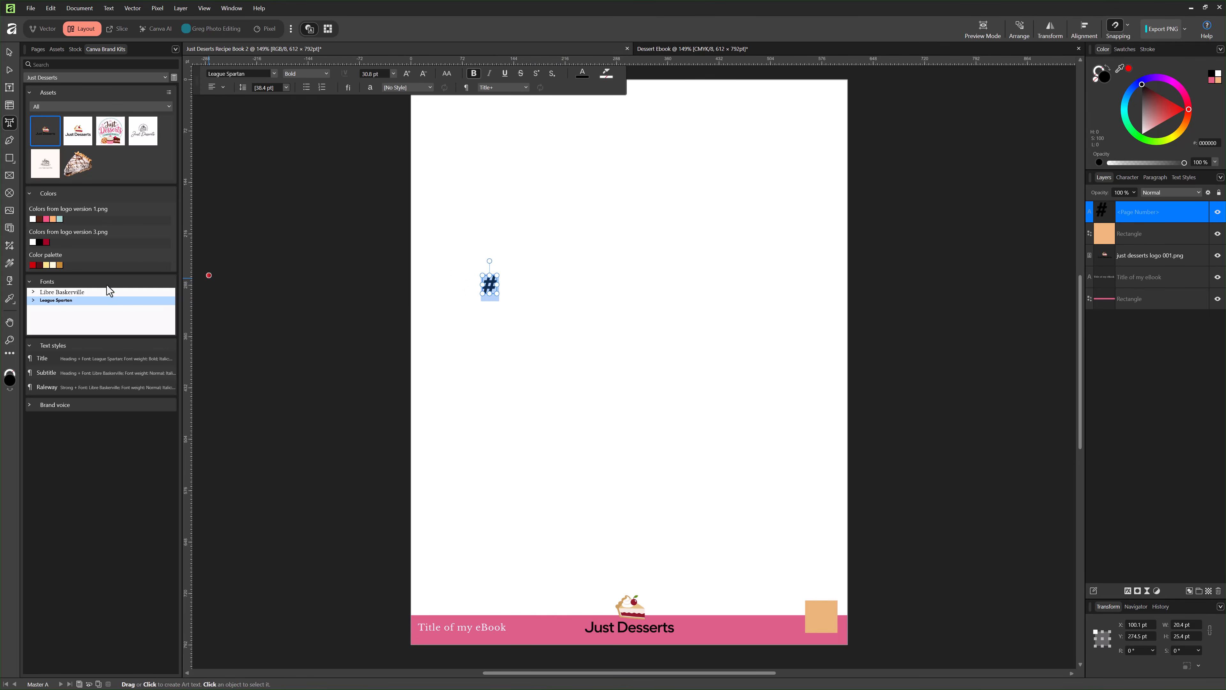
click(48, 293)
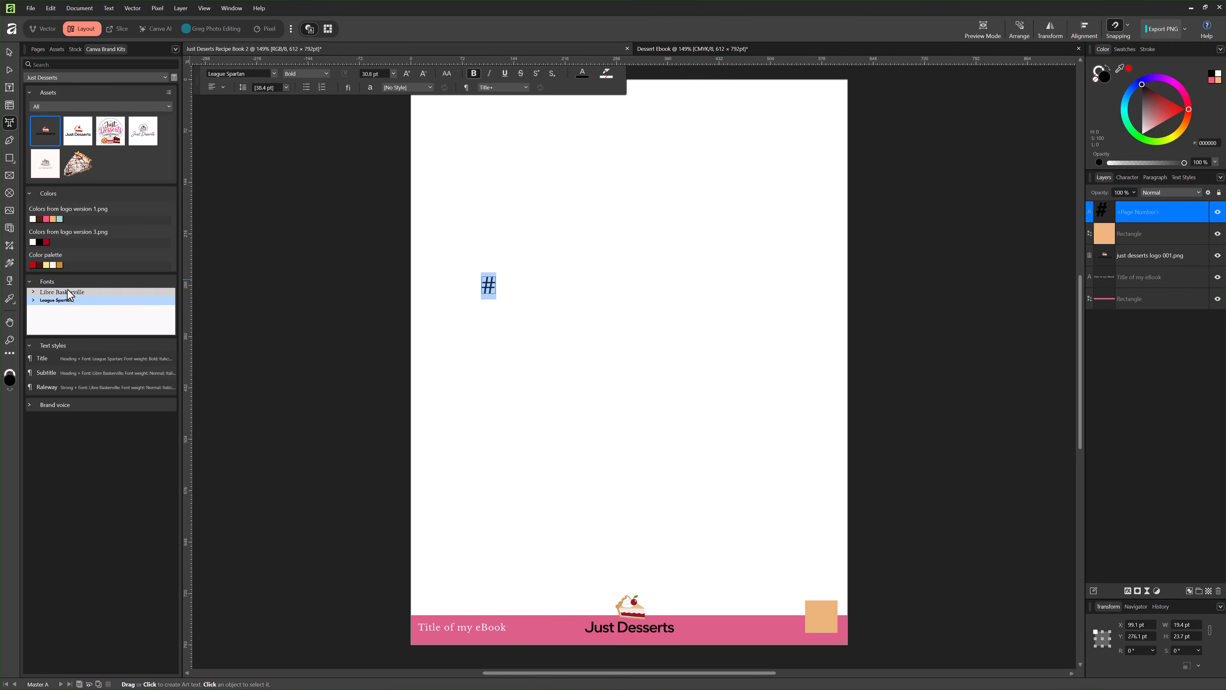
click(33, 292)
click(49, 300)
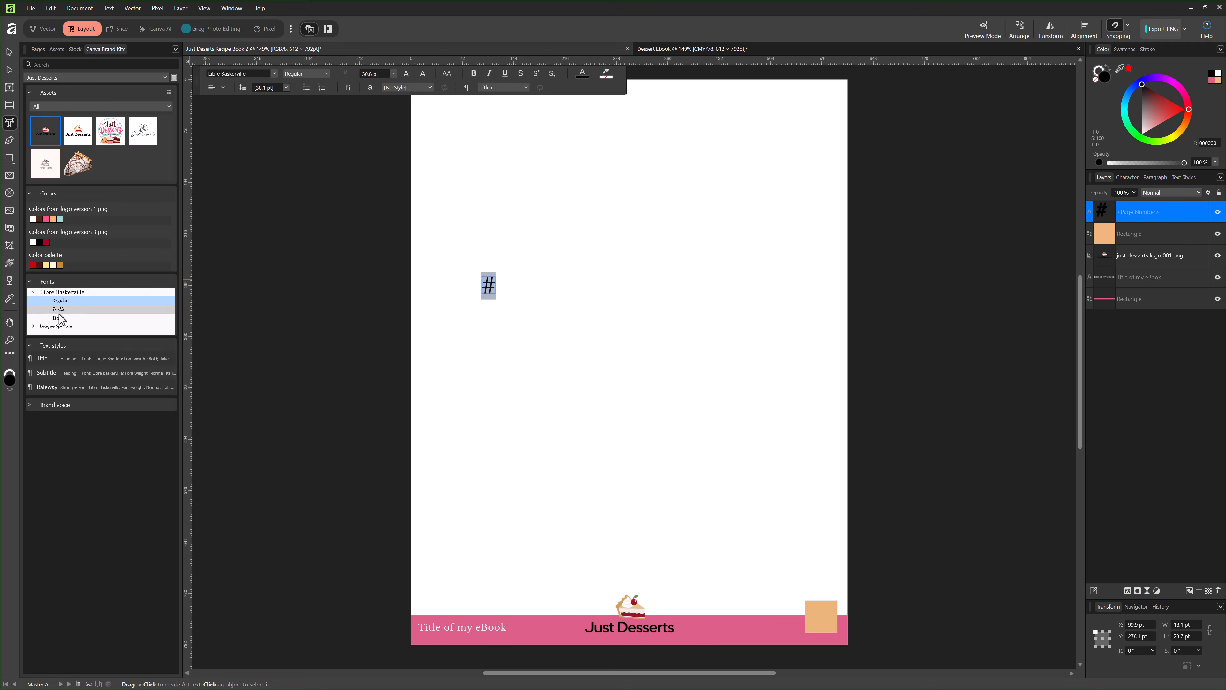
click(57, 309)
click(33, 327)
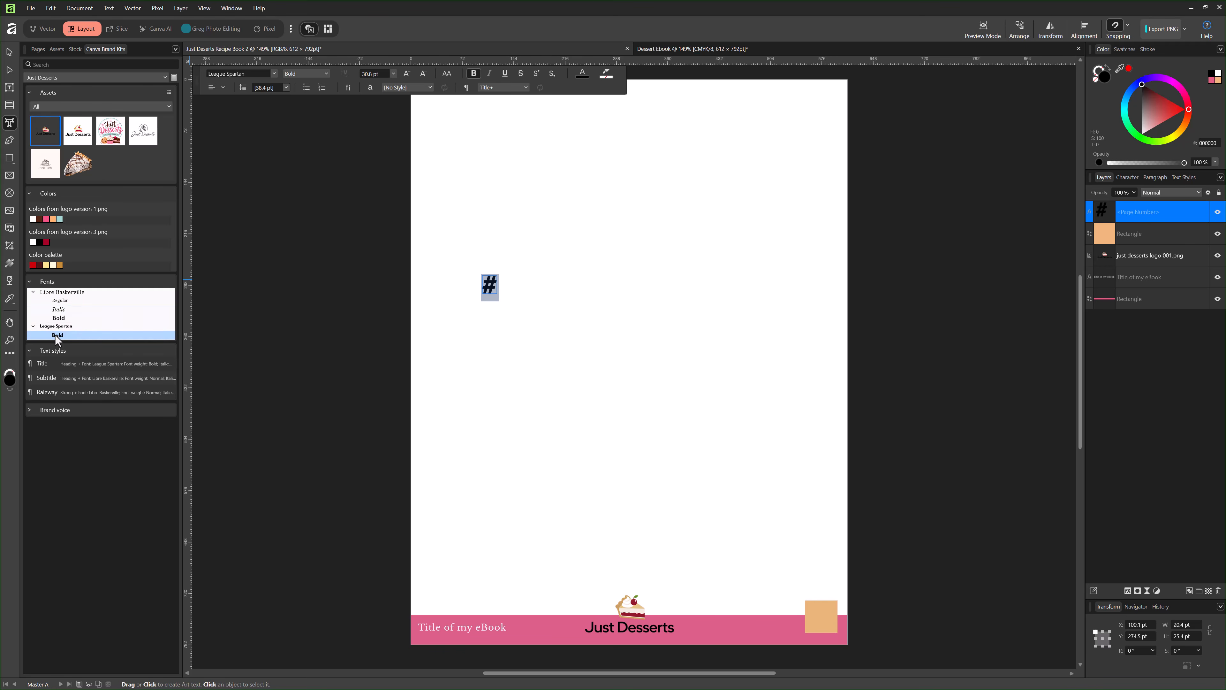
click(58, 335)
Move the page number onto the middle of the peach square and deselect it.
click(8, 53)
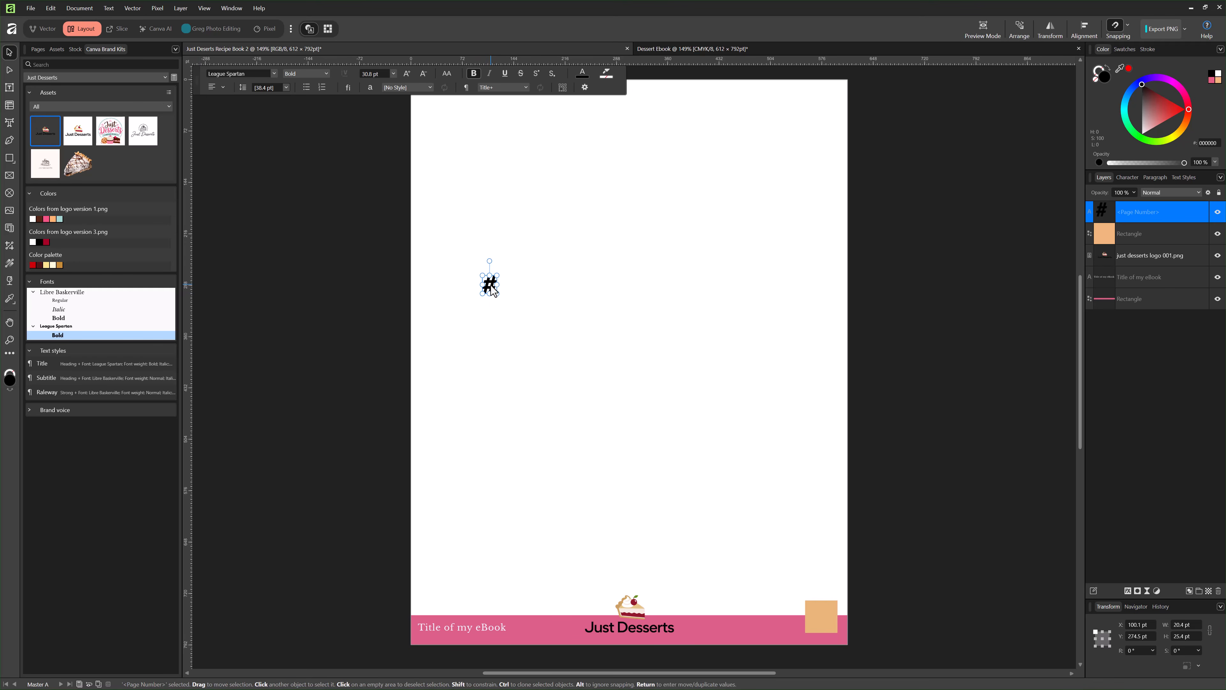
drag(494, 286, 821, 619)
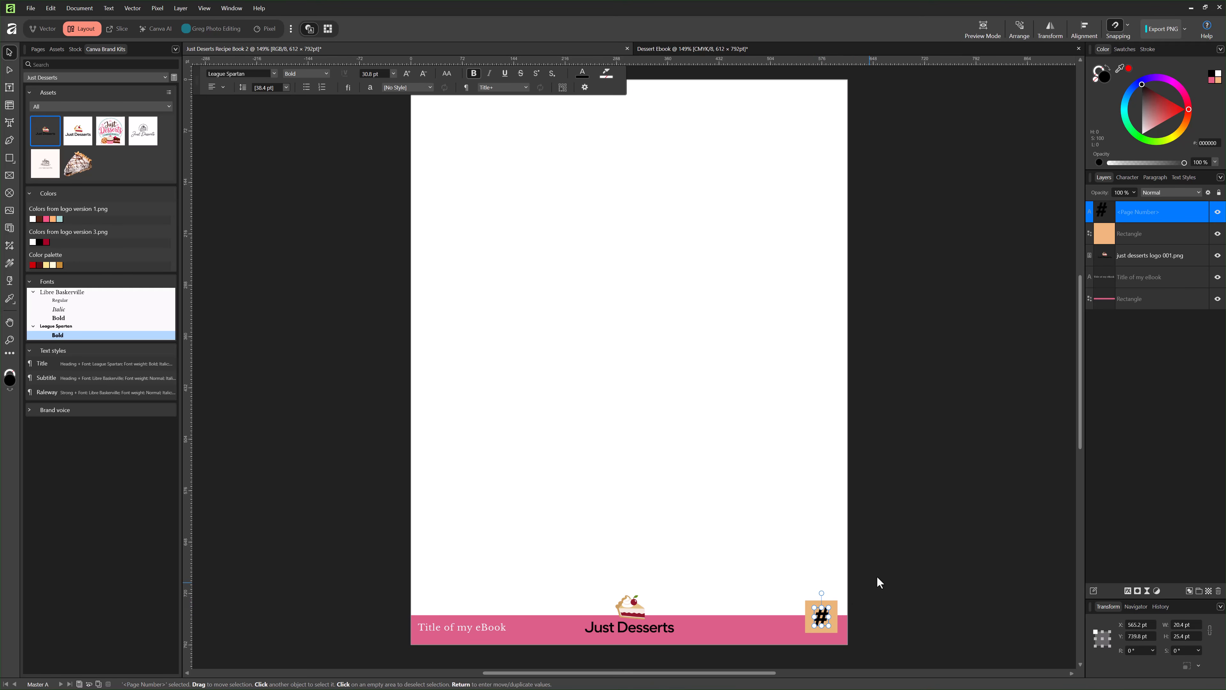
click(885, 564)
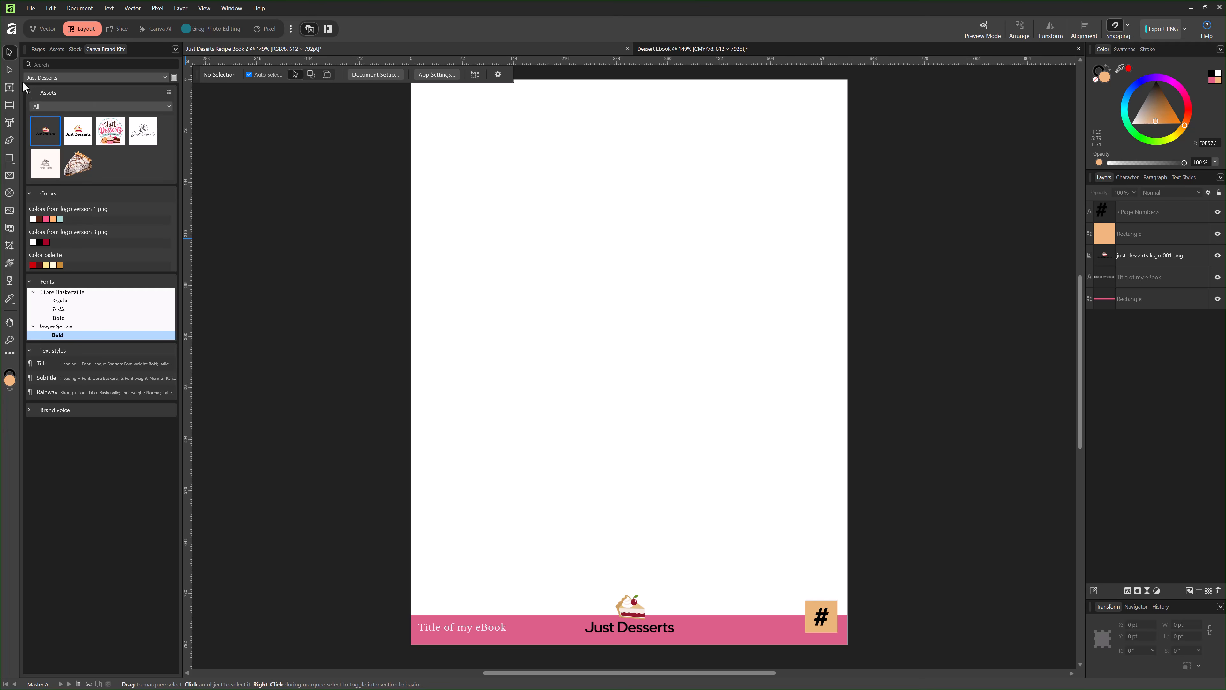
Apply Master A to pages 2 to 4 of the recipe book, and check the footer on pages 3 and 2.
click(37, 50)
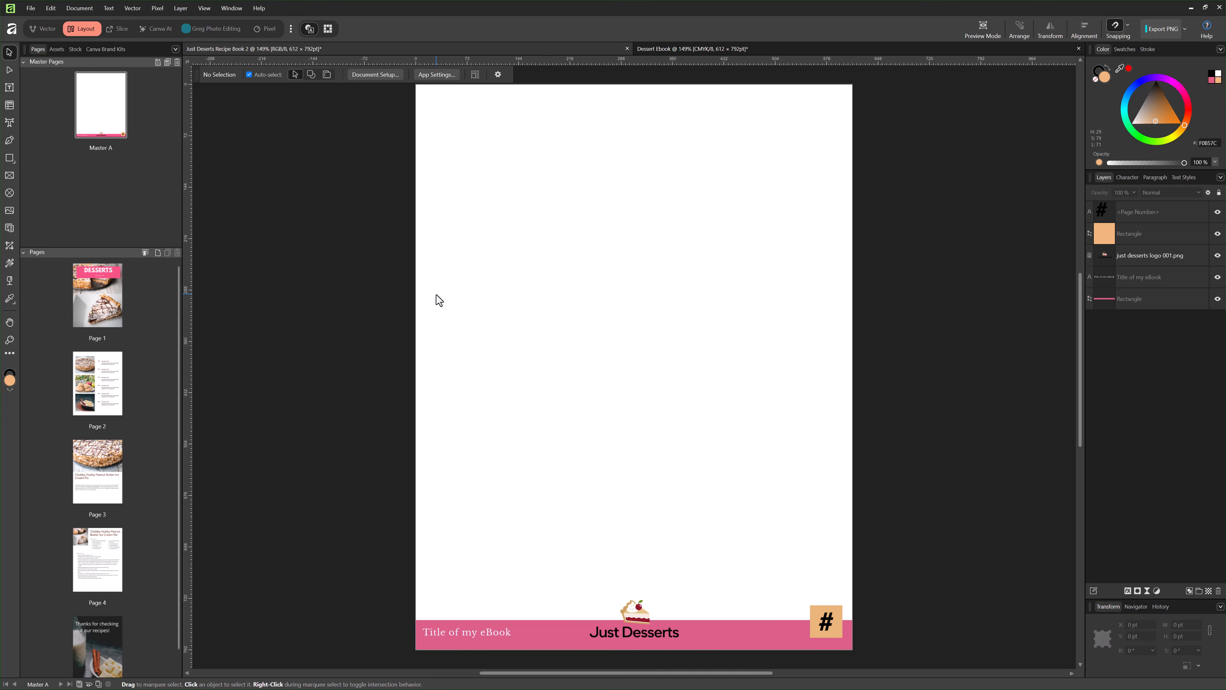
click(112, 114)
click(99, 392)
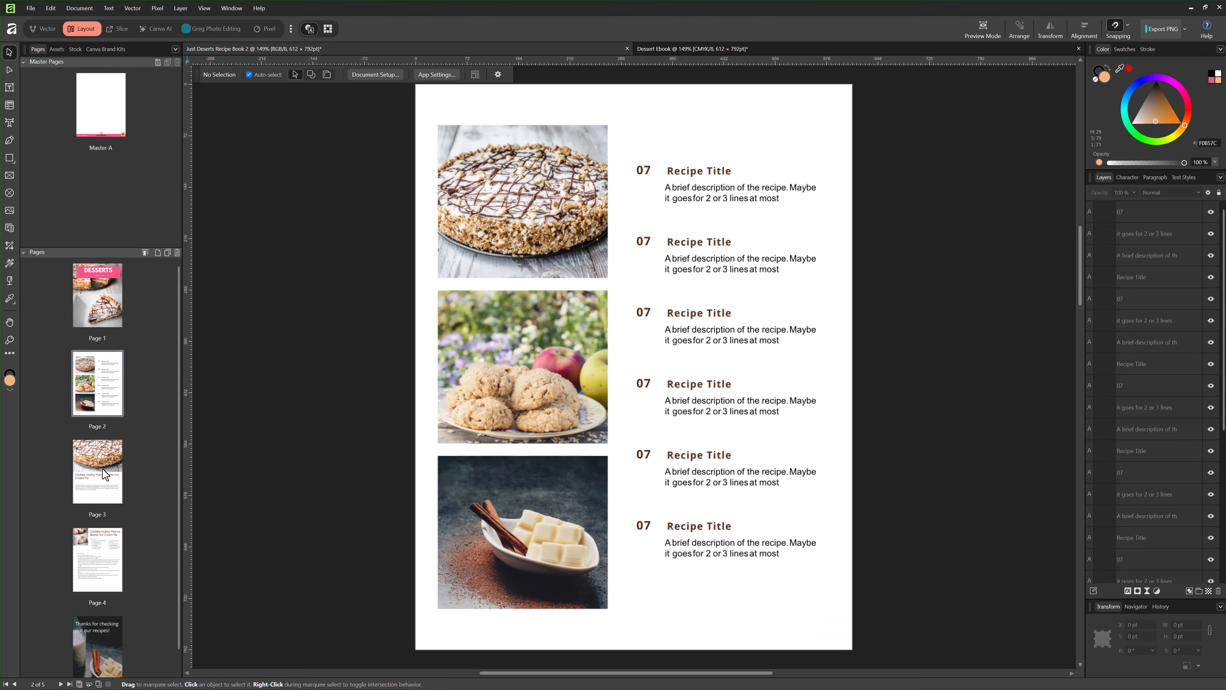
click(100, 470)
click(101, 544)
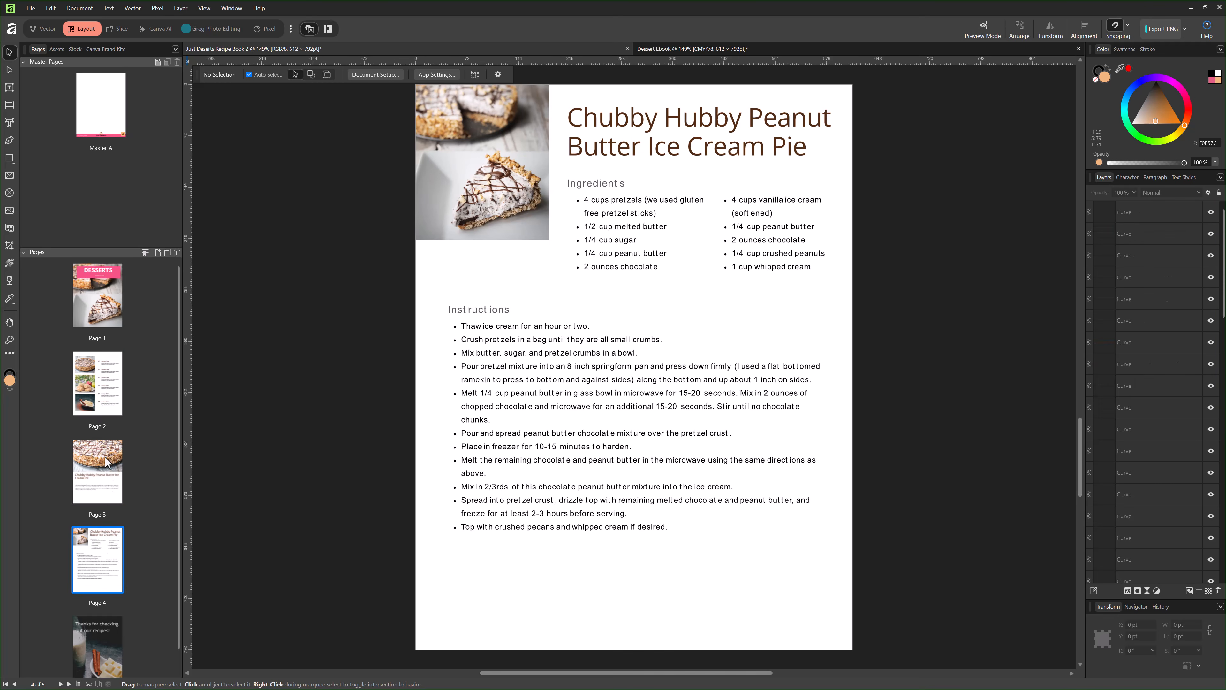
click(104, 408)
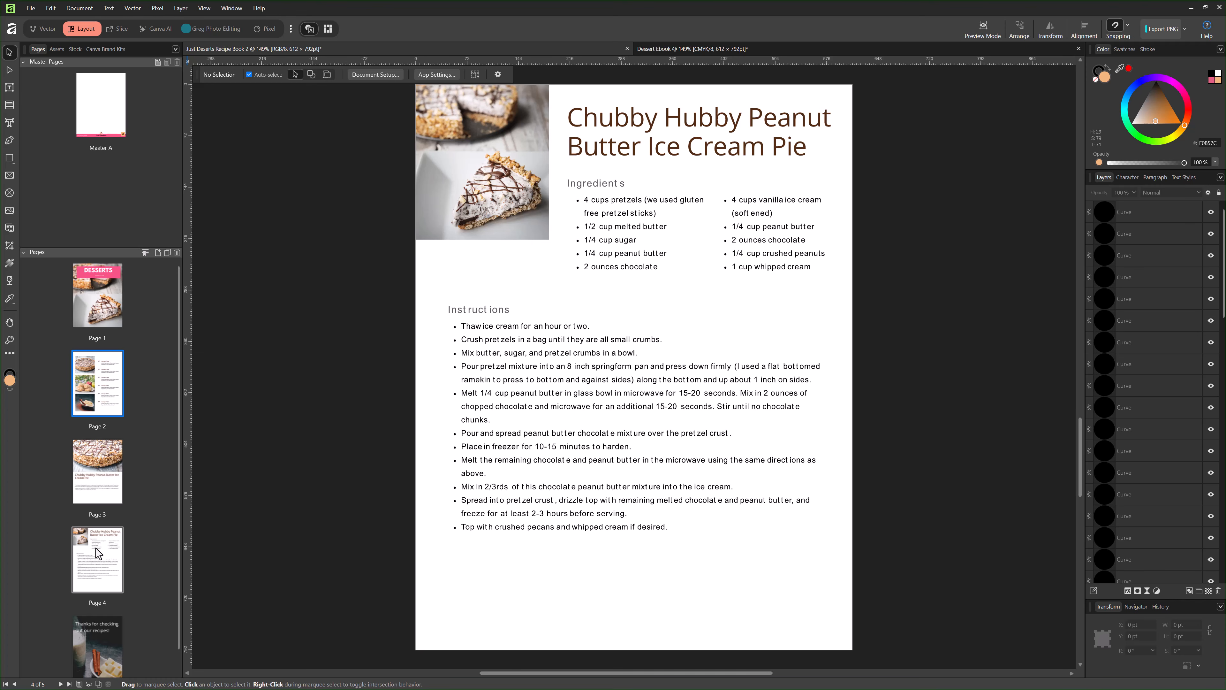
shift+click(110, 569)
right_click(95, 392)
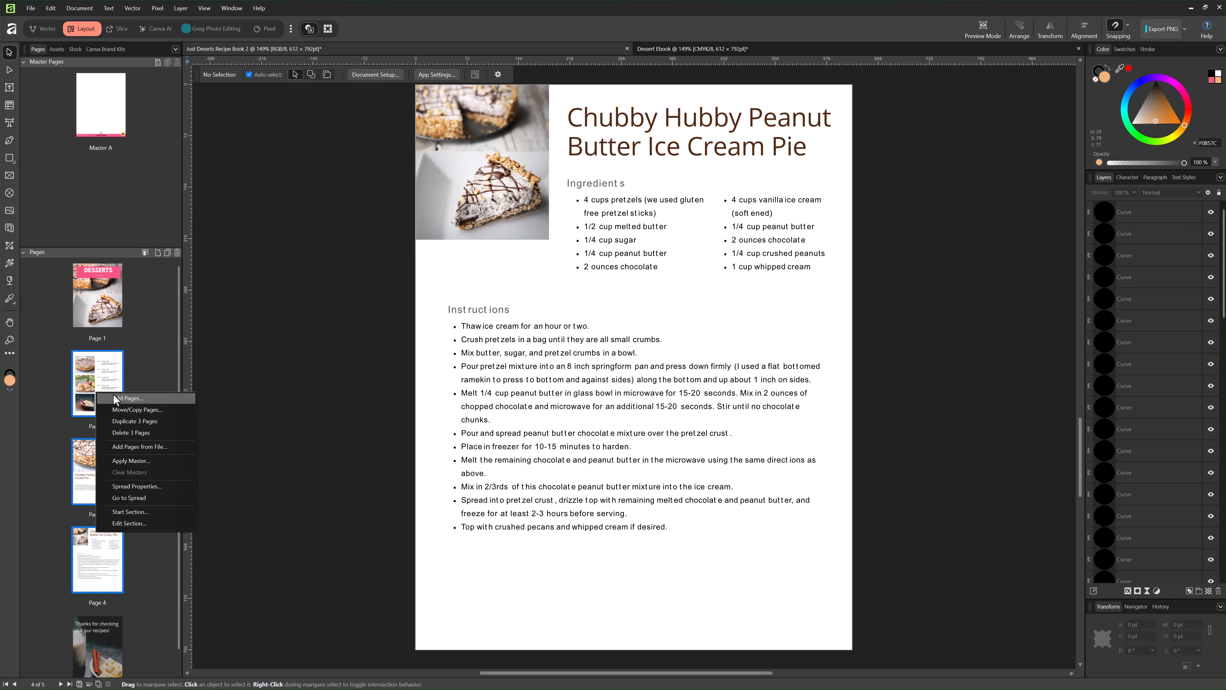
click(126, 461)
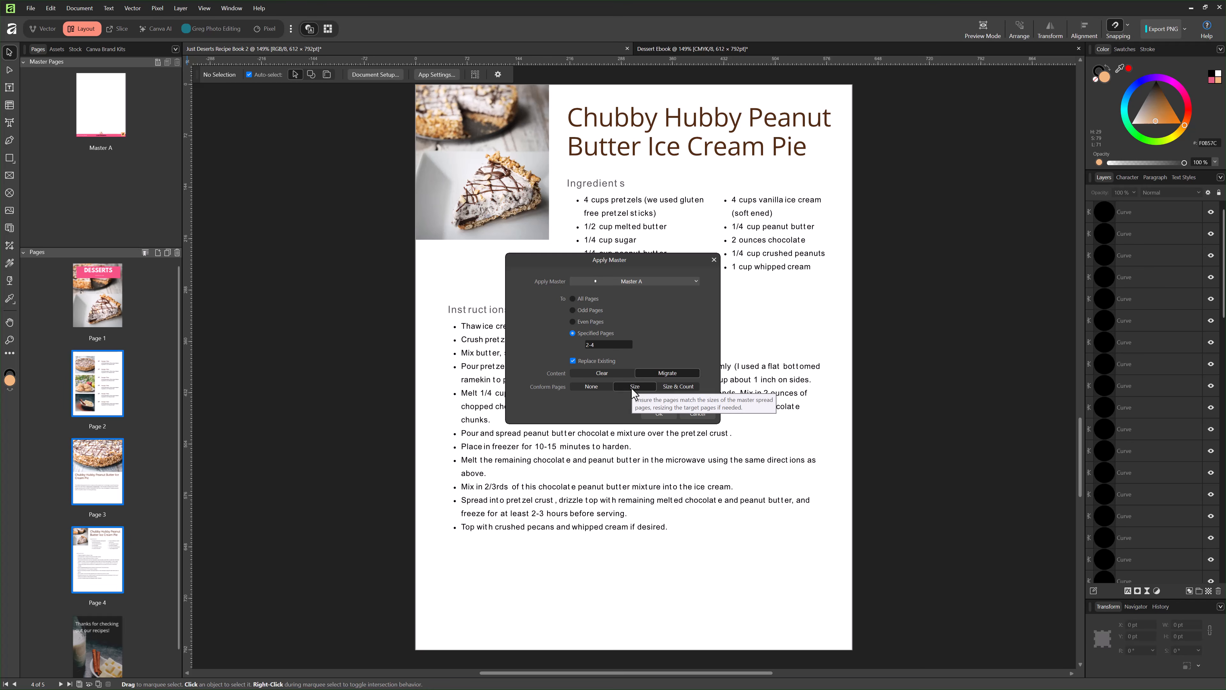
click(660, 414)
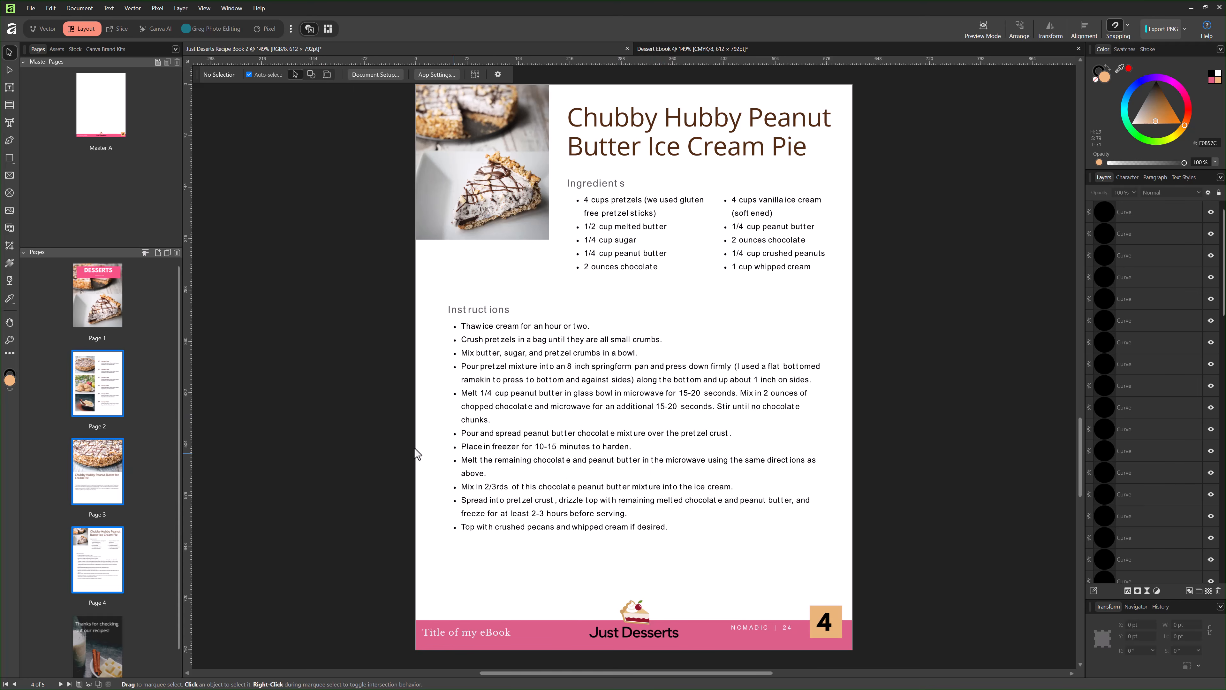
click(104, 472)
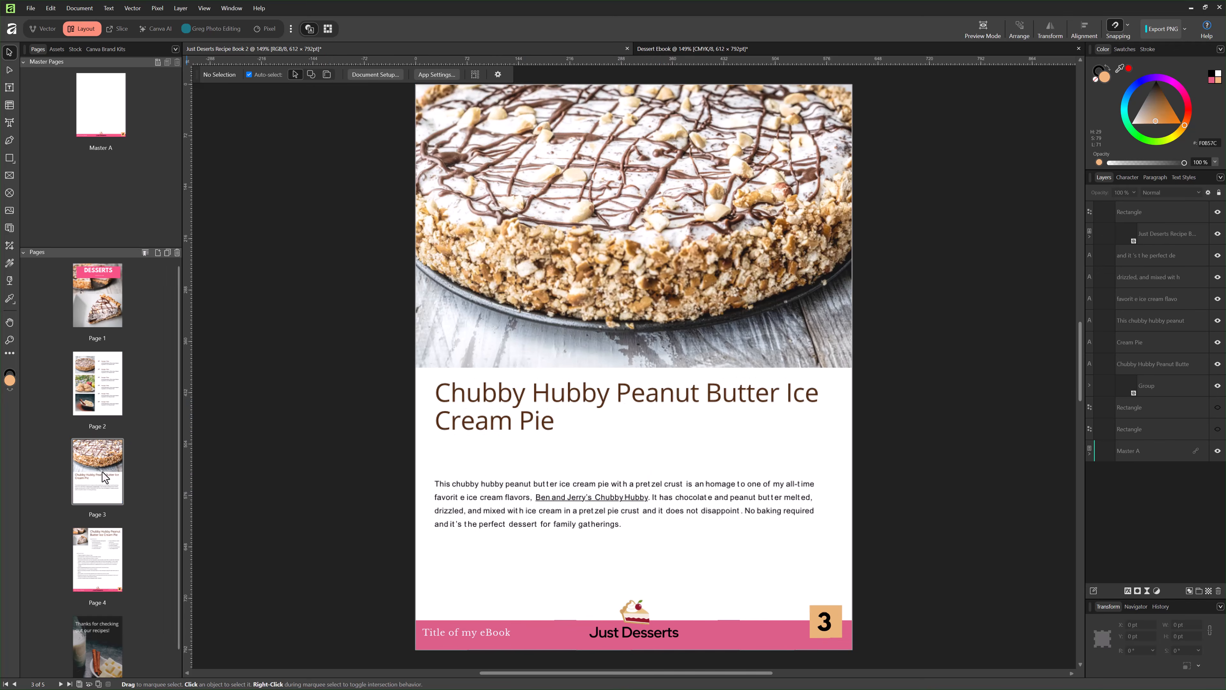
click(90, 401)
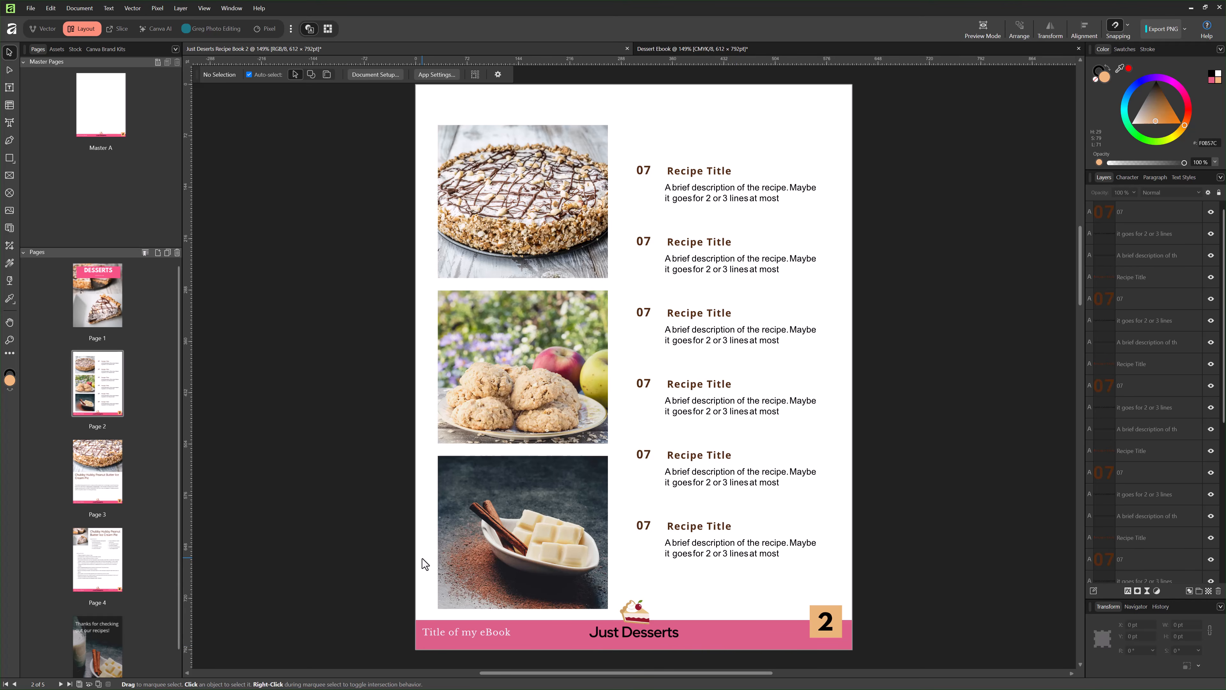
On the Just Desserts brand page in Canva, add green #7fa47b and purple #680dbd to the "Colors from logo version 3.png" palette.
click(104, 49)
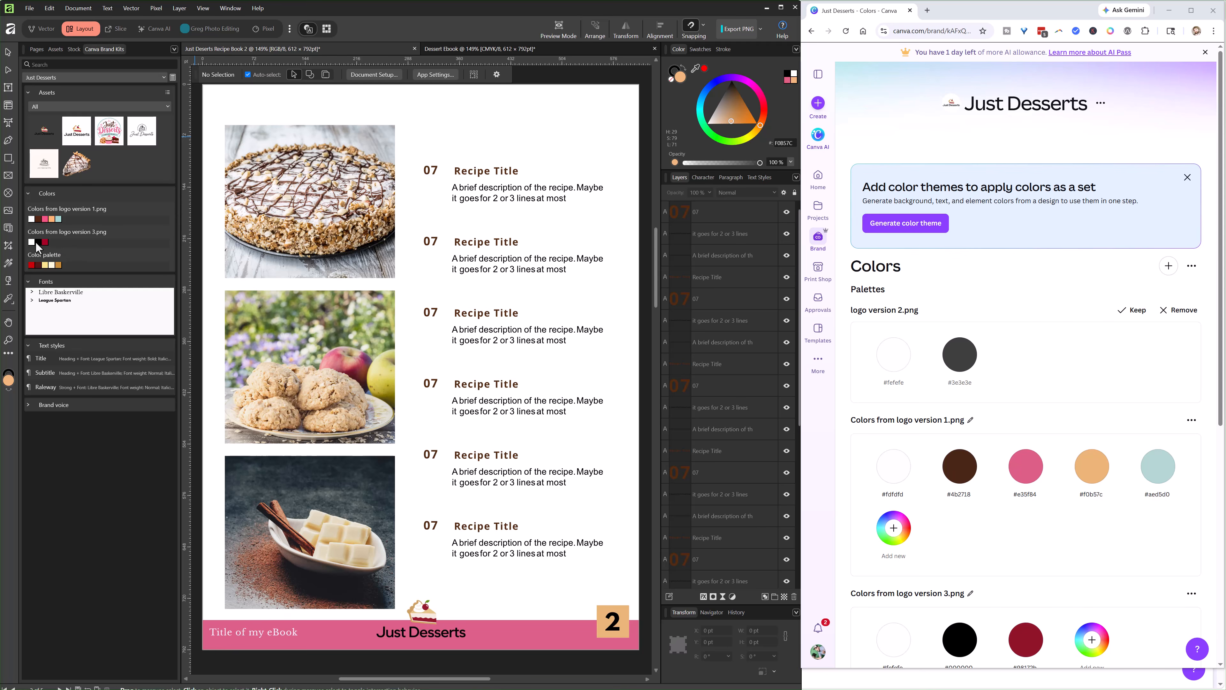
scroll(955, 511, down, 5)
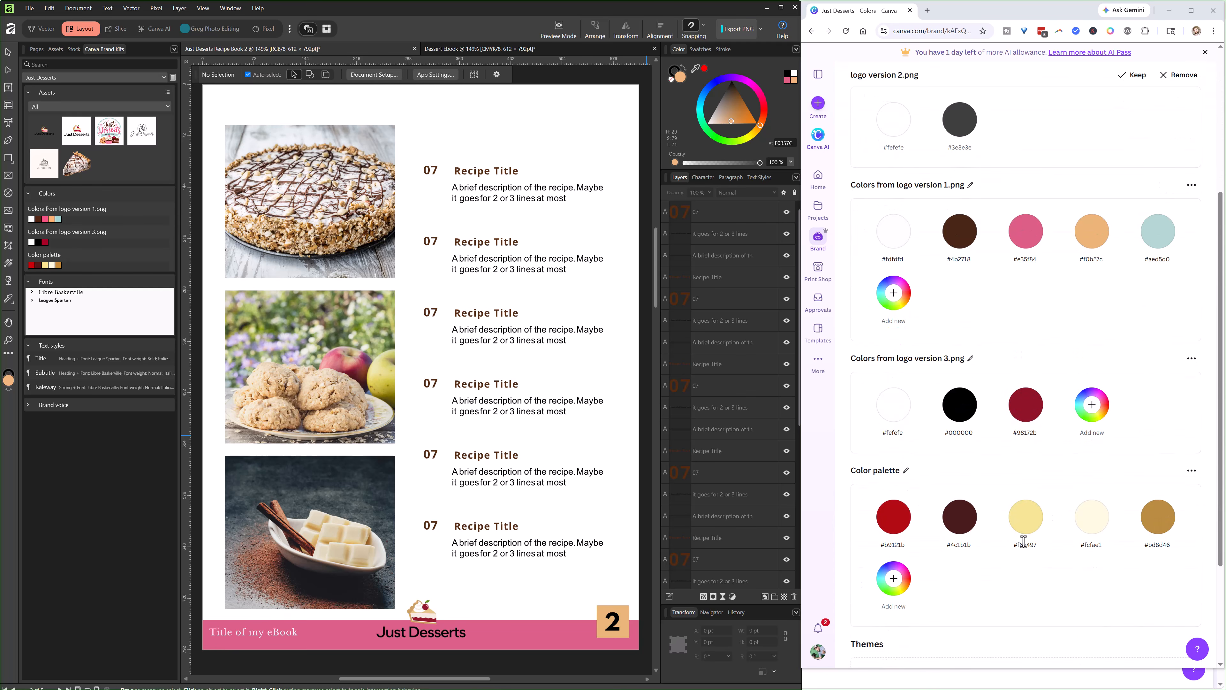
click(1092, 401)
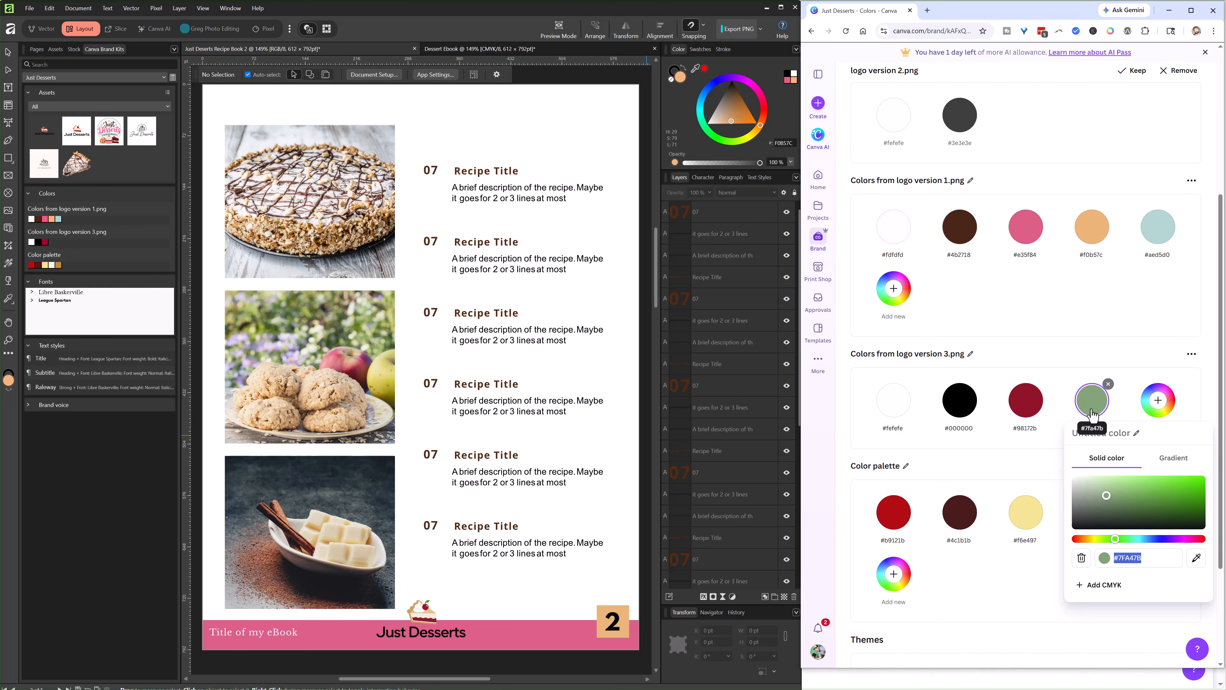
click(1093, 413)
click(1155, 411)
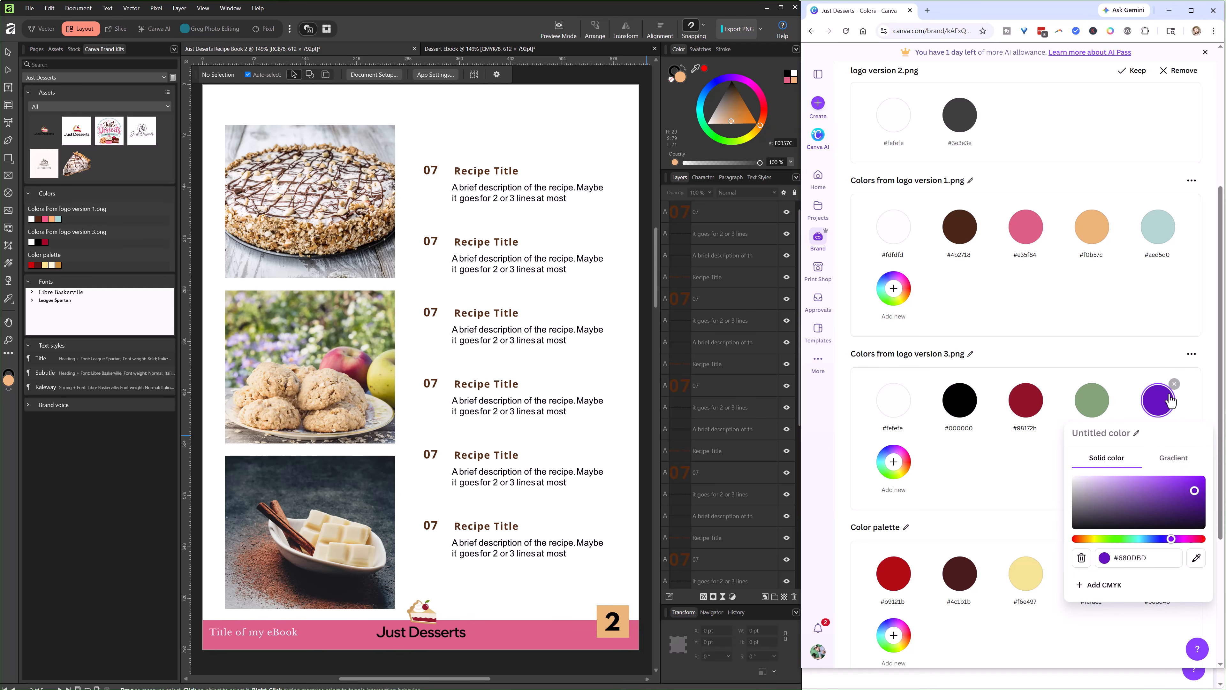
click(1131, 360)
Switch back to Affinity and refresh the Canva brand kits to load the updated palette colours.
scroll(1157, 364, down, 5)
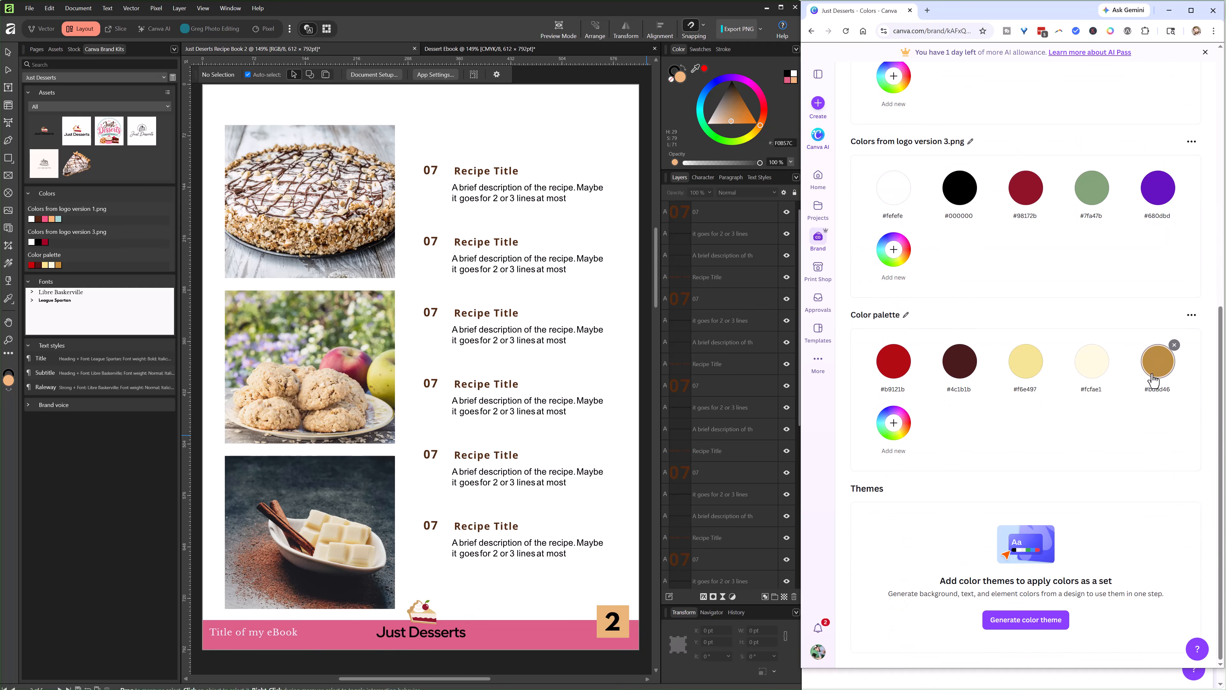
scroll(1059, 479, up, 10)
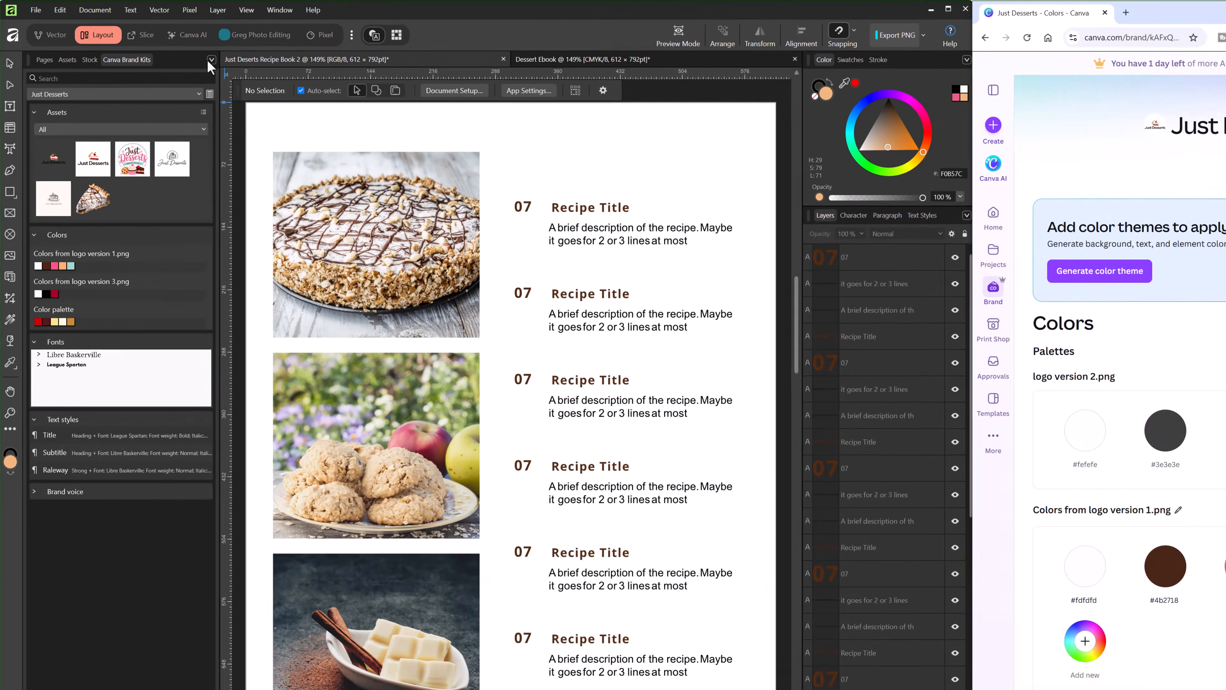
click(174, 48)
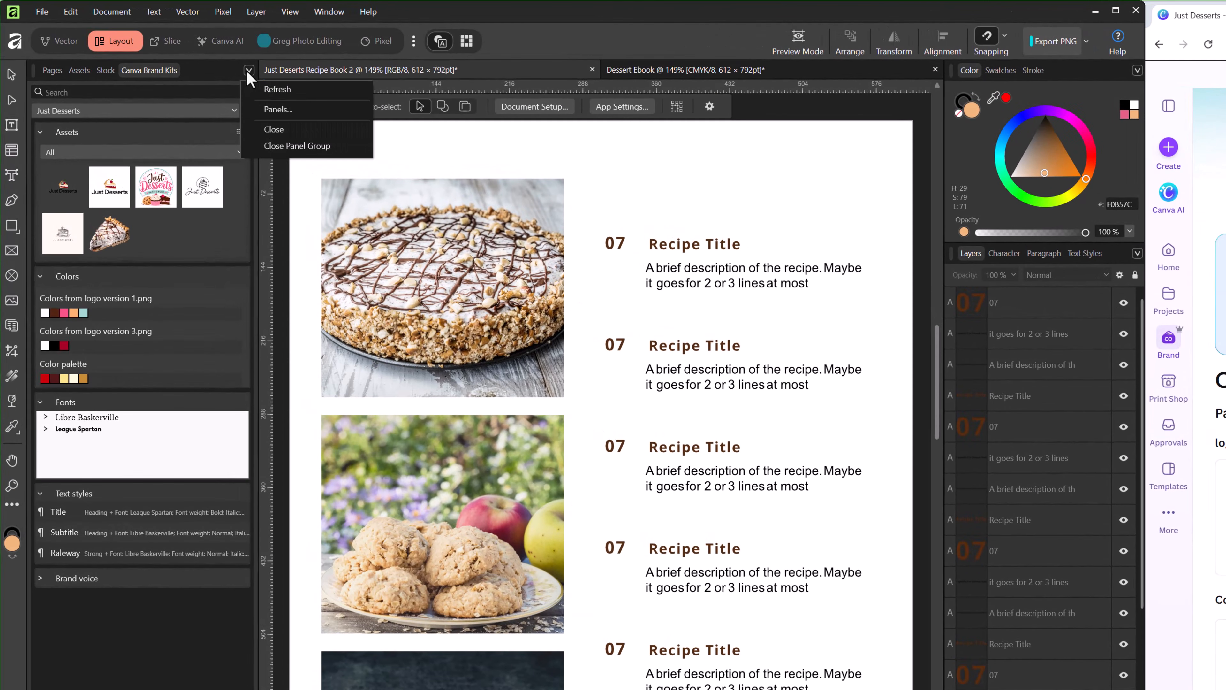
click(267, 90)
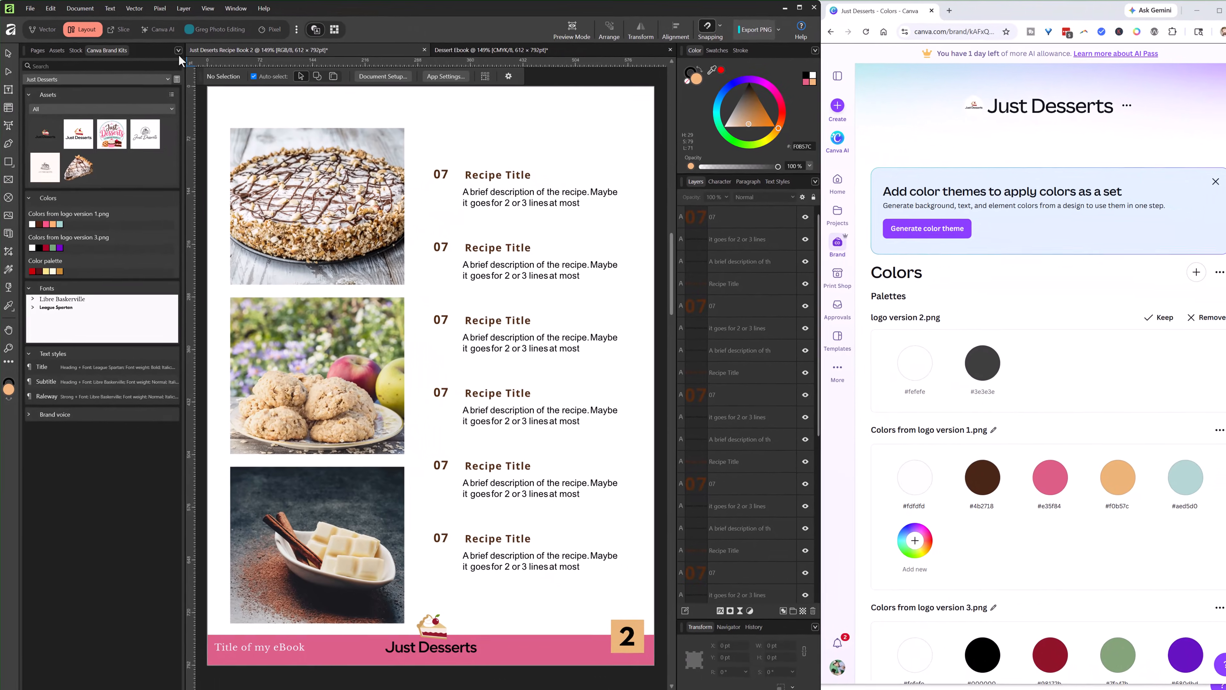
Refresh the Canva brand kits once more.
click(249, 70)
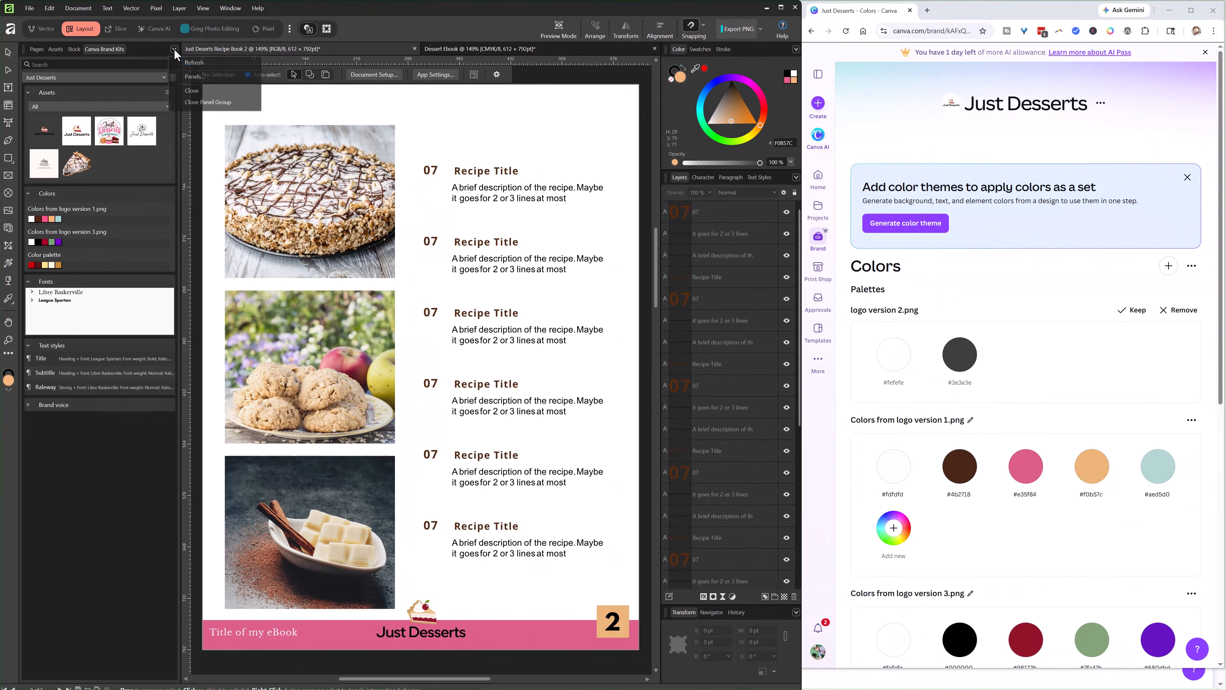
click(189, 62)
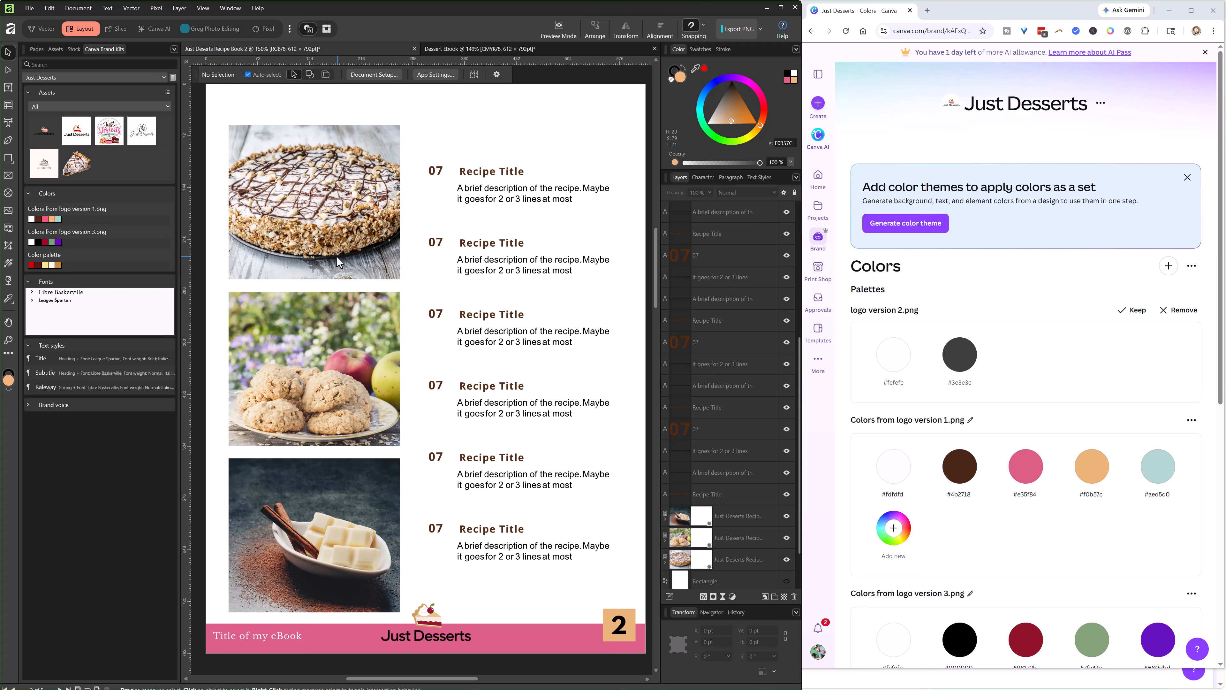
Filter the Just Desserts brand assets to Photos and add page 2's top pie photo to them, exporting it as JPEG (Best quality).
click(309, 216)
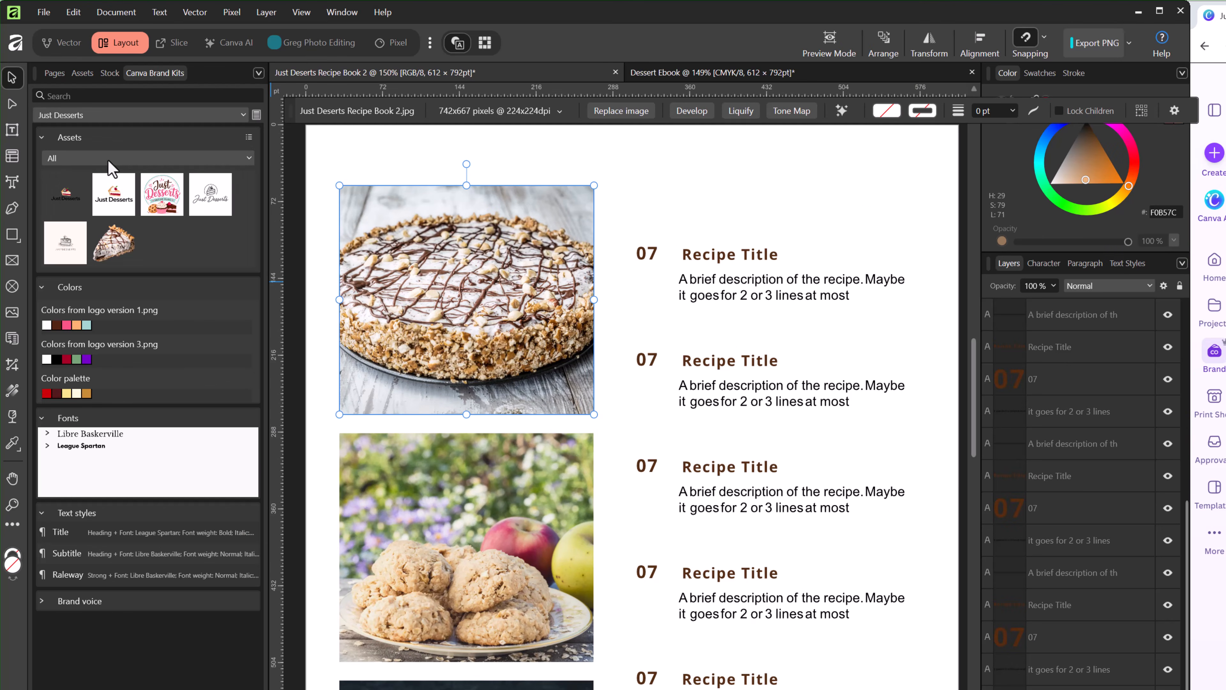
click(104, 150)
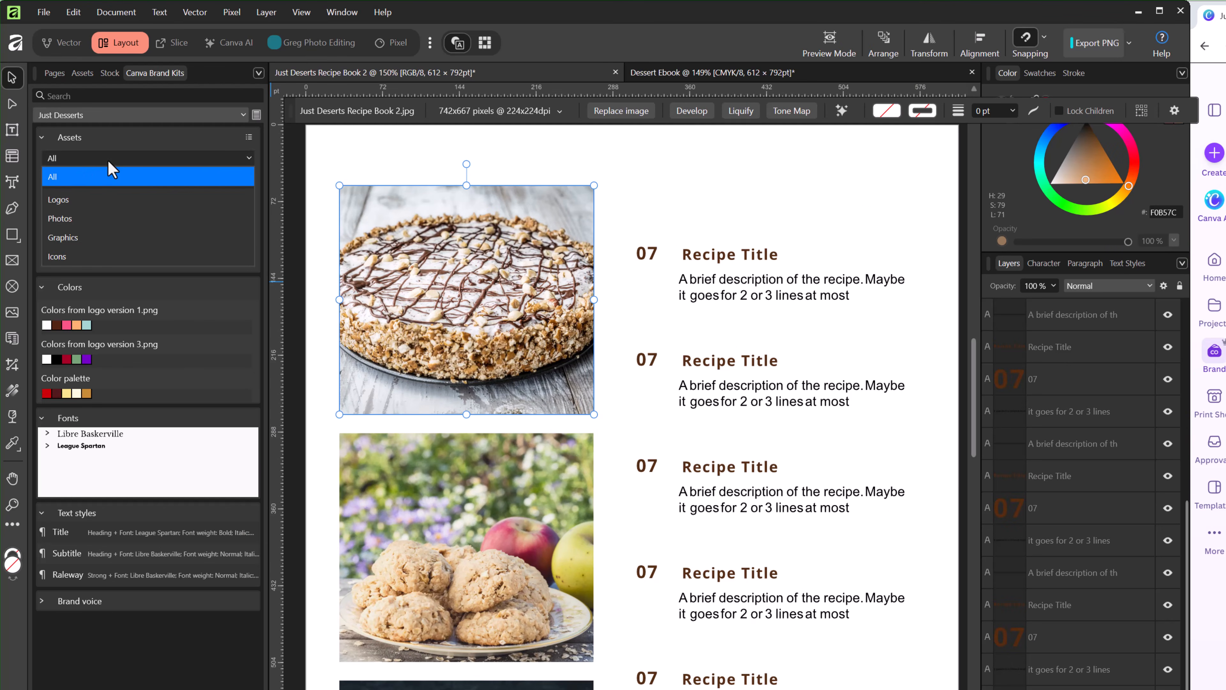
click(69, 218)
drag(434, 315, 171, 223)
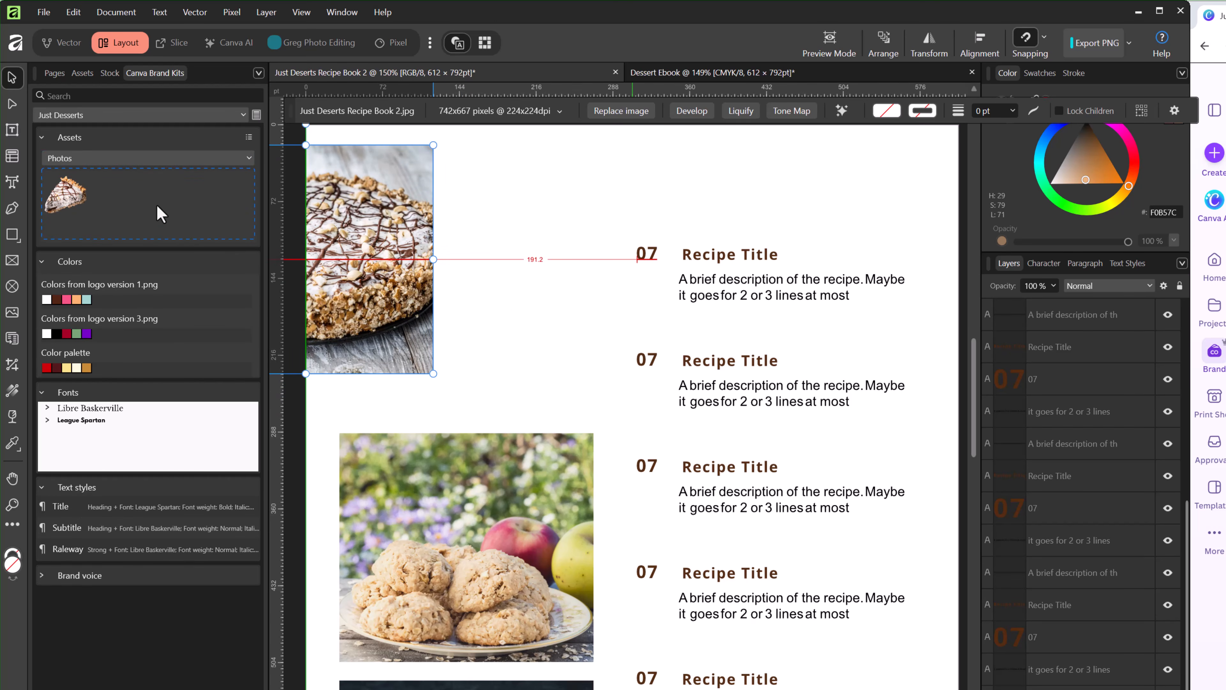
drag(159, 214, 154, 212)
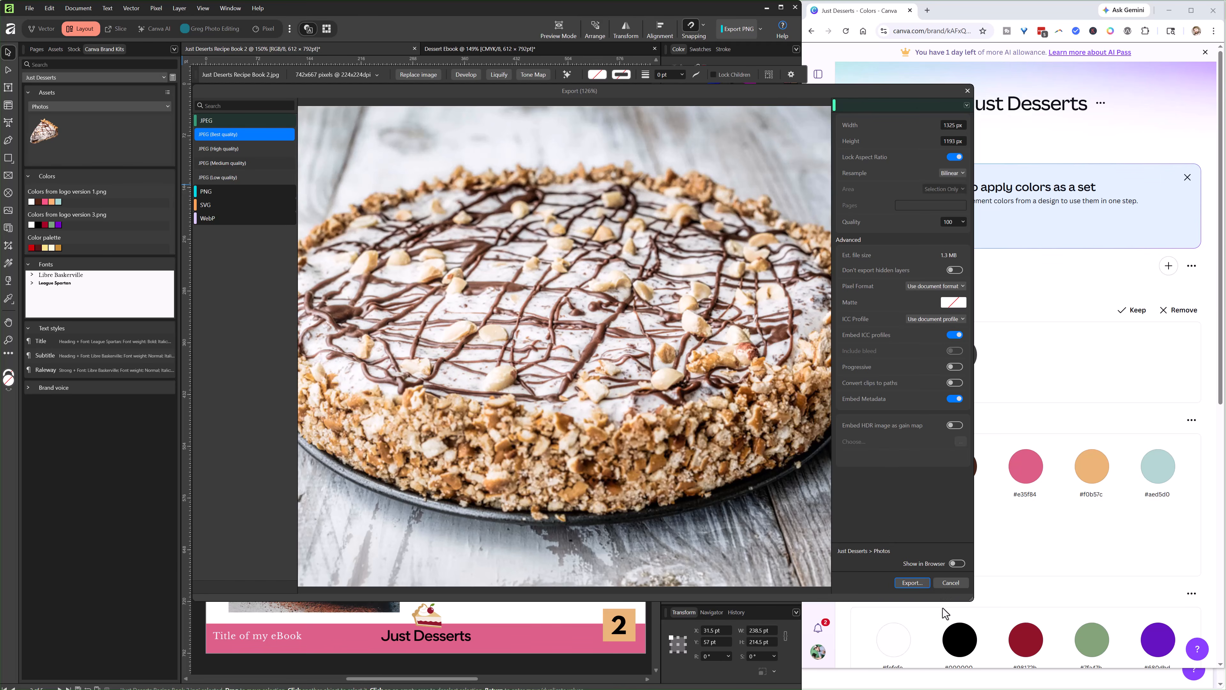
click(910, 582)
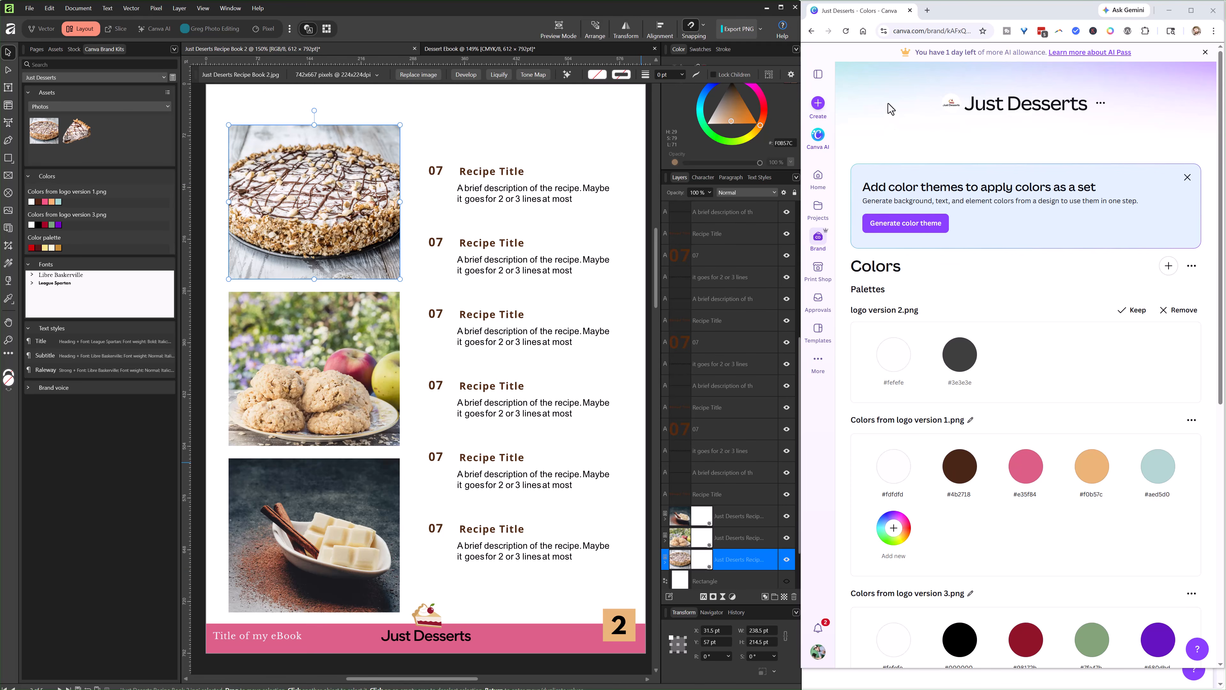
Switch to Canva, reload the Just Desserts brand page and open its Photos section to check for the exported pie photo.
click(847, 32)
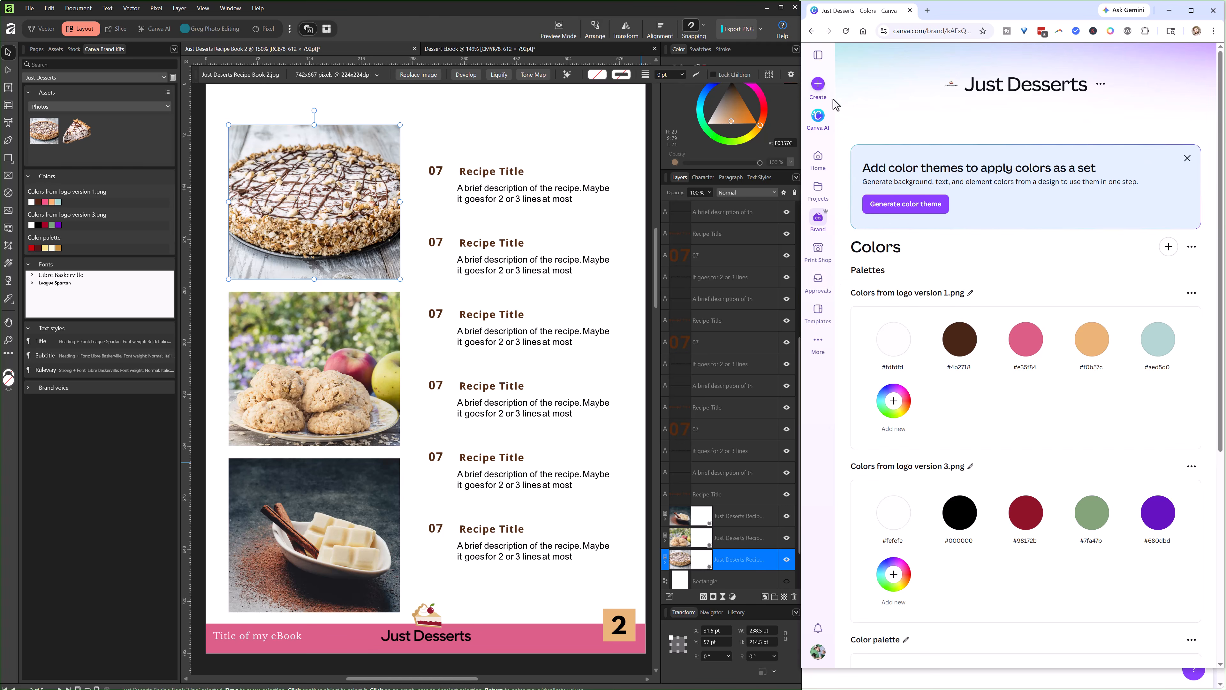
click(818, 54)
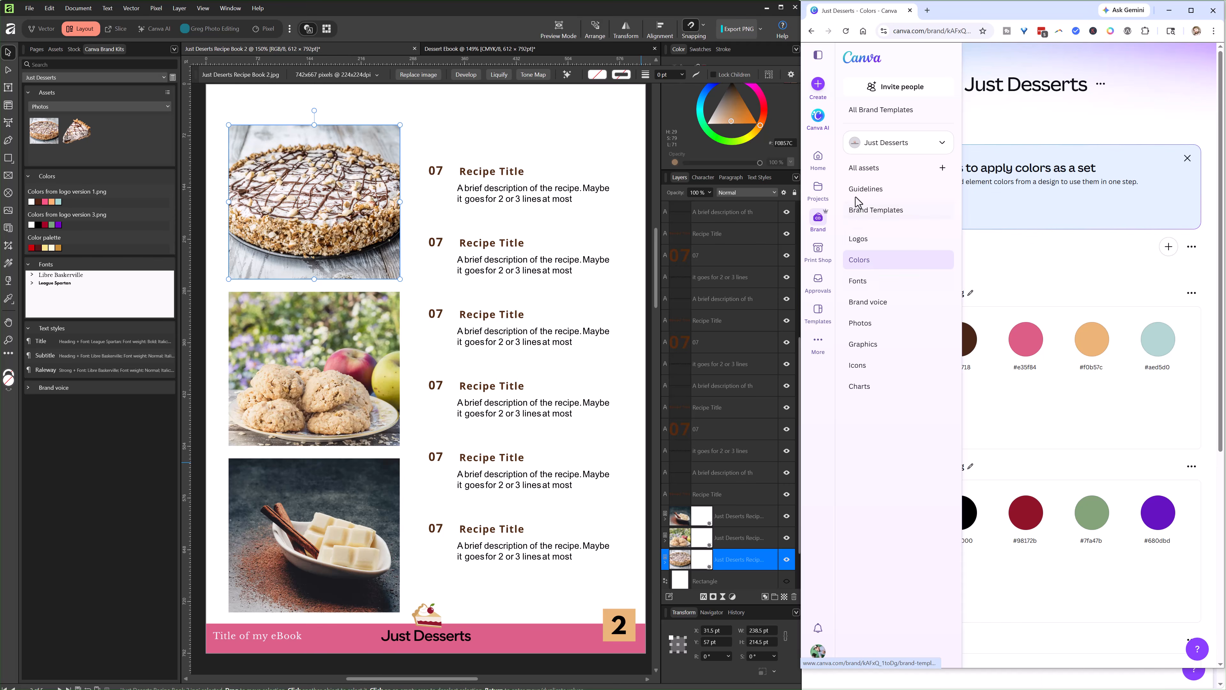
click(865, 323)
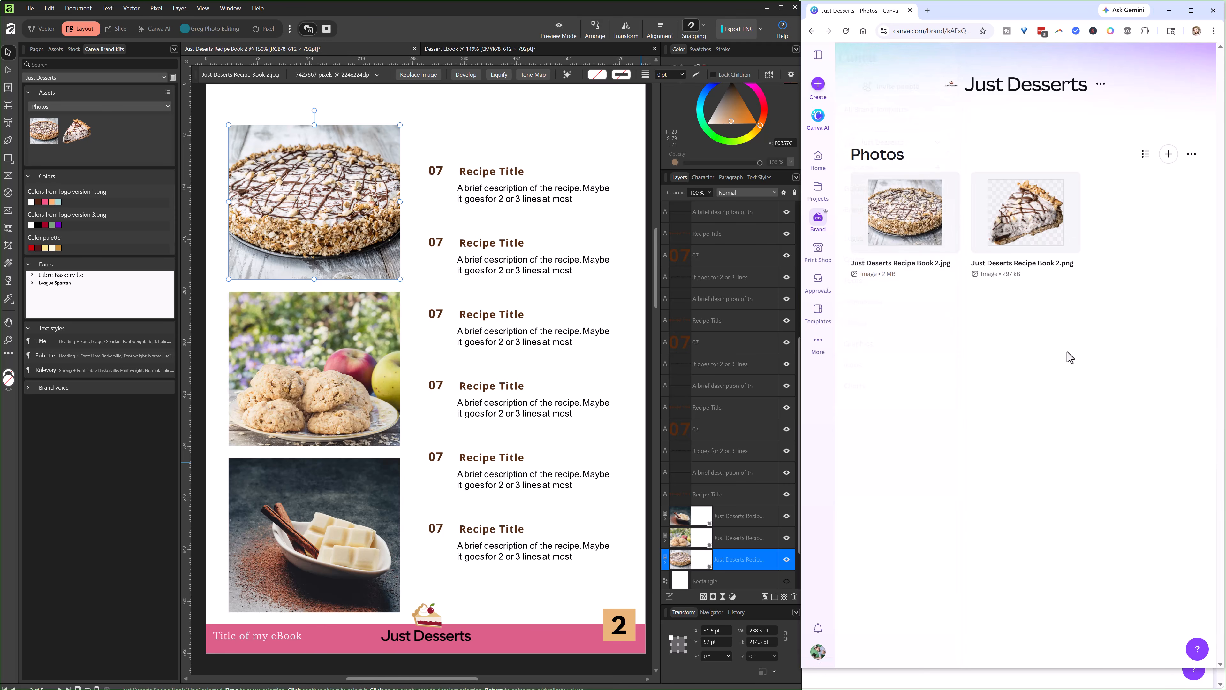